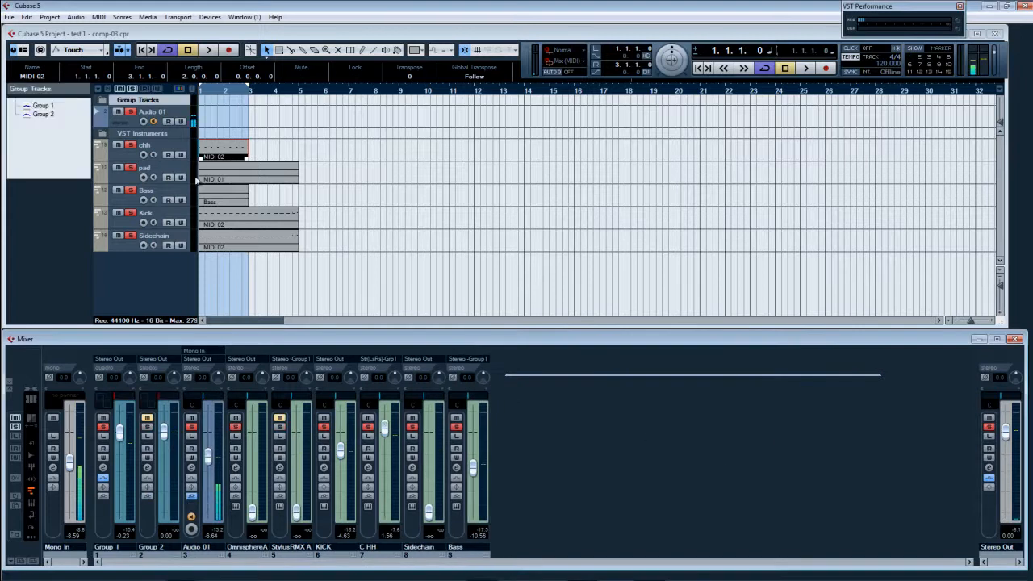
Undo the creation of the second group channel and select the Group 1 channel in the mixer.
key(ctrl+z)
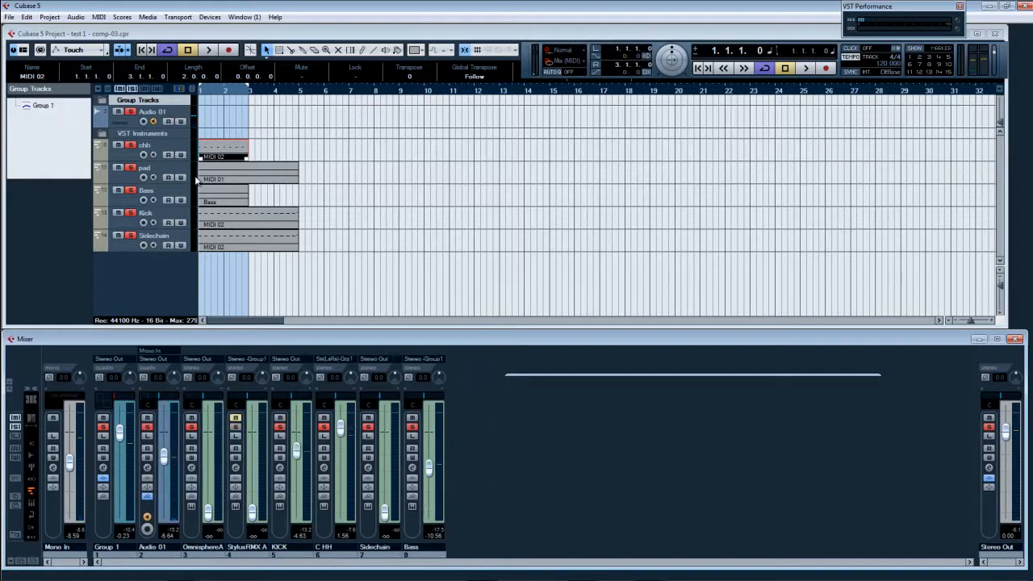
click(114, 473)
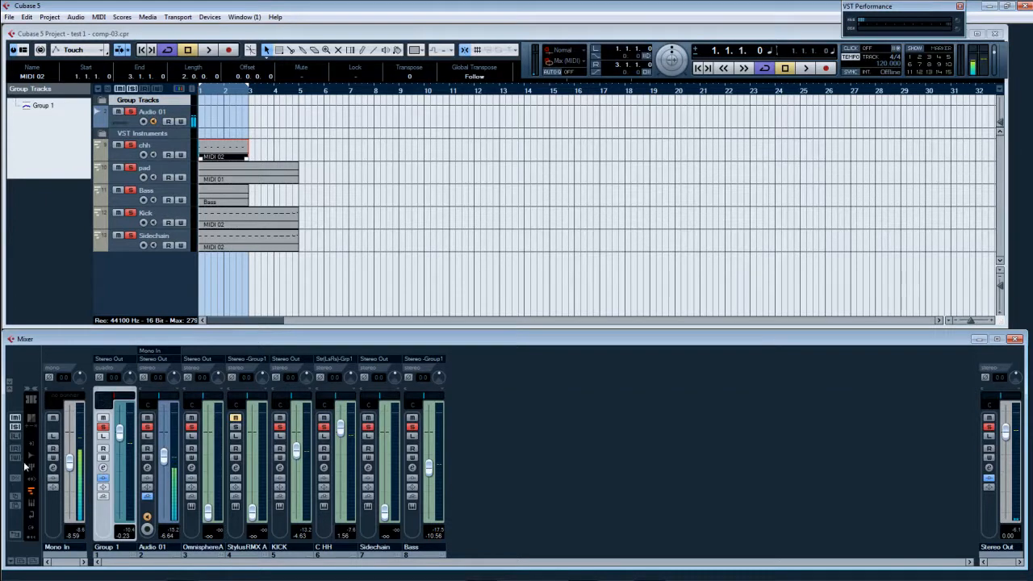
Open the Group/FX list of VST Connections and place its window over the mixer's empty area.
click(208, 20)
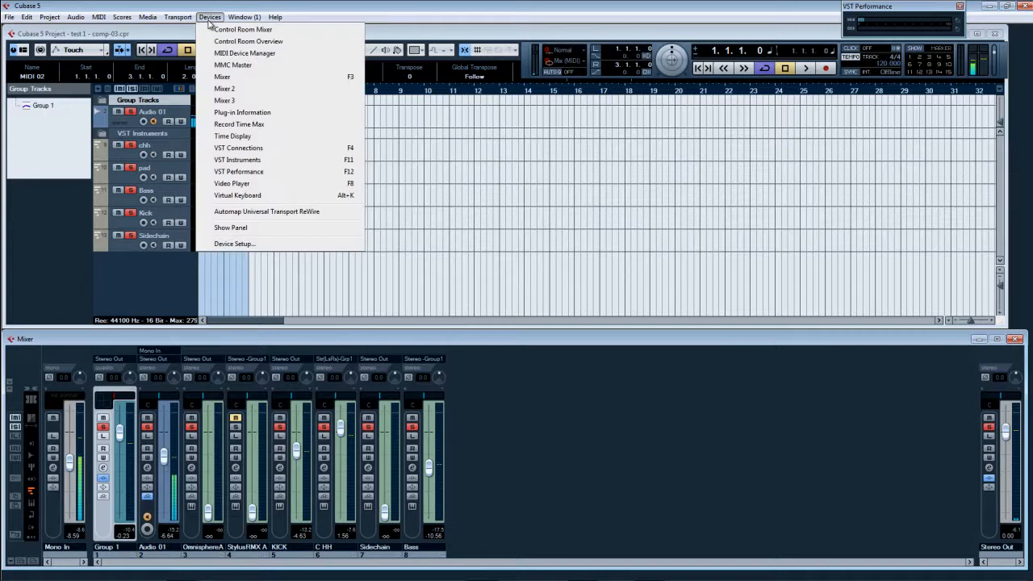
click(266, 148)
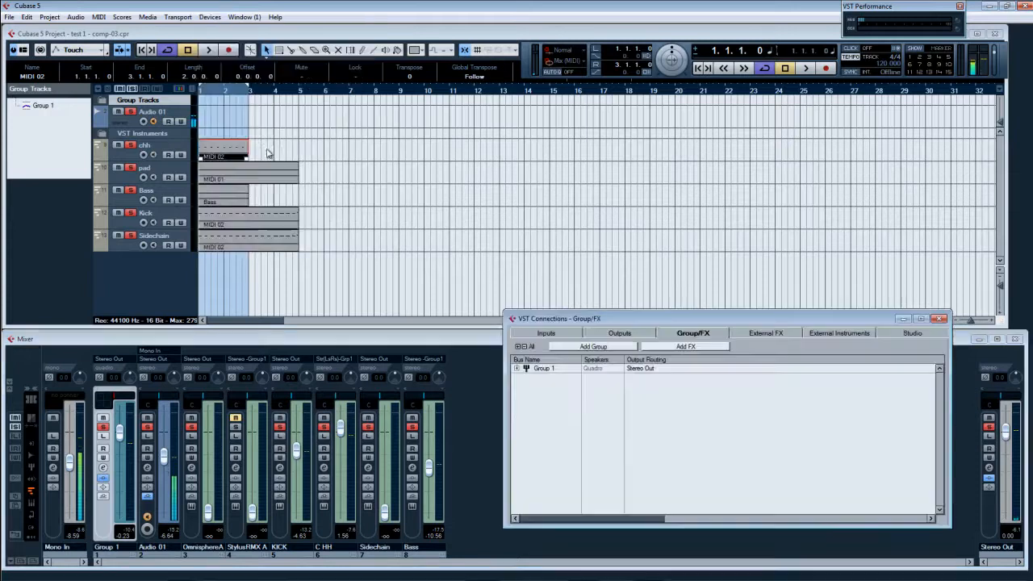
drag(647, 319, 575, 259)
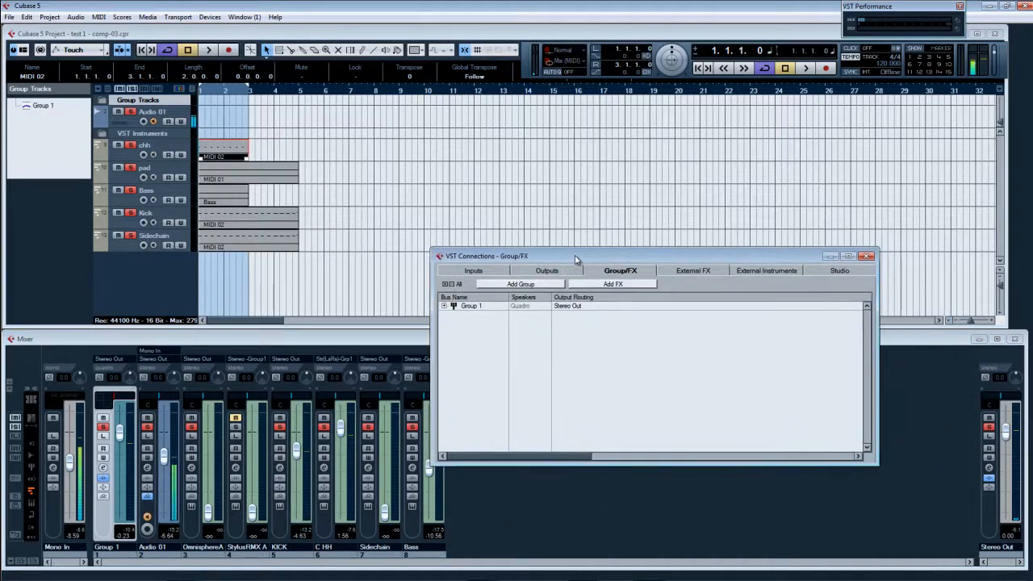
drag(646, 259, 682, 280)
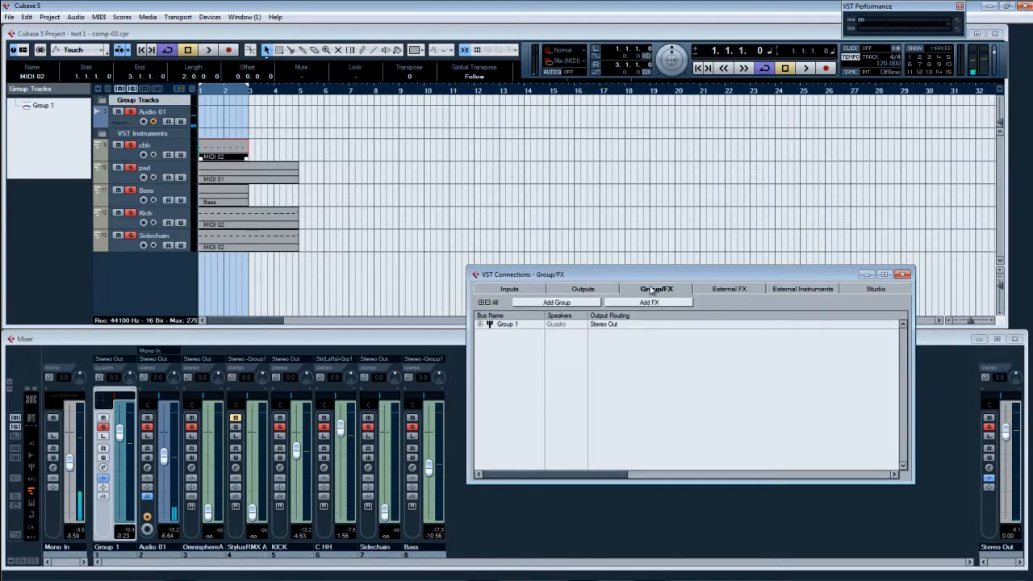
Review the child bus options of the Group 1 bus, expand it to list its child buses, and close VST Connections.
click(509, 324)
double_click(508, 325)
click(480, 325)
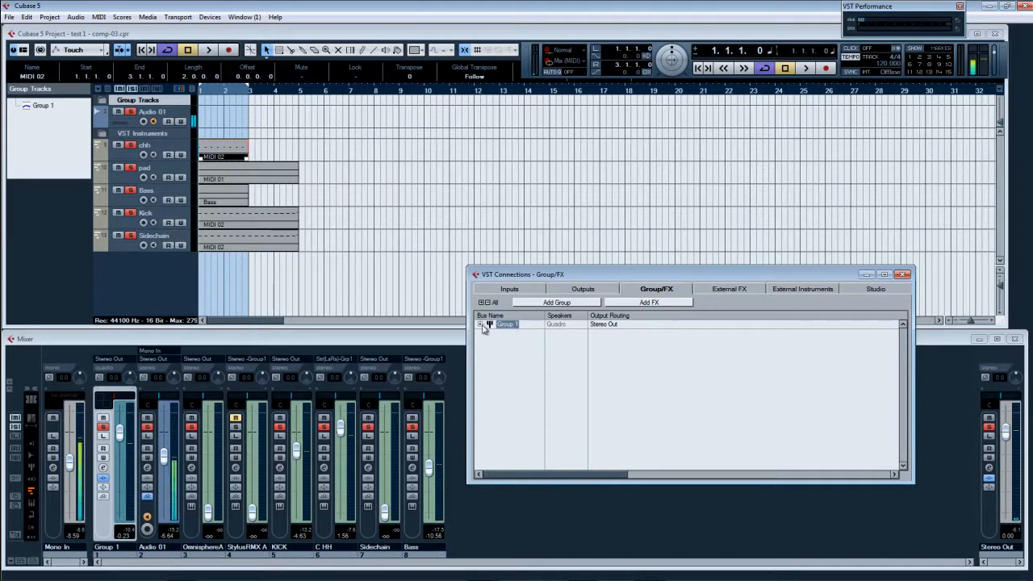
right_click(502, 324)
mouse_move(550, 377)
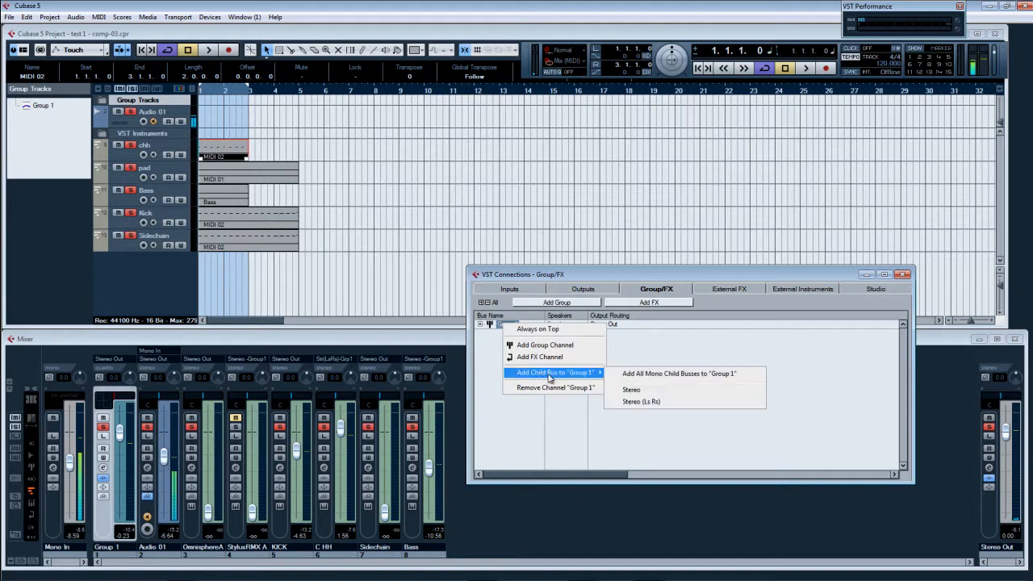
click(645, 402)
click(479, 324)
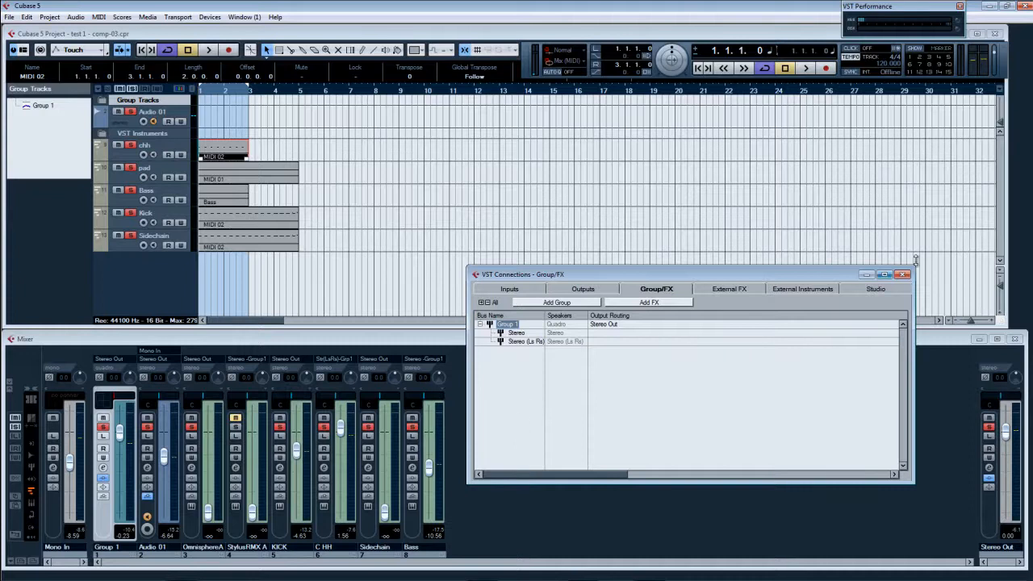
click(905, 276)
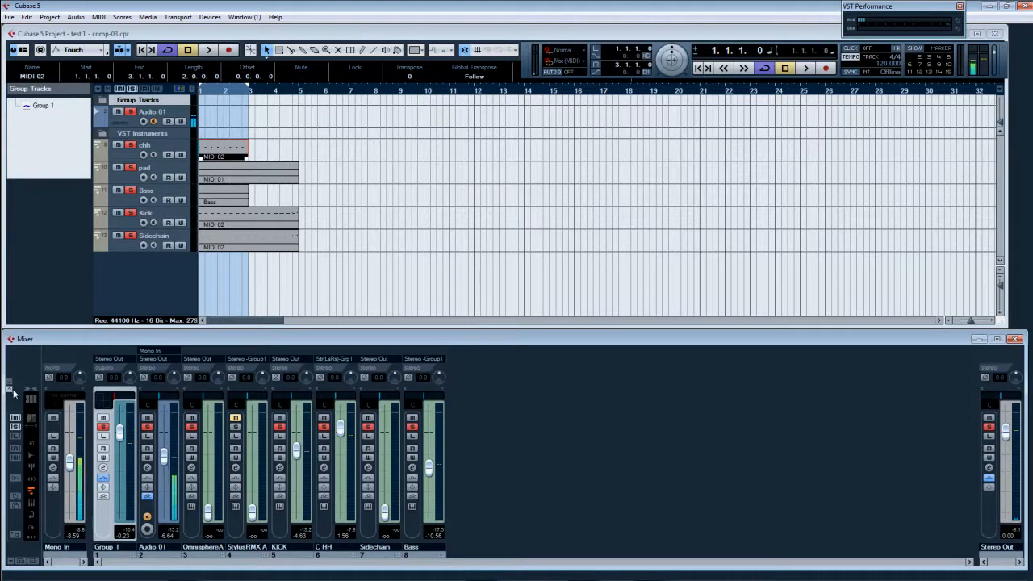
Clear the solo state on all tracks and extend the mixer to show the channels' insert slots.
click(133, 89)
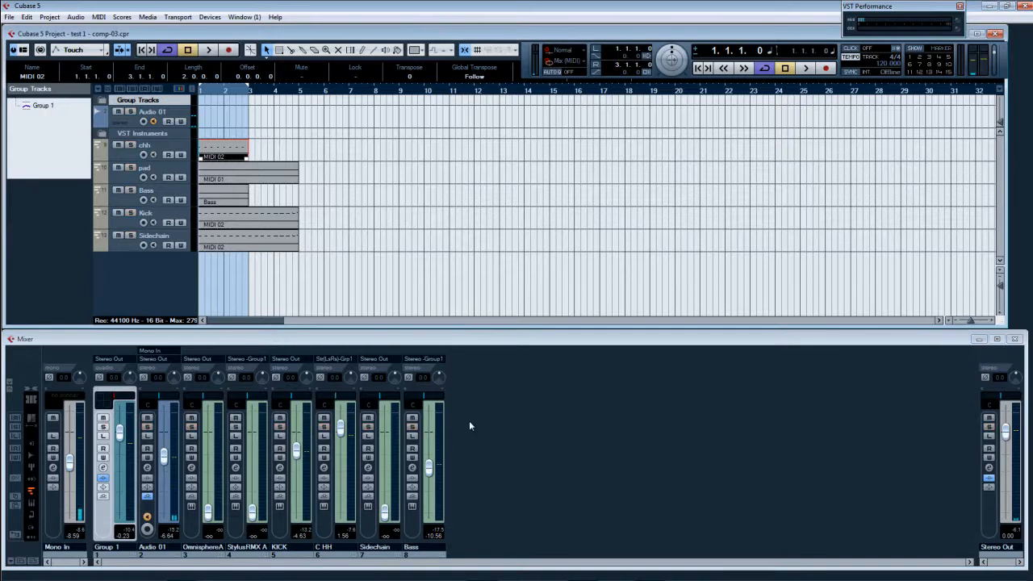
click(11, 393)
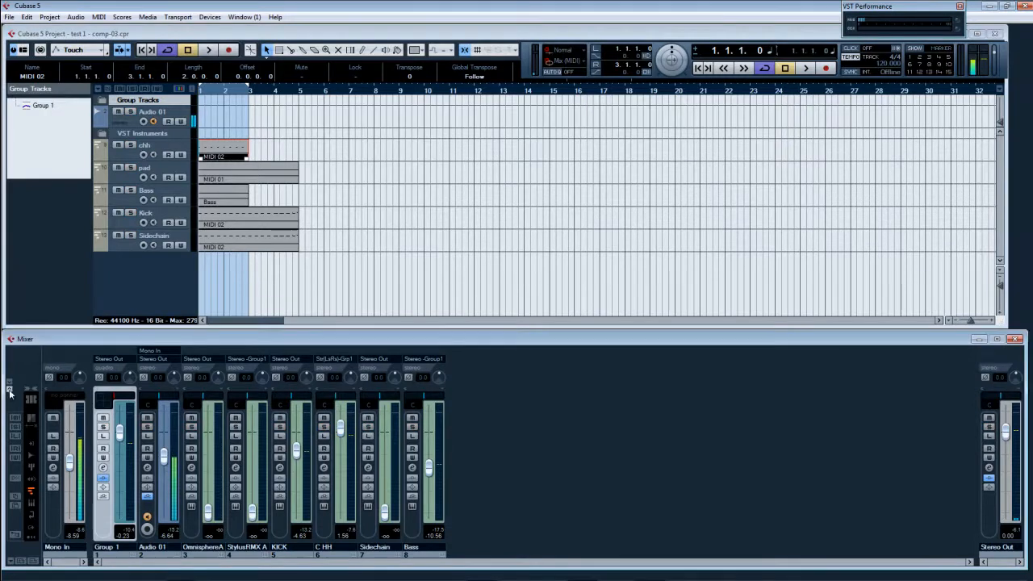
click(11, 393)
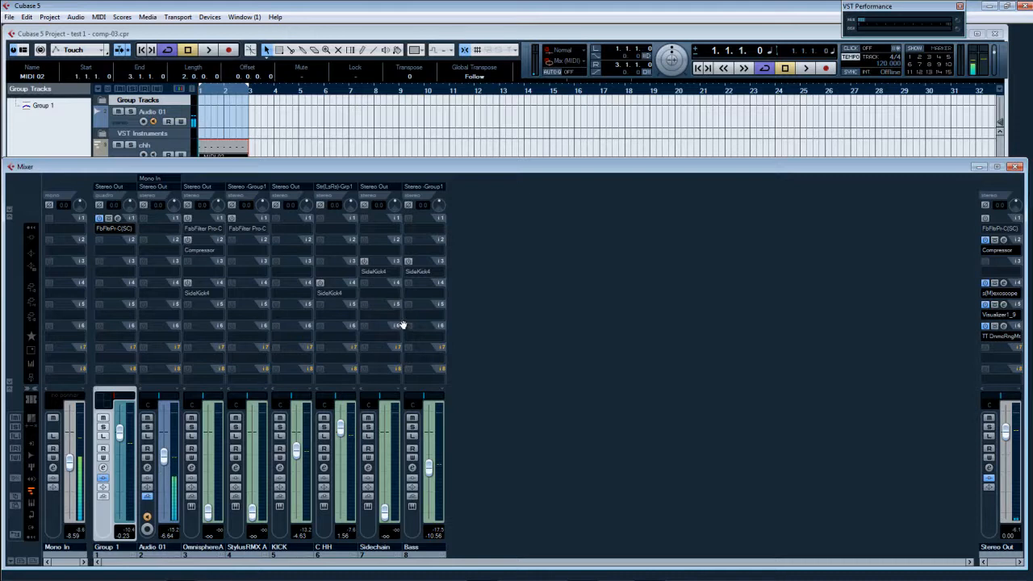
Solo the Bass and Kick tracks in the project and return to the extended mixer.
click(267, 126)
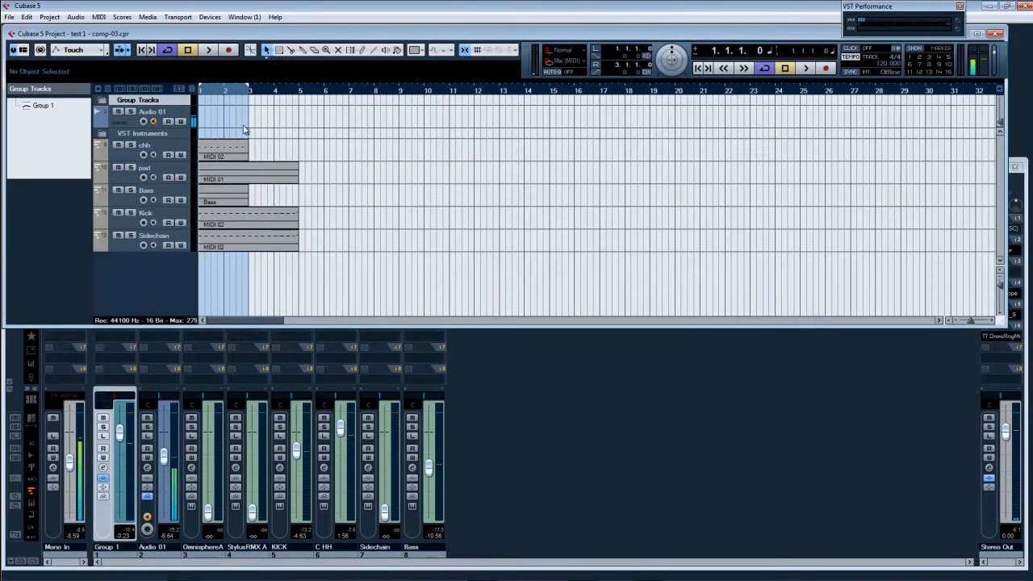
click(130, 190)
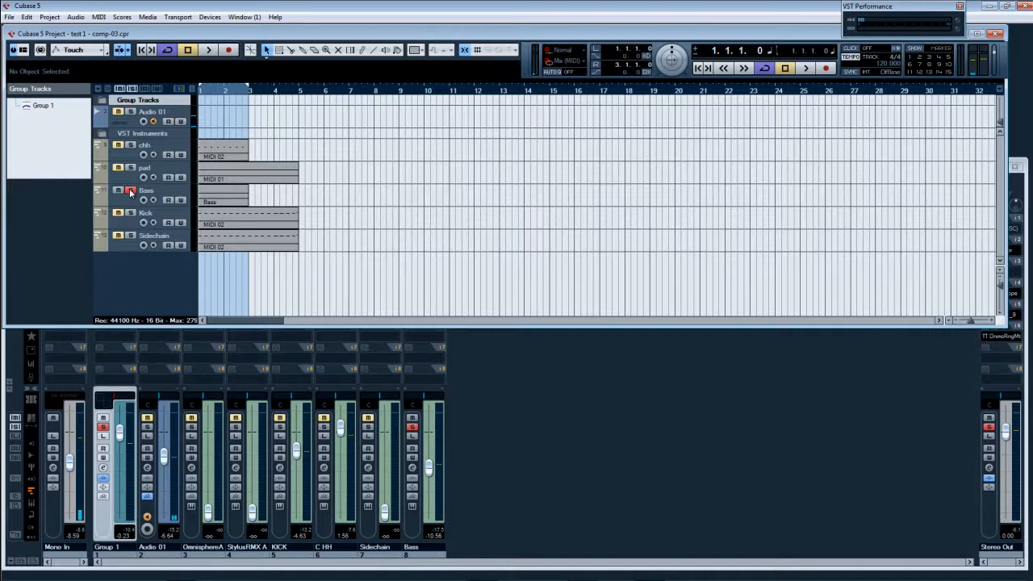
click(130, 213)
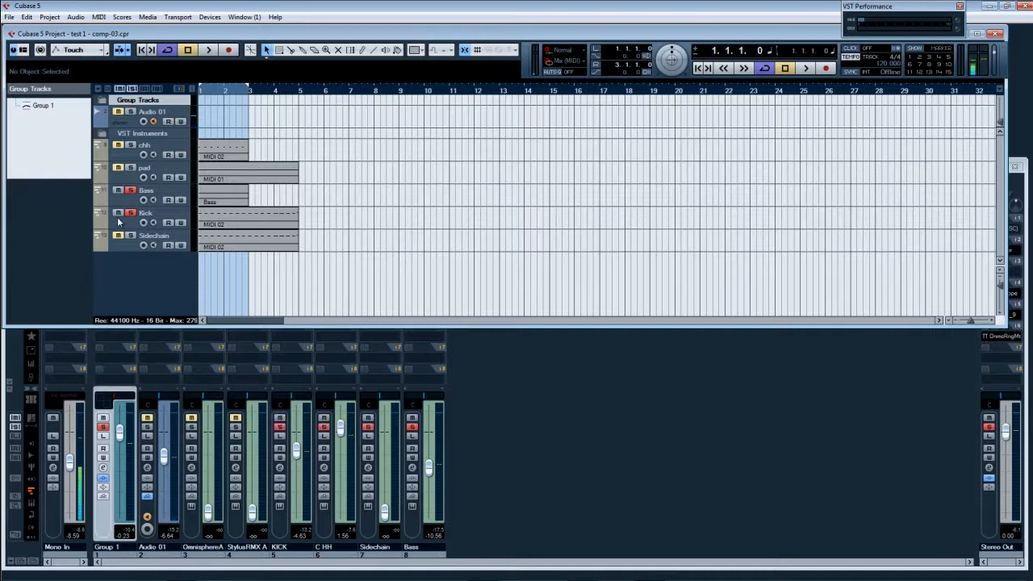
click(472, 427)
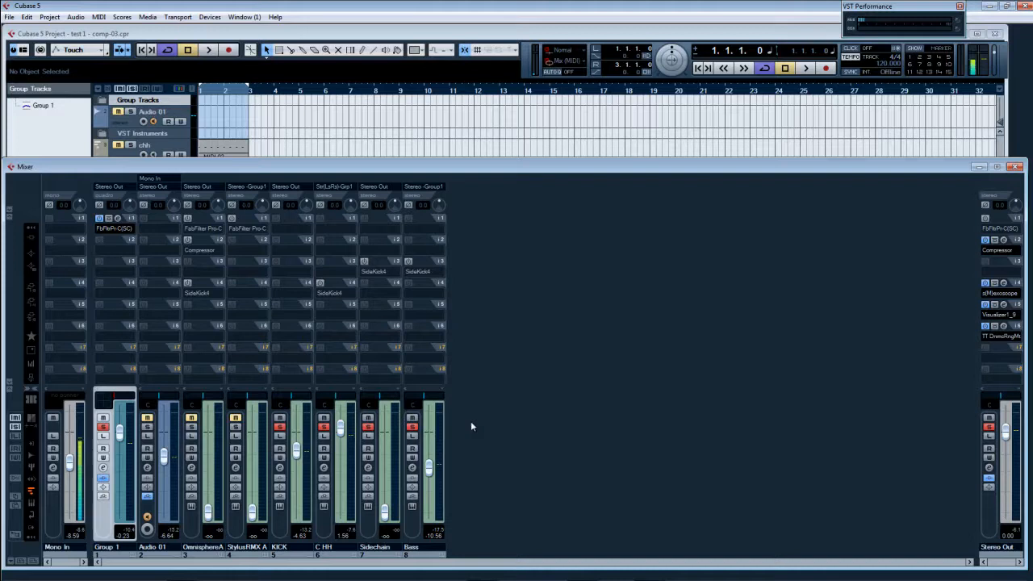
Route the Bass channel's output to the Stereo child bus of Group 1.
click(415, 465)
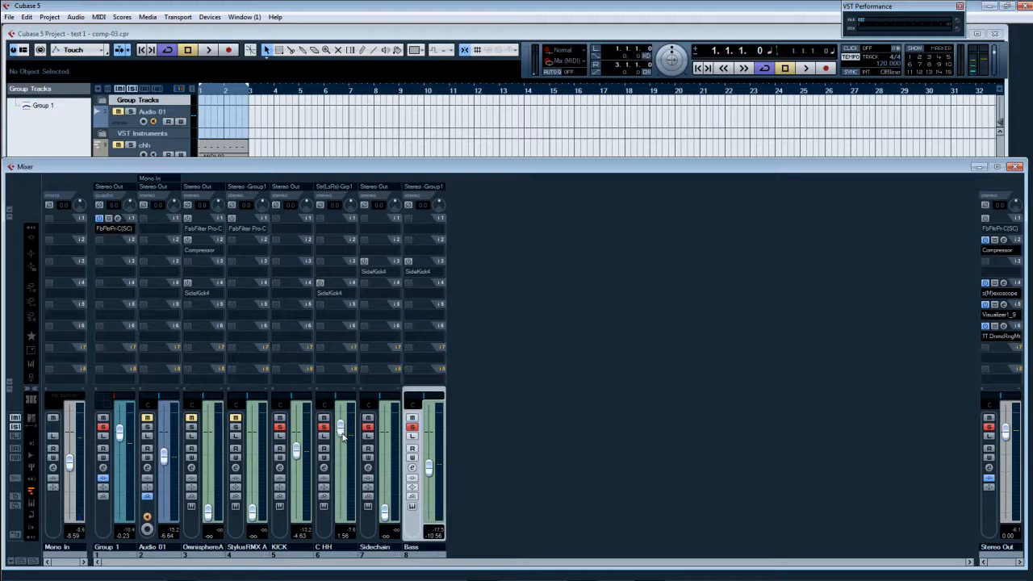
click(424, 186)
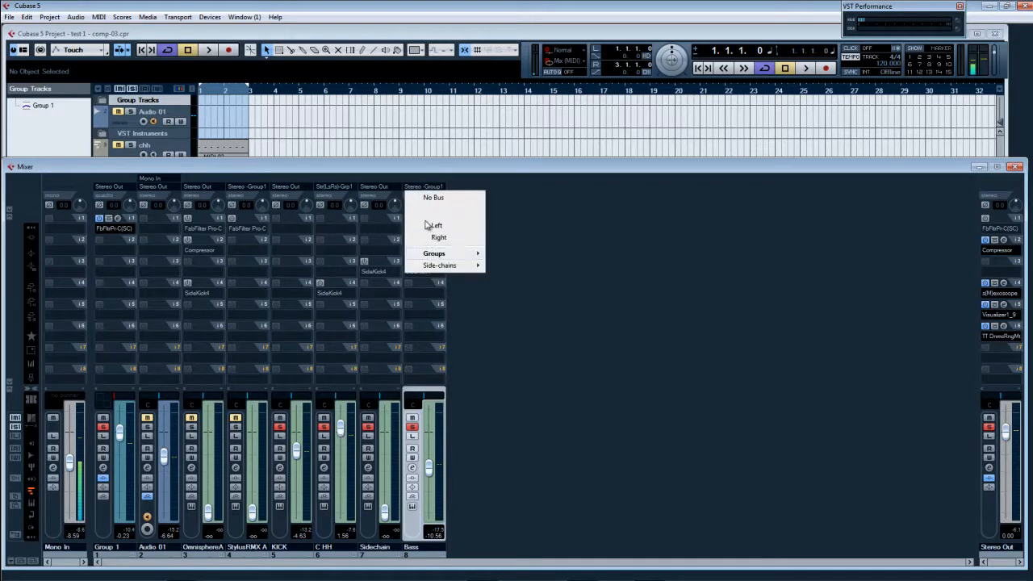
mouse_move(473, 254)
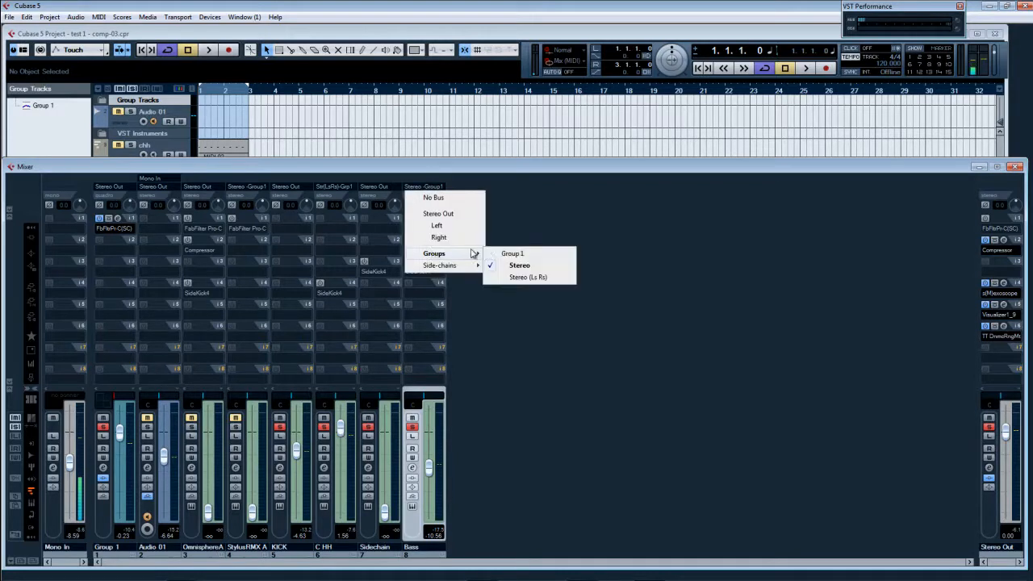
click(521, 266)
Unsolo the Sidechain channel and pull the C HH and KICK faders all the way down.
click(368, 430)
drag(340, 428, 341, 533)
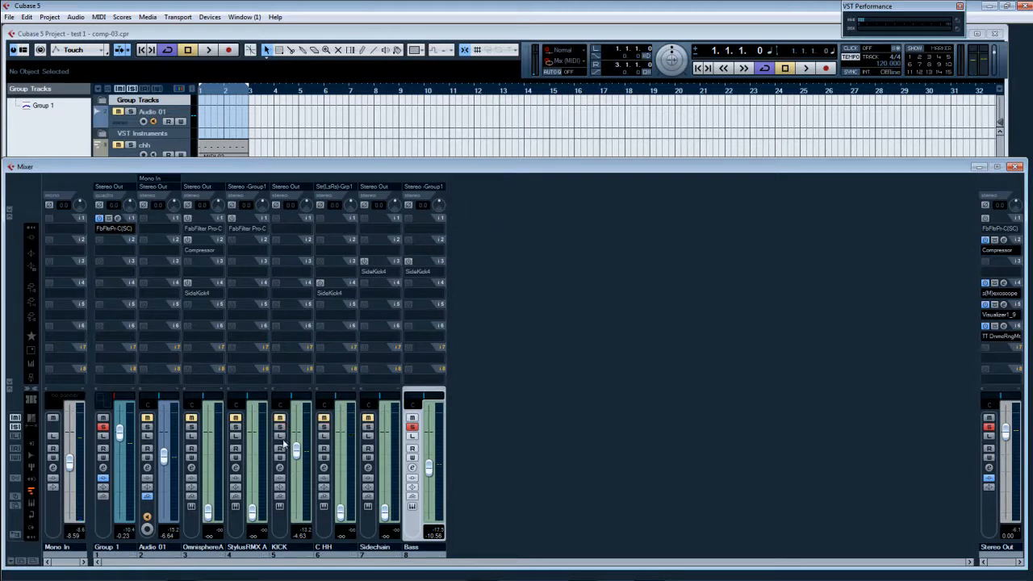
drag(296, 453, 294, 539)
Play the bass through Group 1, reset the group's fader to 0.00, and stop playback.
key(space)
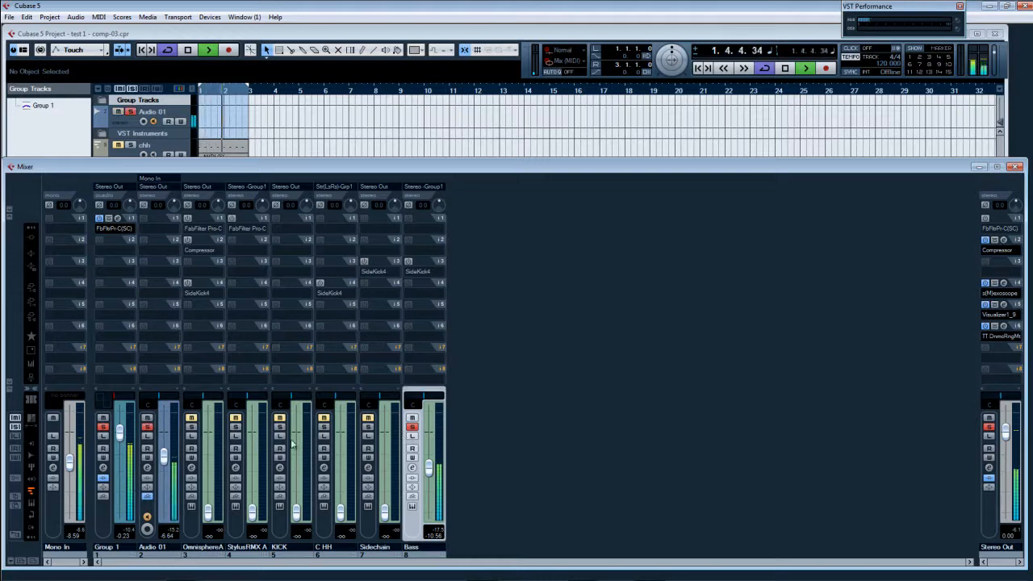
mouse_move(120, 434)
mouse_down()
mouse_move(121, 478)
mouse_move(122, 440)
mouse_up()
ctrl+click(121, 441)
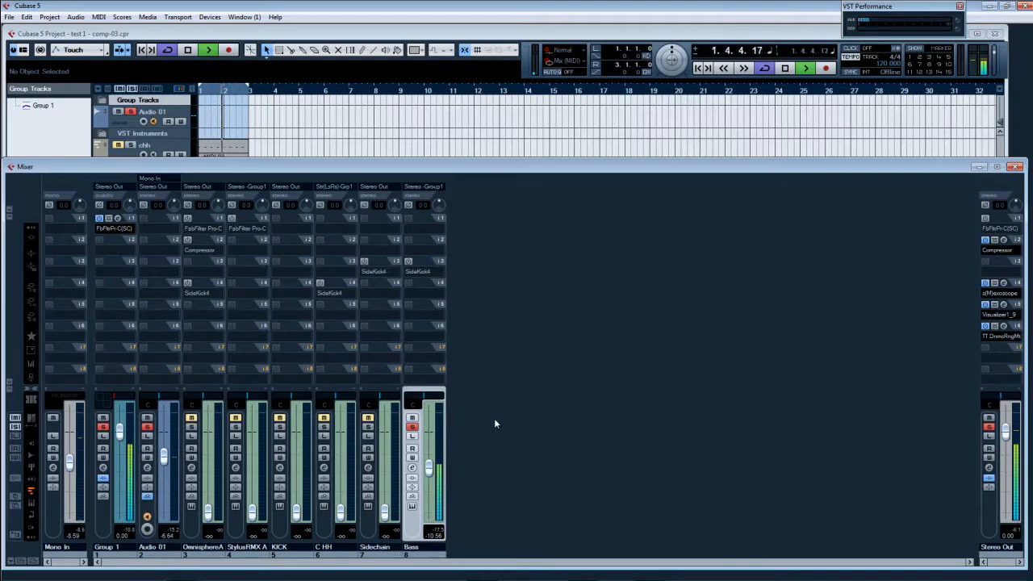
key(space)
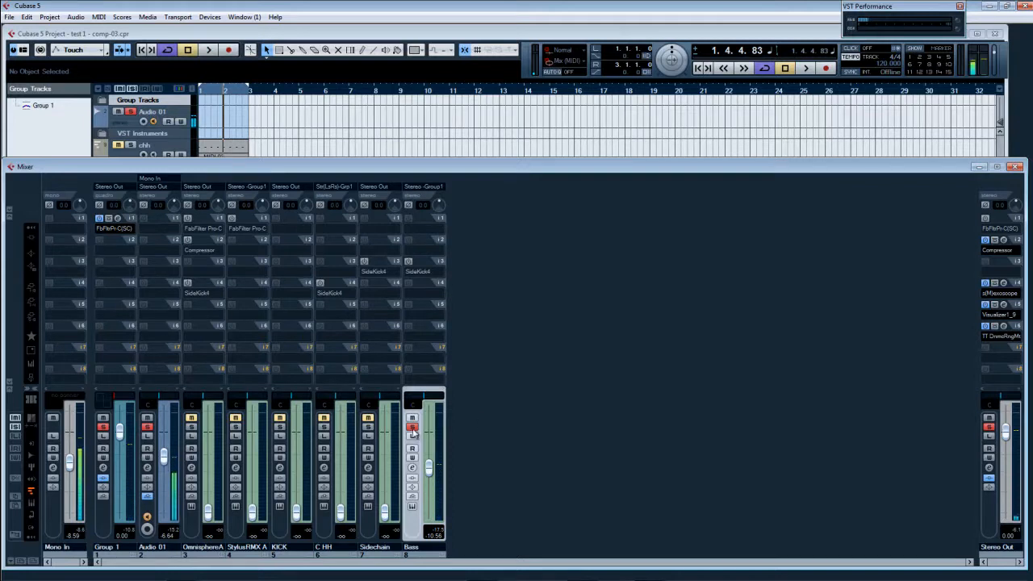
Solo the C HH channel and check its output routing to the Stereo (Ls Rs) child bus of Group 1.
click(323, 426)
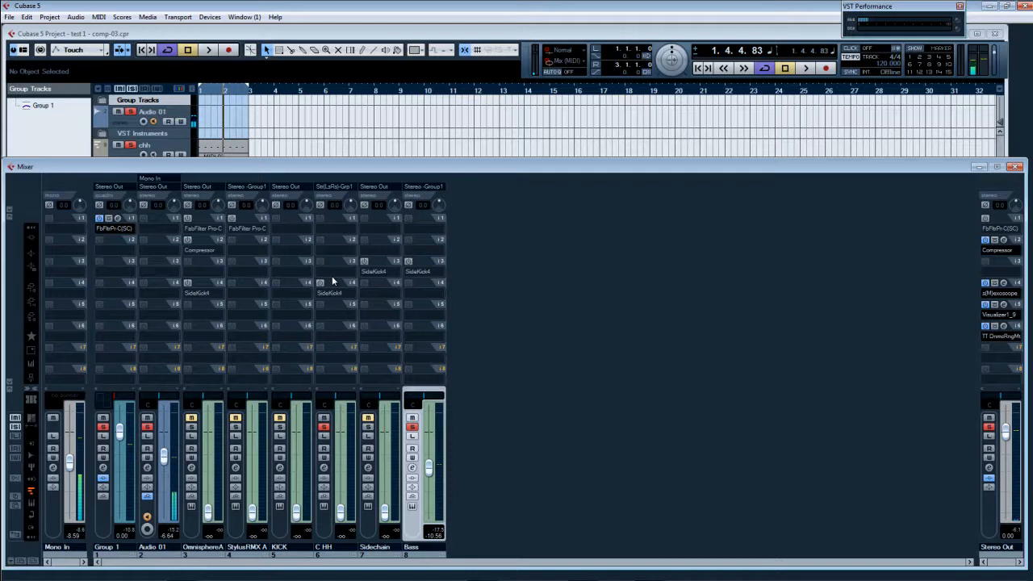
click(331, 187)
mouse_move(352, 257)
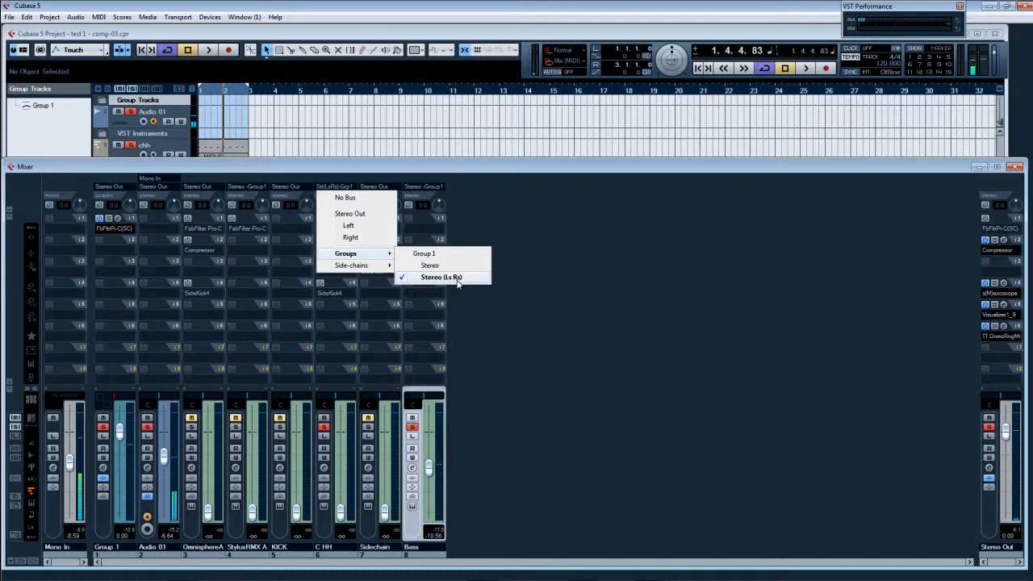
click(510, 270)
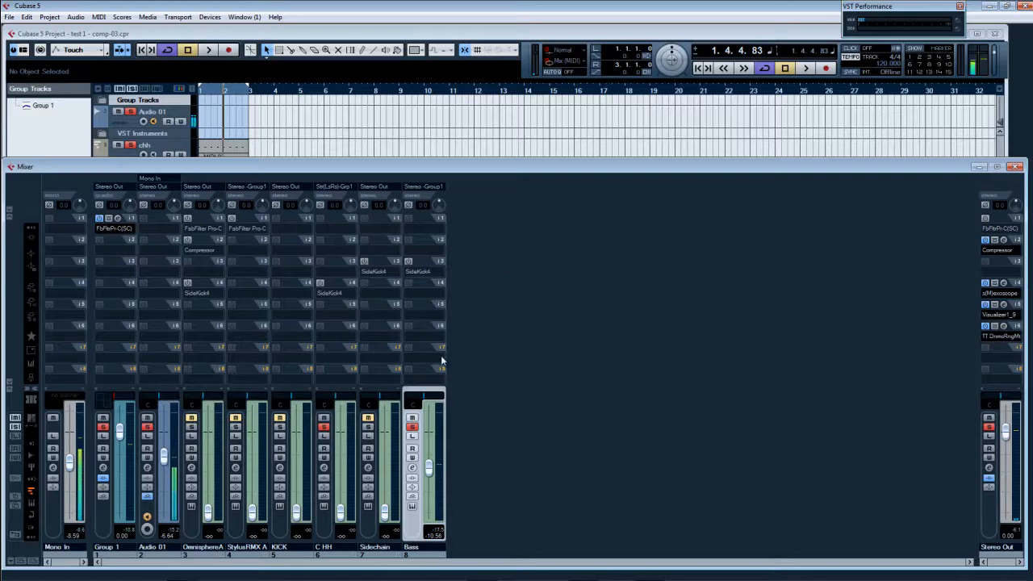
Open the FabFilter Pro-C (SC) insert on Group 1 and compare its view without and with the expert side chain controls.
click(113, 229)
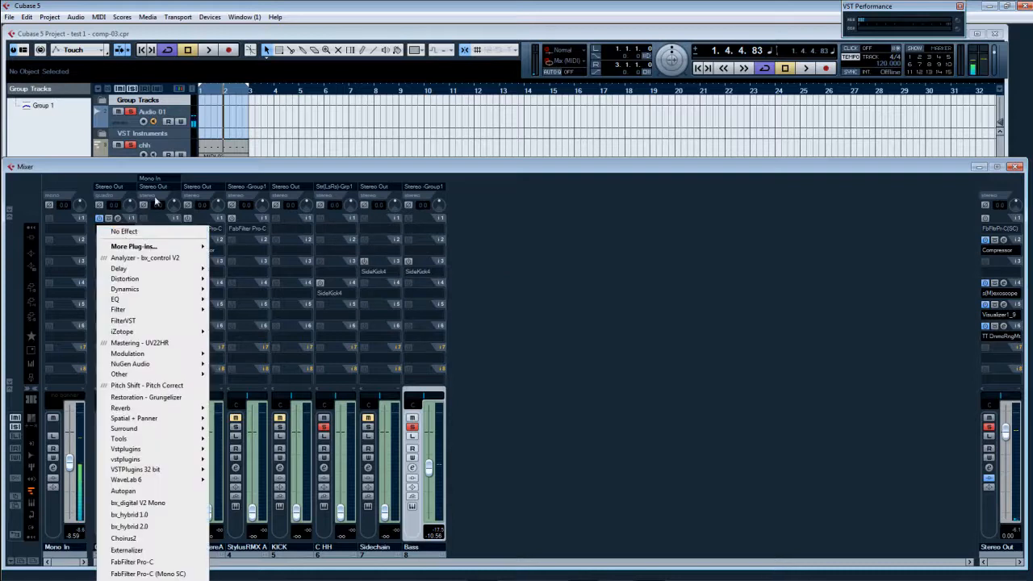
click(172, 172)
click(115, 219)
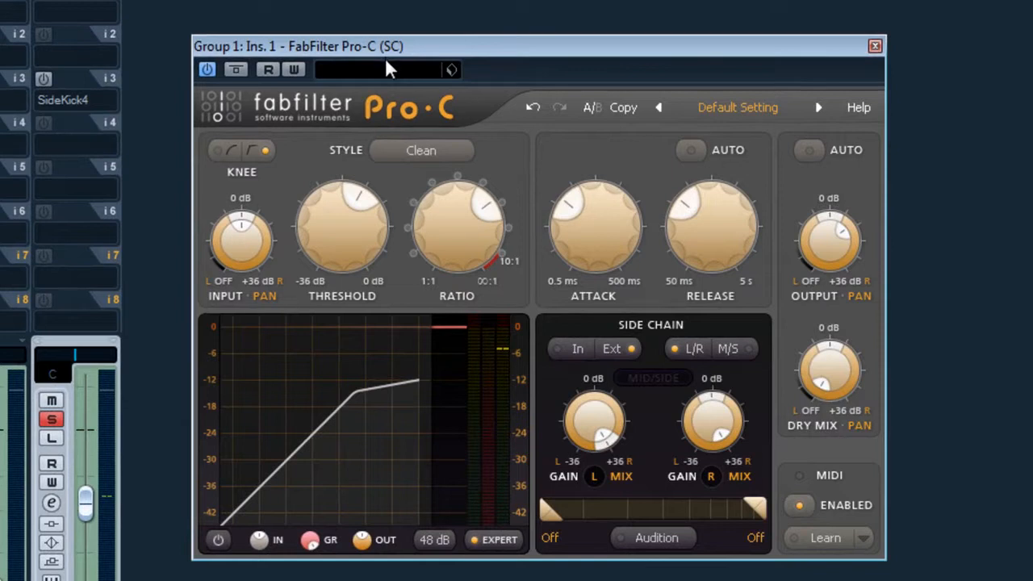
click(495, 539)
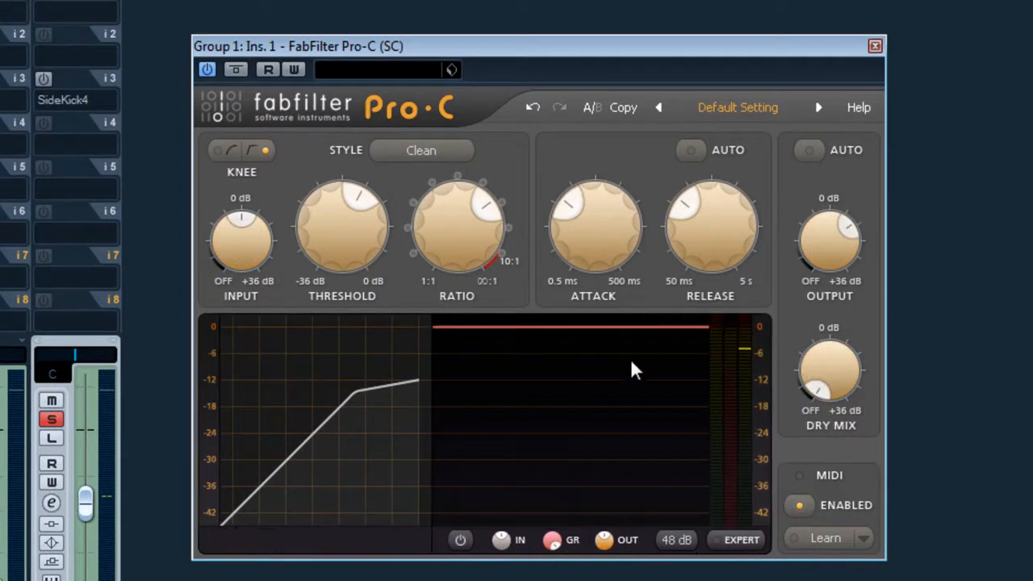
click(748, 544)
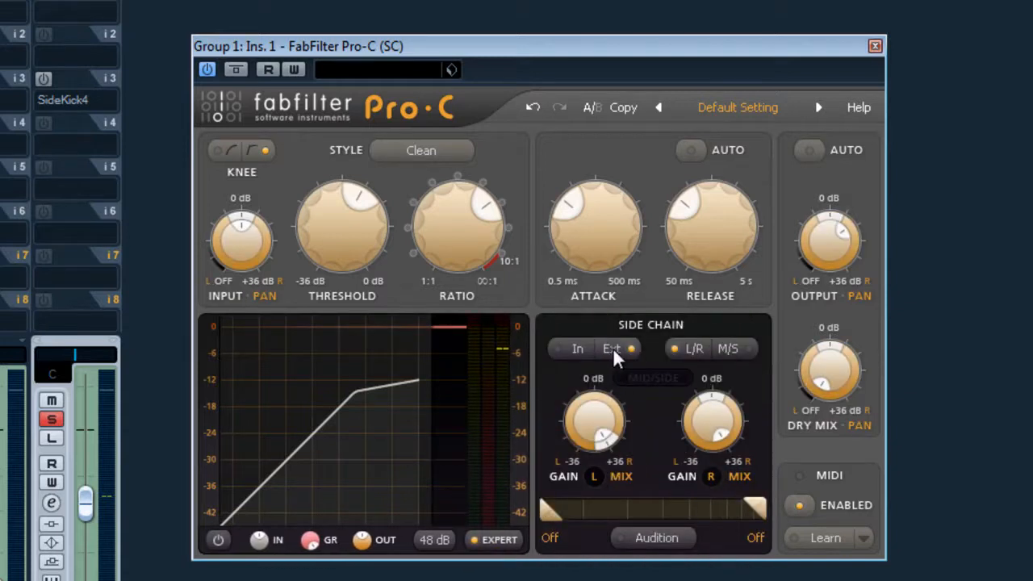
Reset the left and right side chain mix in Pro-C to their centre positions.
double_click(596, 415)
double_click(713, 416)
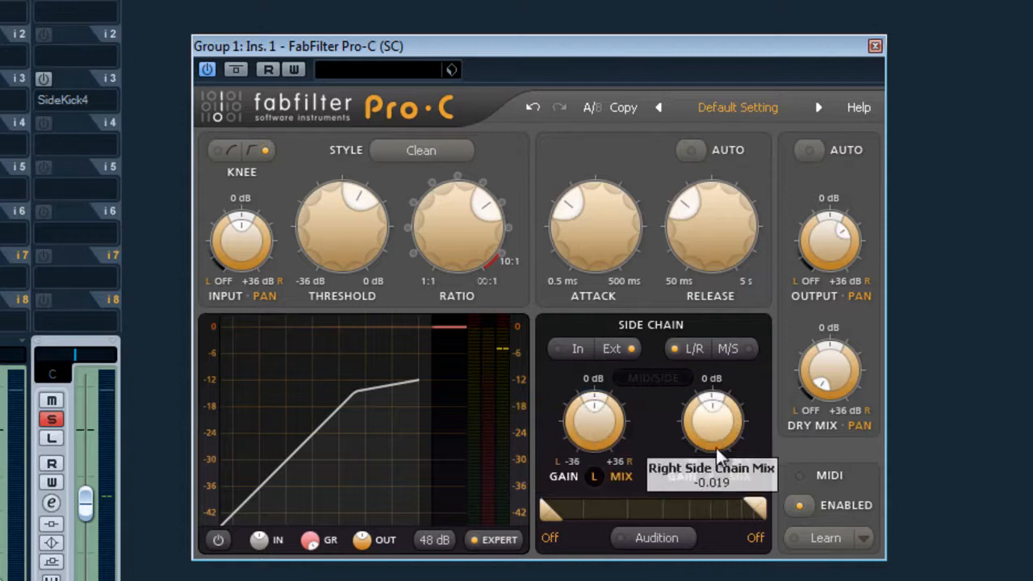
Audition the external side chain signal in Pro-C, turn auditioning off, and play the loop through the compressor.
click(655, 543)
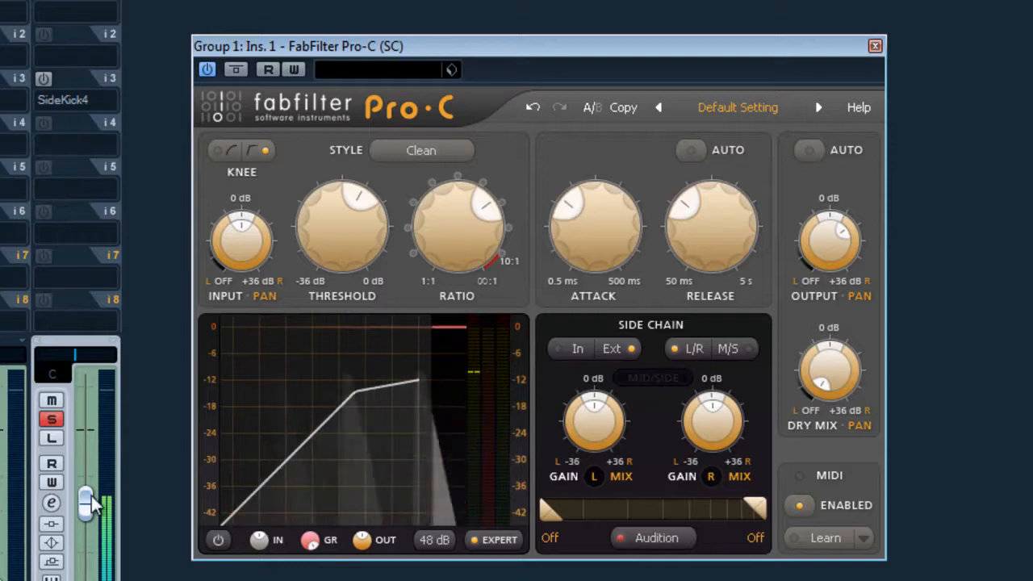
click(654, 540)
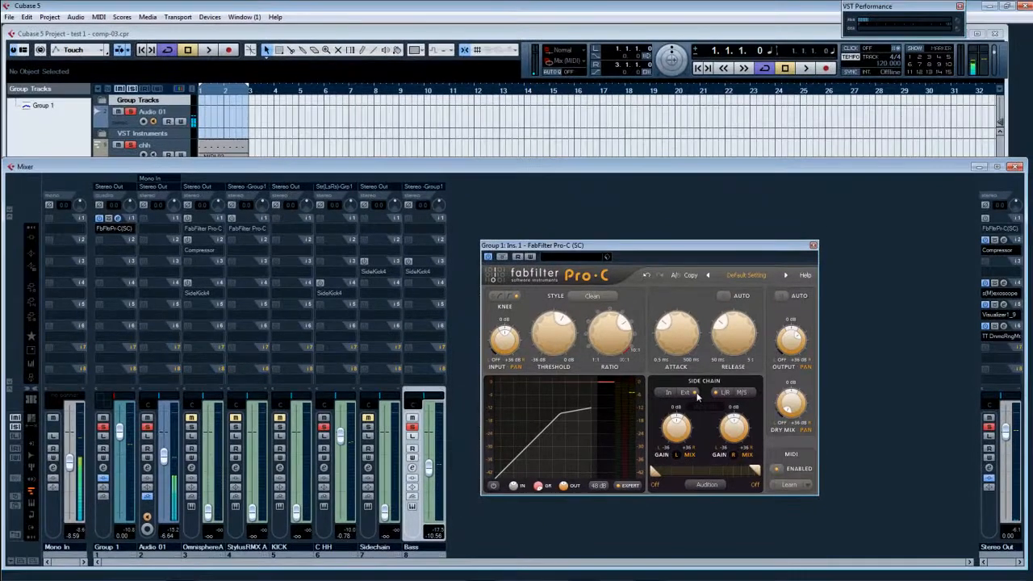
key(space)
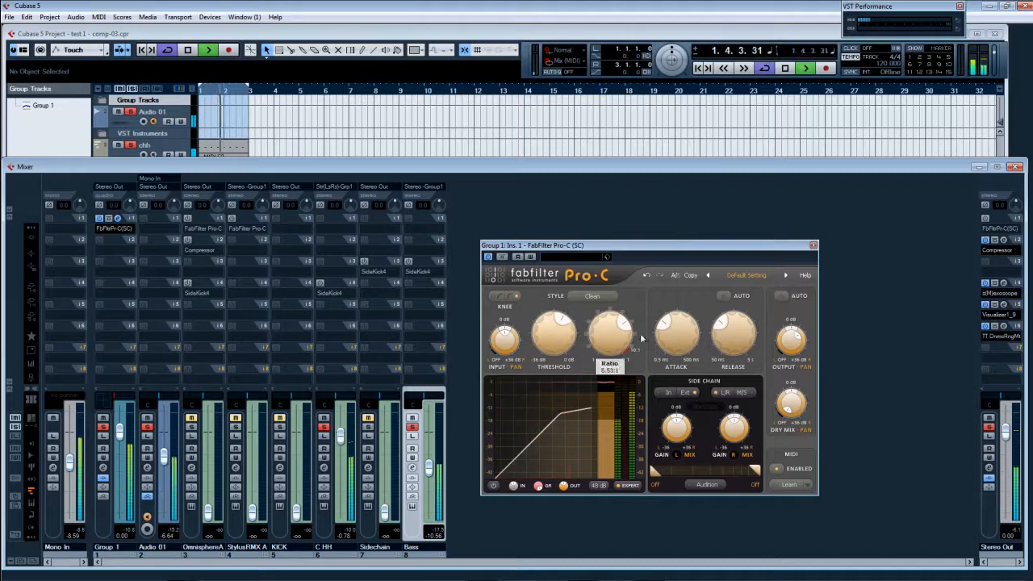
Lower Pro-C's threshold close to its minimum, set attack and release to their minimums, and raise the ratio to ∞:1.
drag(570, 329, 545, 345)
drag(669, 327, 669, 350)
drag(721, 327, 725, 350)
drag(624, 326, 620, 351)
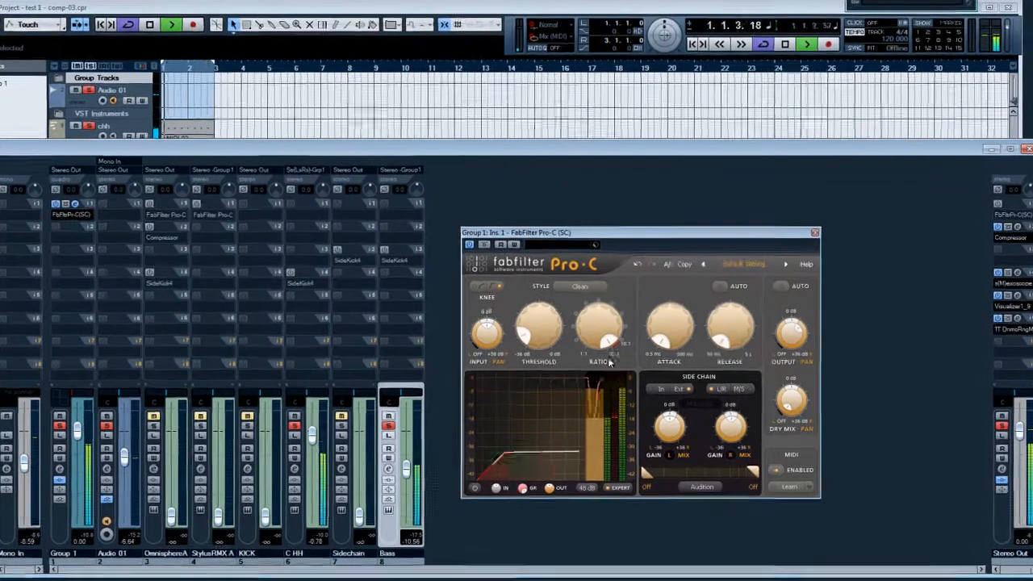
mouse_move(618, 352)
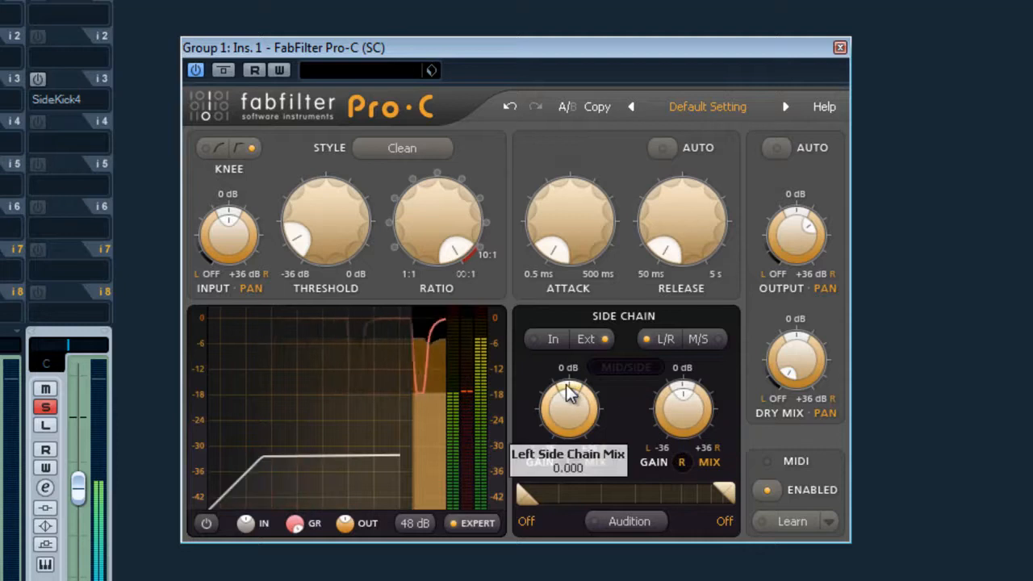
Set Pro-C's left side chain mix fully left and the right mix fully right, and raise both side chain levels.
drag(572, 397, 572, 457)
drag(682, 395, 708, 416)
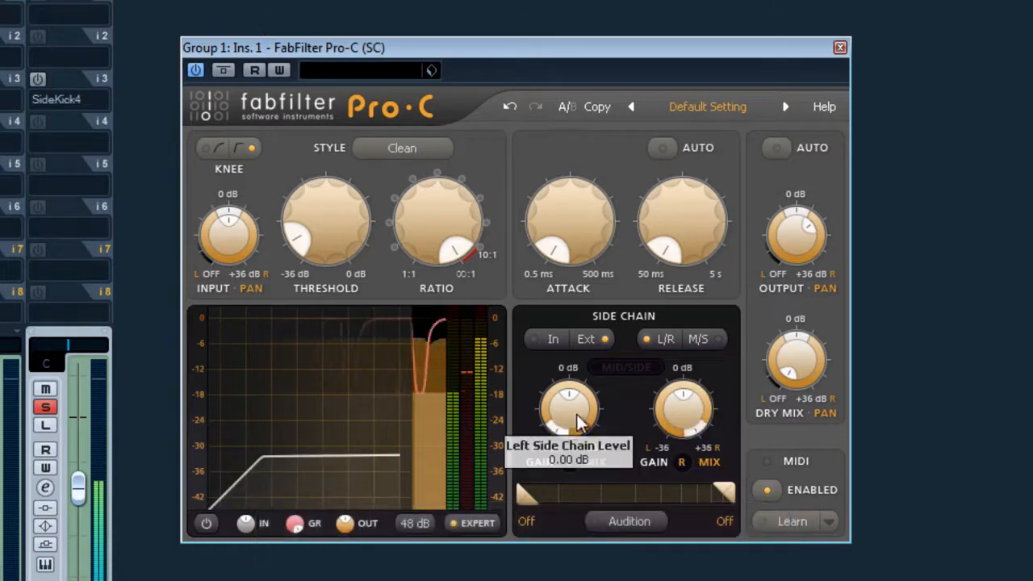
drag(567, 426, 555, 281)
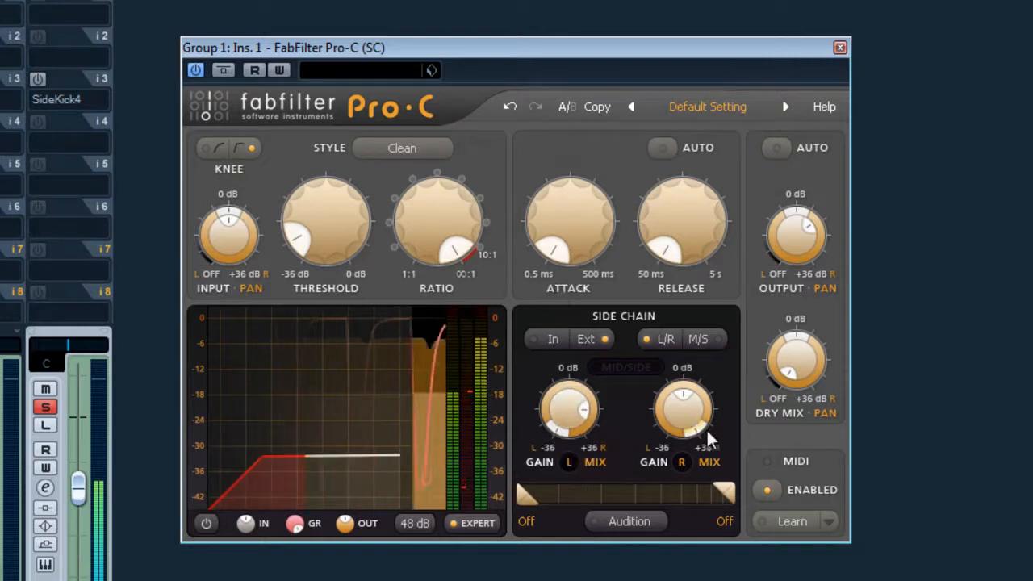
drag(691, 416, 665, 313)
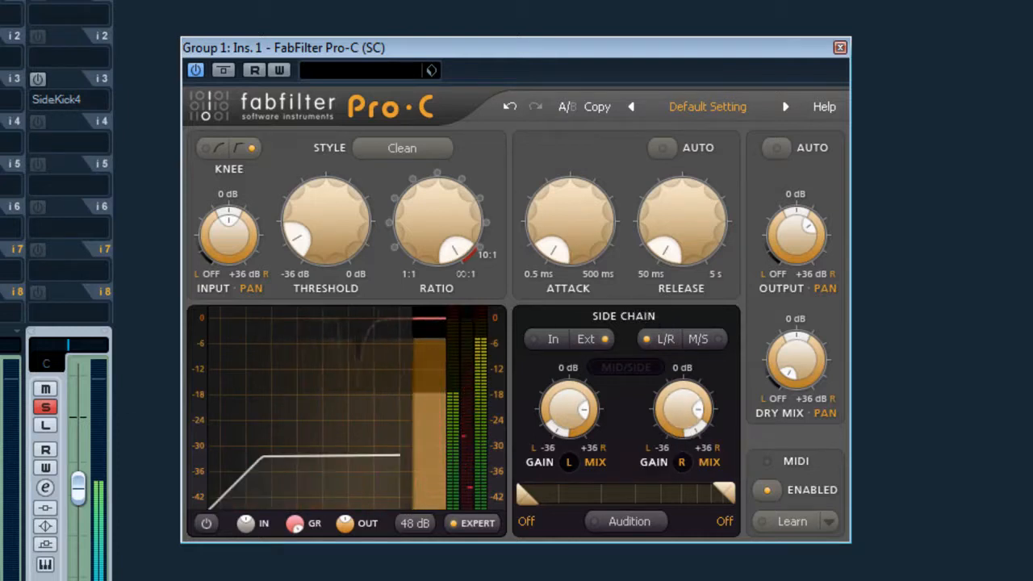
Raise the Bass channel fader to about -6.15 dB and try longer attack and release times in Pro-C, bringing the attack back down.
mouse_move(79, 487)
mouse_down()
mouse_move(77, 454)
mouse_move(79, 472)
mouse_up()
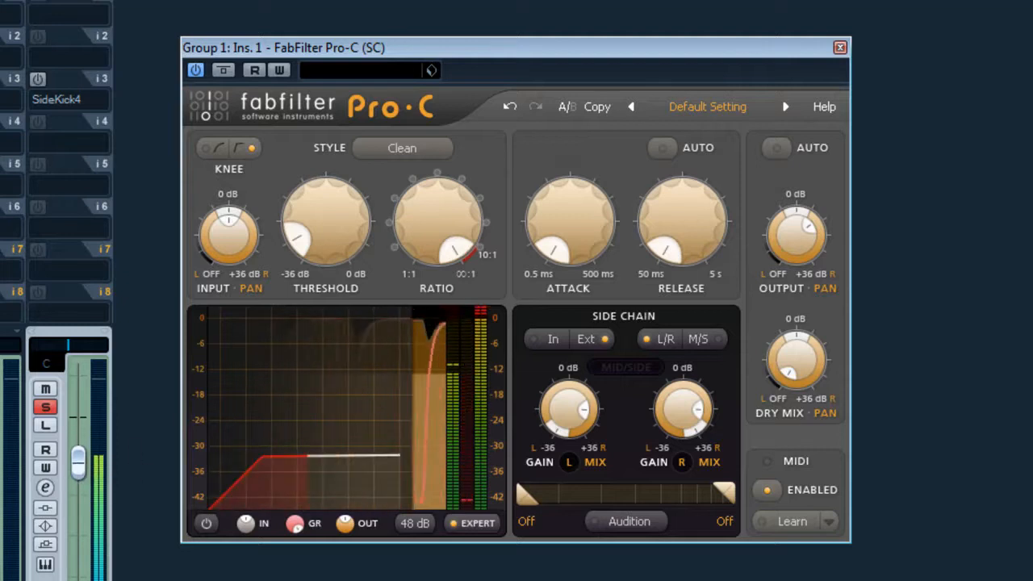
drag(591, 215, 574, 166)
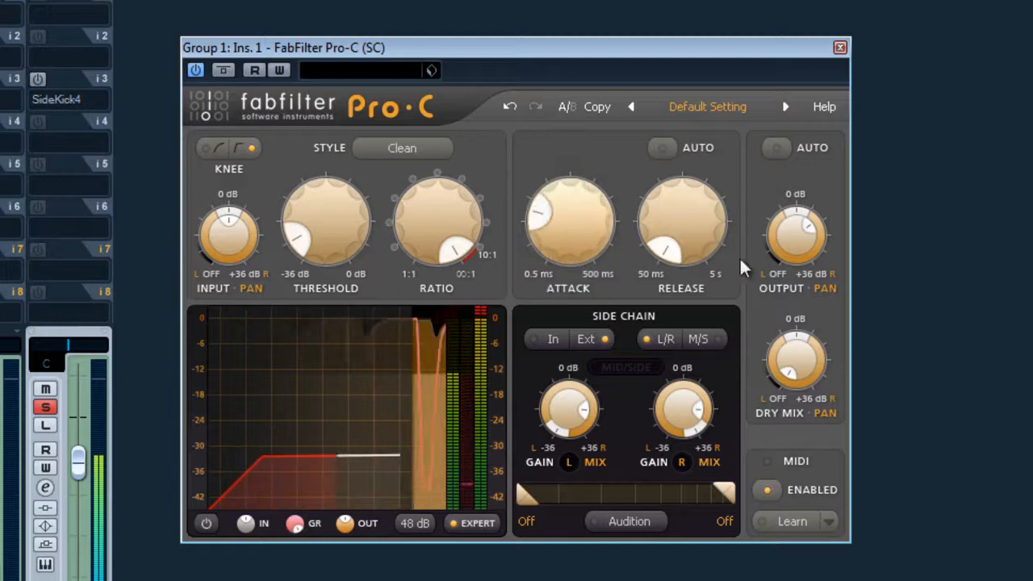
drag(708, 220, 703, 101)
drag(552, 218, 554, 243)
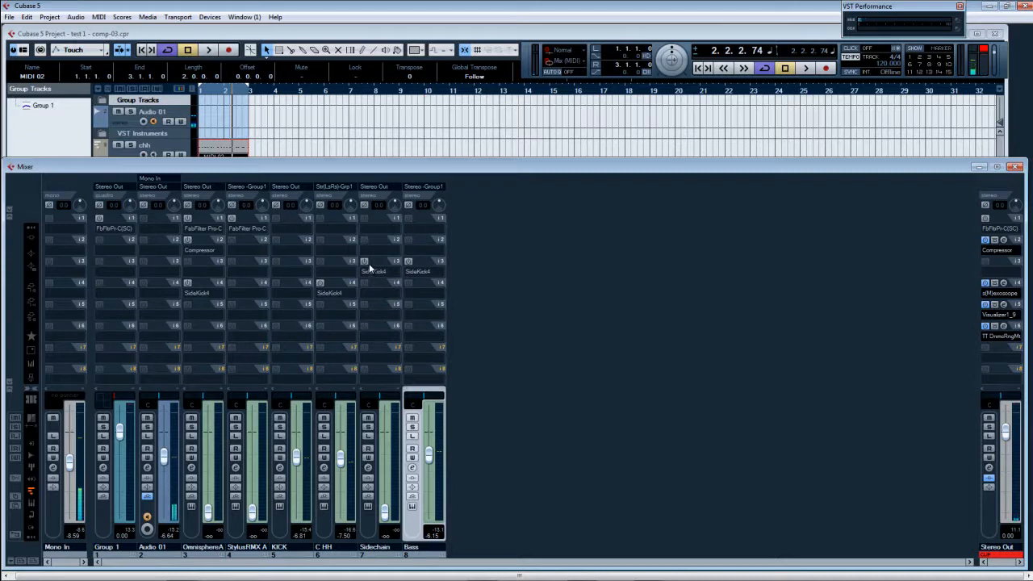
Enable the SideKick4 insert on the Omnisphere A channel, open its plug-in window, and place it clear of the channel strips.
click(188, 284)
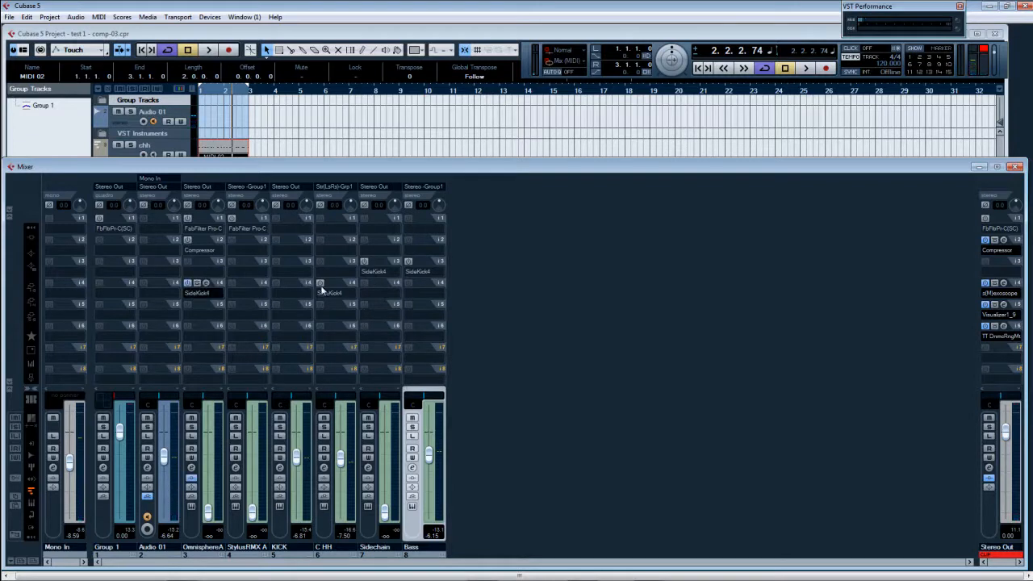
click(206, 284)
drag(459, 269, 556, 264)
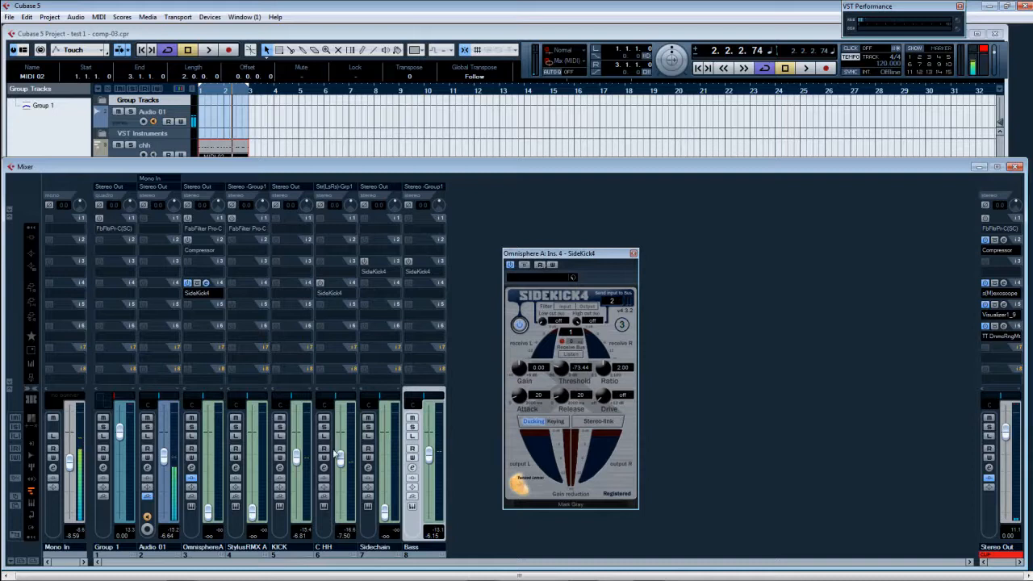
drag(539, 255, 530, 253)
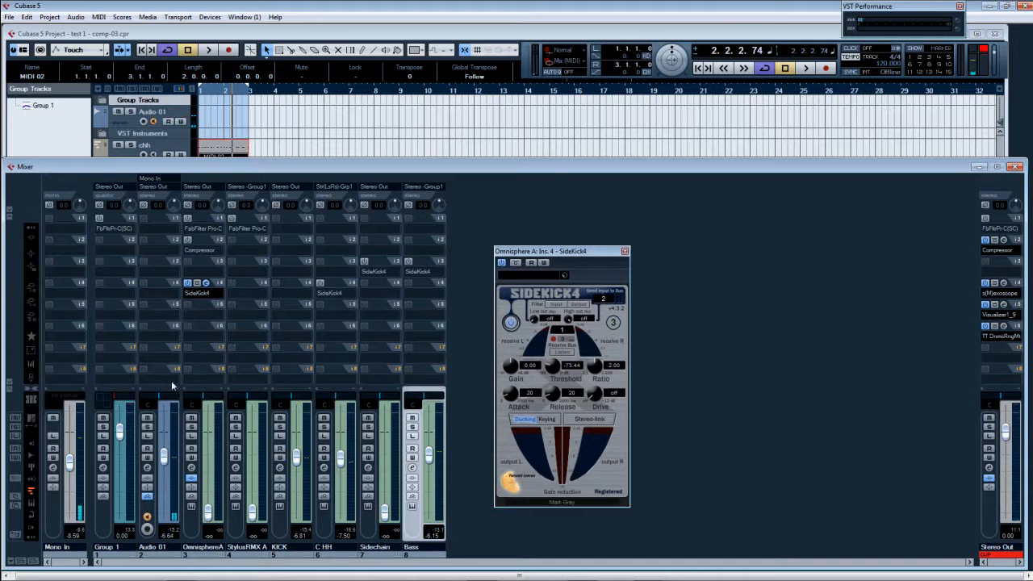
Play the loop with the Omnisphere A fader at about -8.22 dB and the C HH and Bass faders fully down.
drag(202, 520, 214, 467)
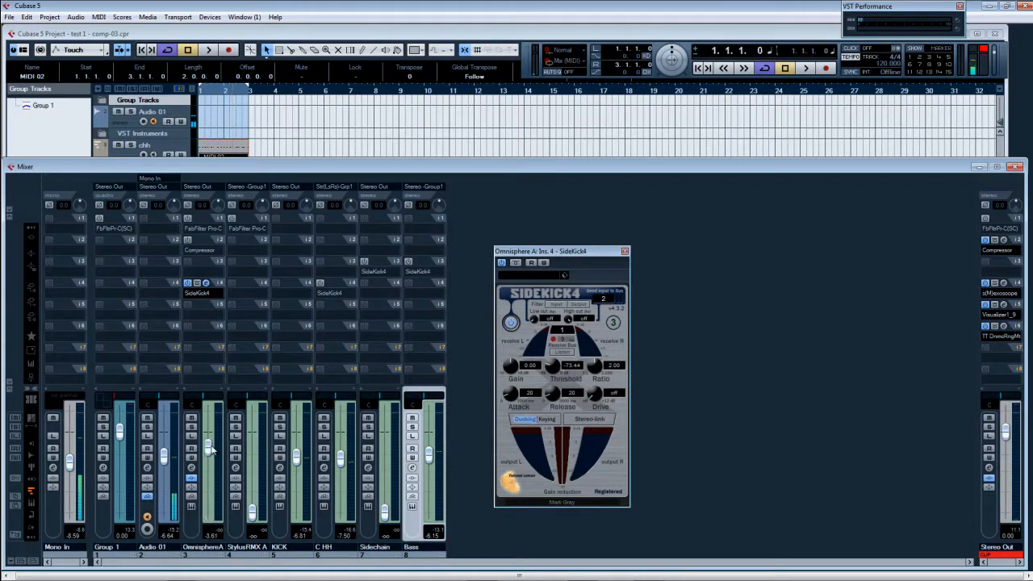
key(space)
drag(341, 476, 342, 540)
drag(208, 449, 210, 466)
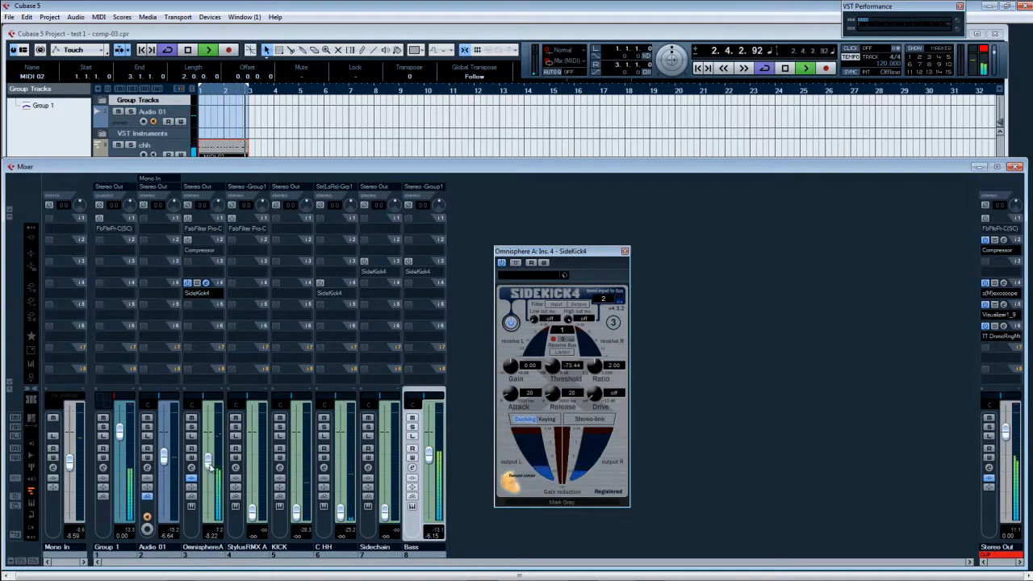
drag(433, 535, 435, 539)
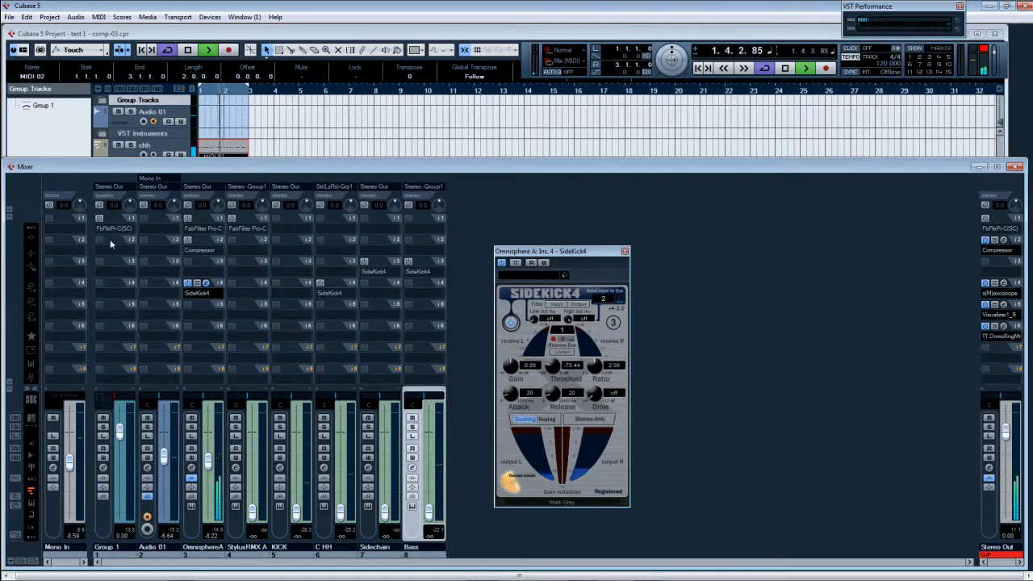
Re-enable Pro-C on Group 1 and raise the Bass fader to about -12.33 dB and the C HH fader to about -7.85 dB.
click(100, 218)
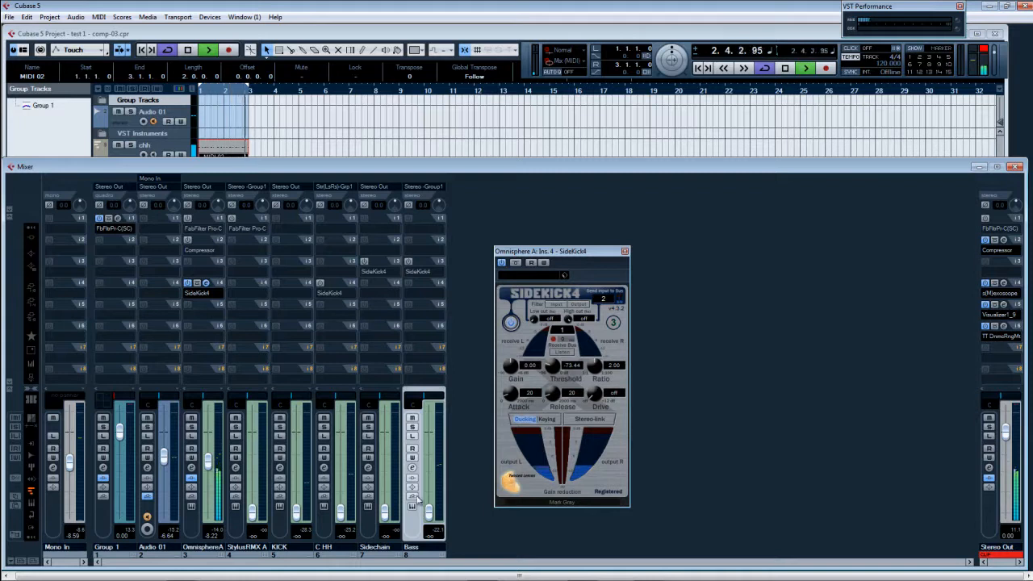
drag(431, 513, 436, 476)
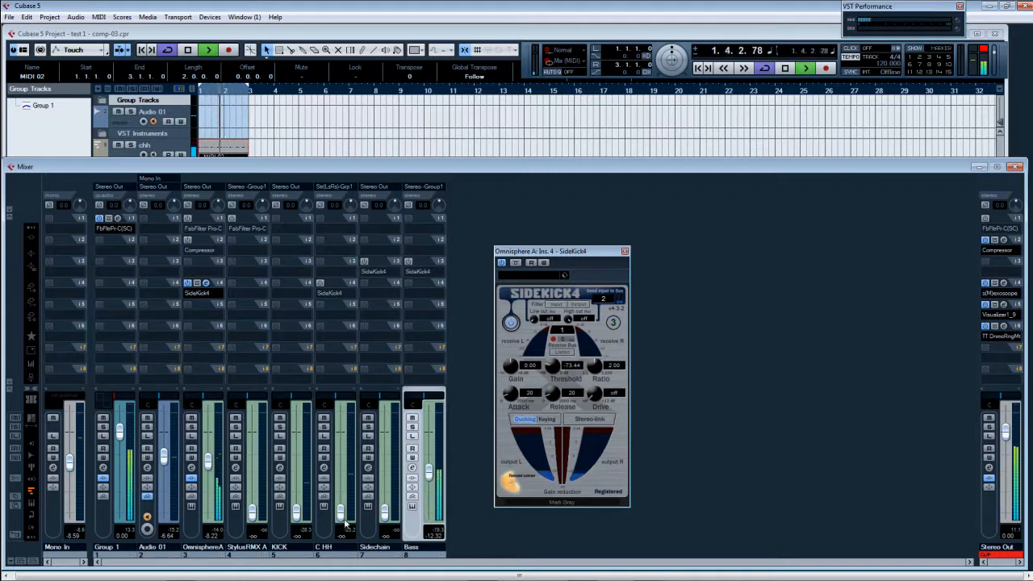
drag(348, 479, 350, 466)
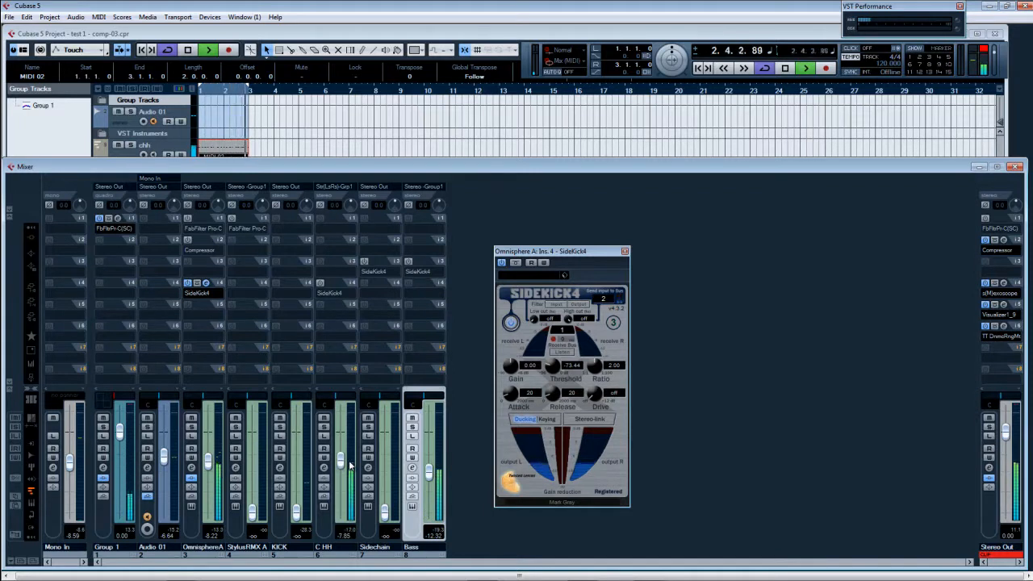
Check the chh track's MIDI 02 part in the Key Editor, close it, mute the Bass channel, and stop playback.
double_click(227, 151)
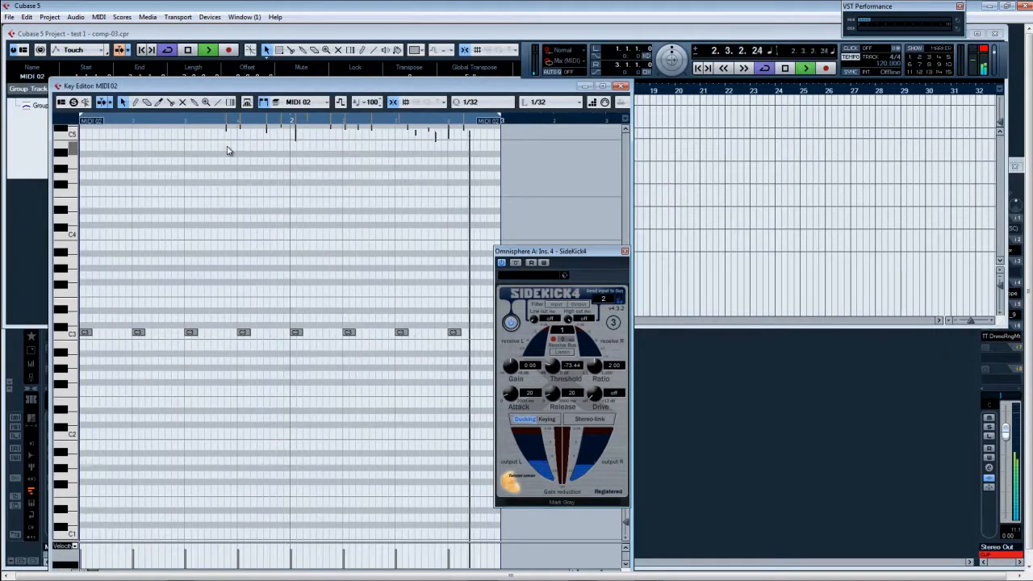
click(620, 85)
click(329, 419)
click(412, 418)
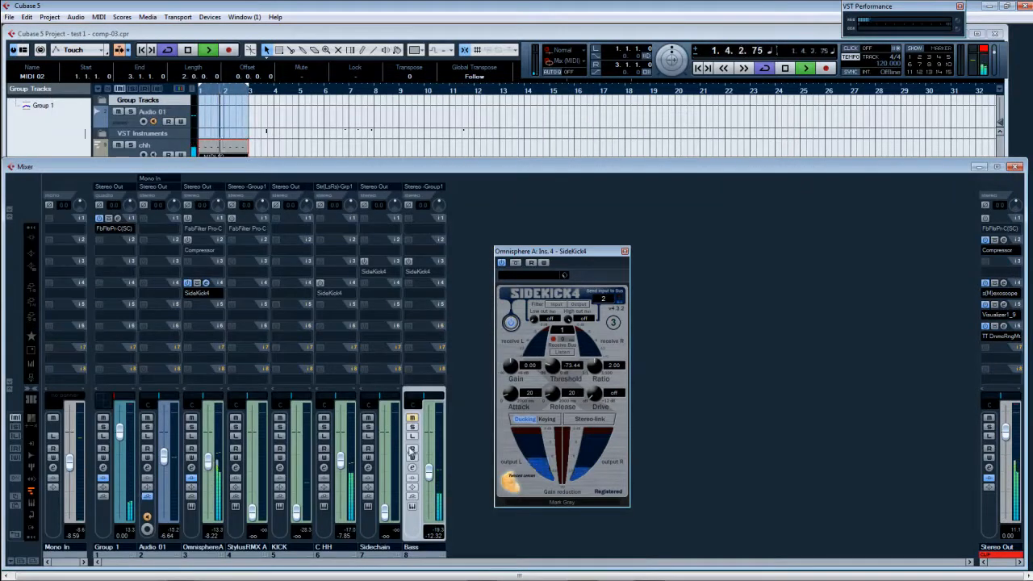
key(space)
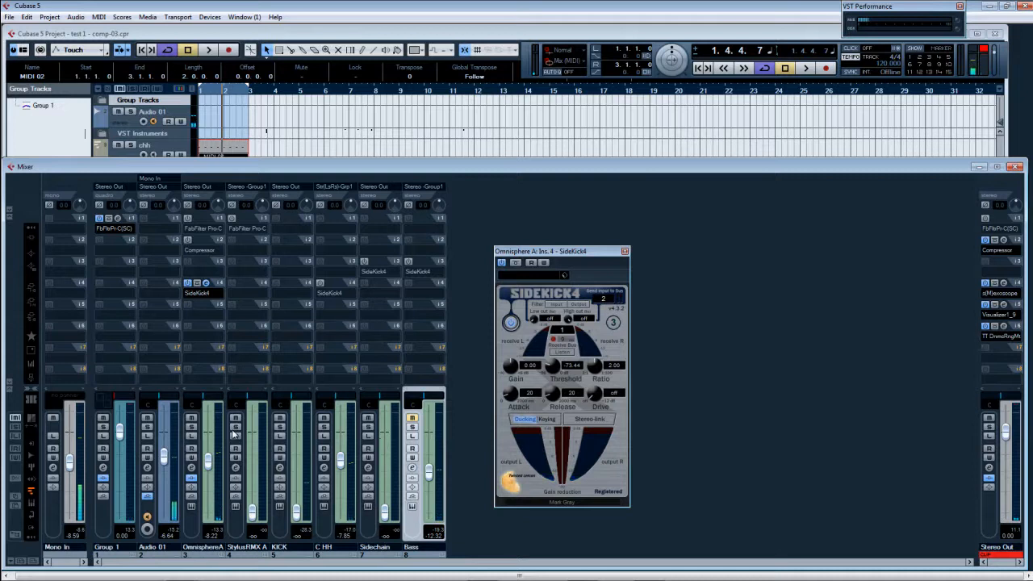
Move the SideKick4 insert from C HH to slot 4 of the KICK channel and switch the insert off.
click(338, 282)
drag(313, 288, 307, 292)
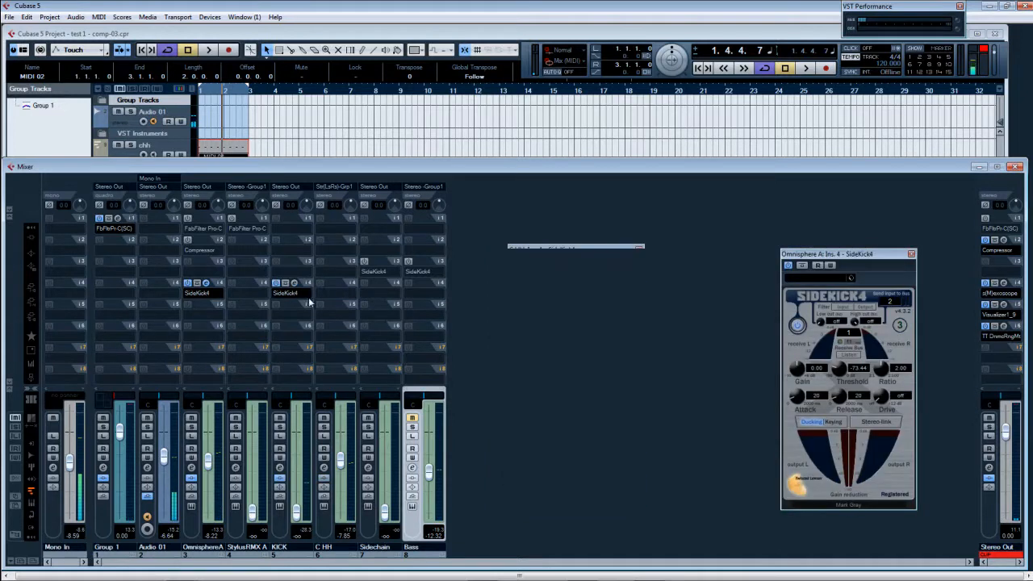
click(276, 283)
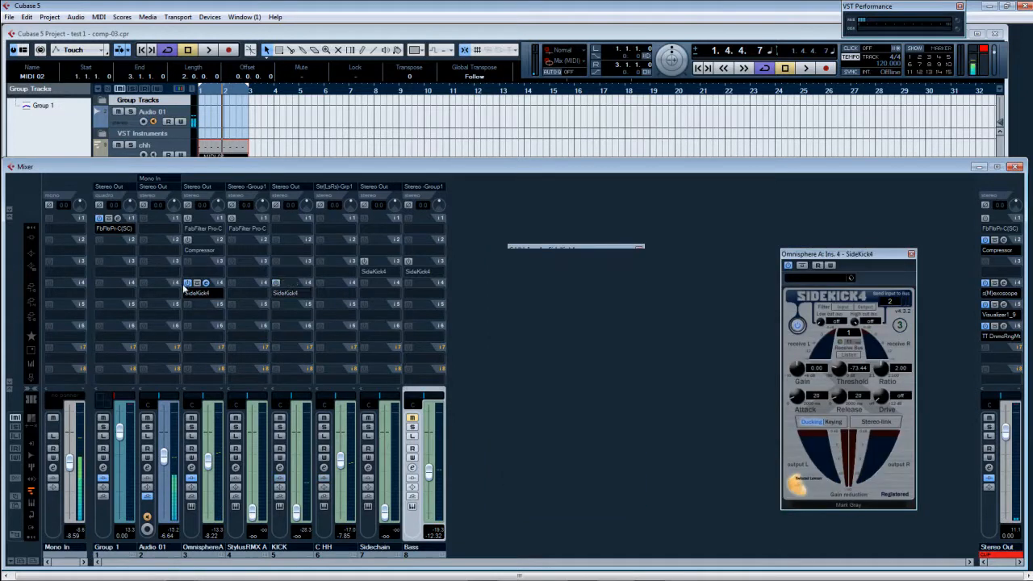
Play the loop, lower the Omnisphere A fader fully, and raise the KICK fader to about -6.31 dB.
key(space)
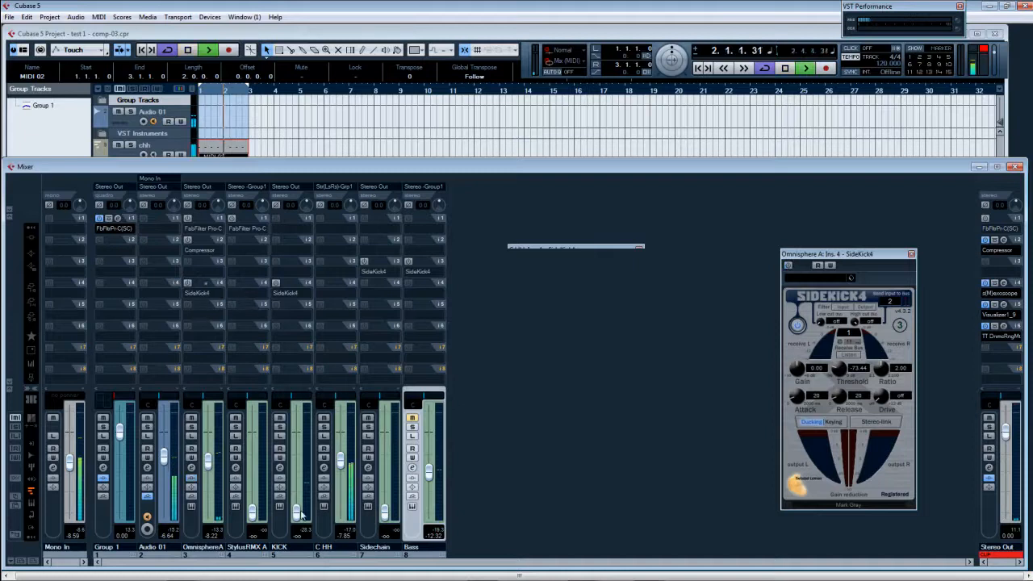
drag(207, 463, 208, 547)
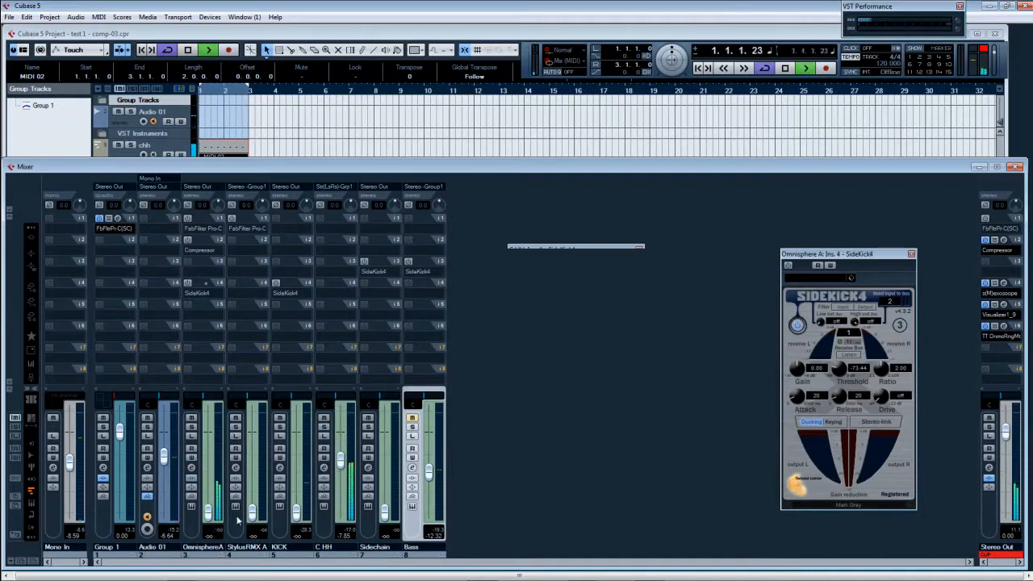
drag(296, 514, 297, 460)
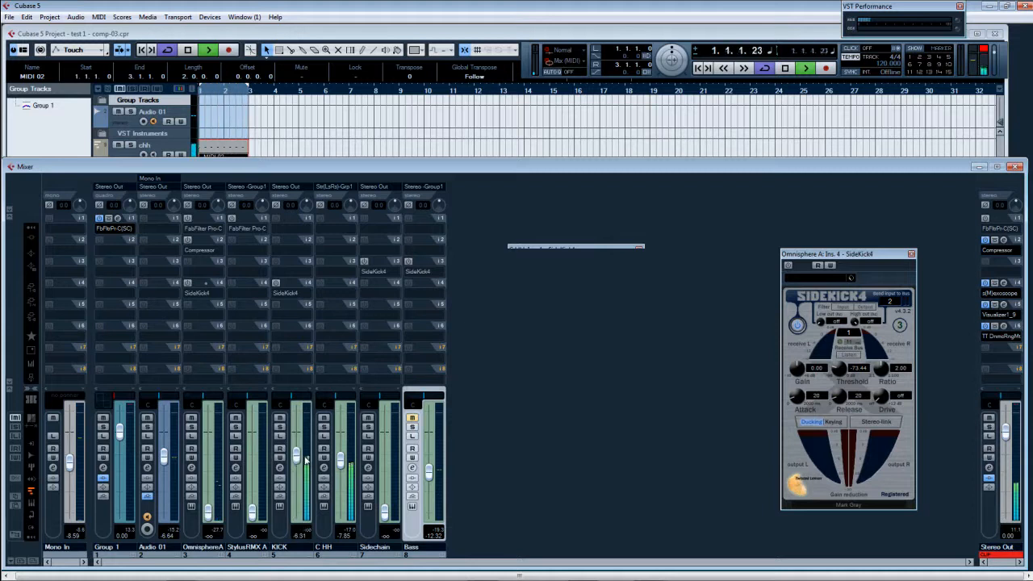
Close Omnisphere A's SideKick4 window, enable and open SideKick4 on KICK, and turn off the compressor inside the KICK instance.
click(277, 284)
click(294, 284)
click(912, 254)
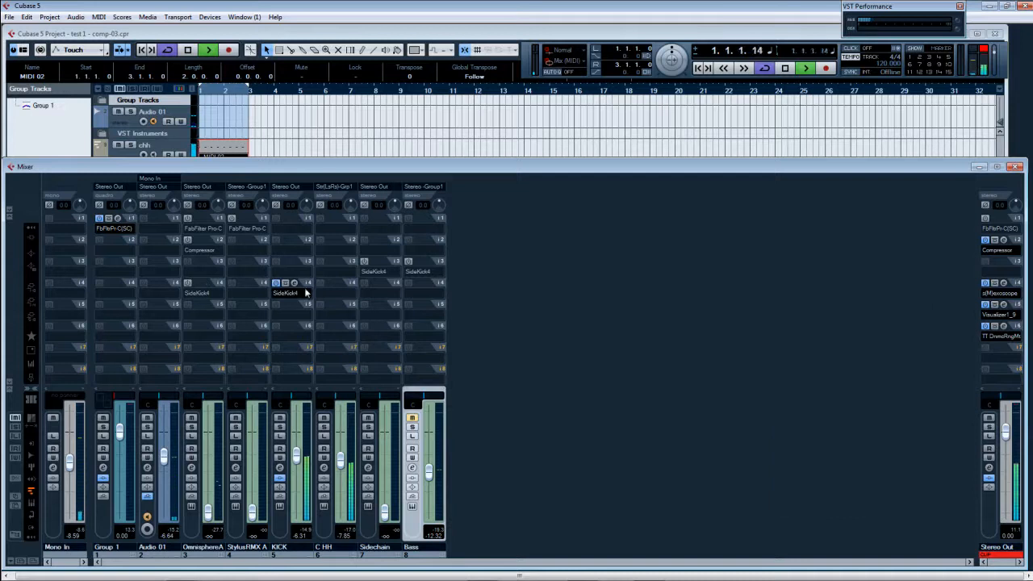
click(294, 284)
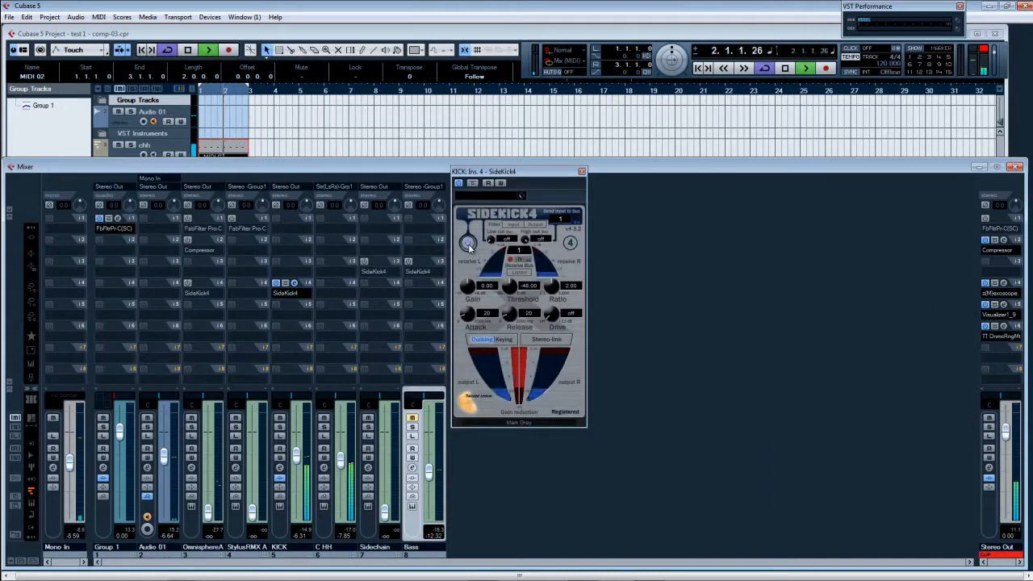
drag(521, 172, 586, 217)
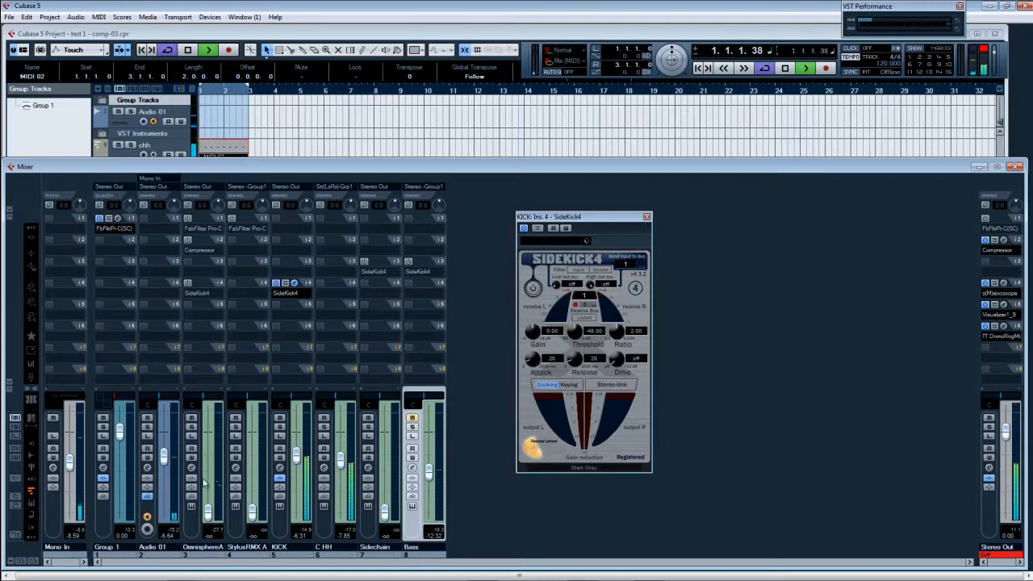
Raise the Omnisphere A fader to about -9.95 dB, enable its SideKick4, and arrange both SideKick4 windows side by side.
drag(208, 512, 226, 548)
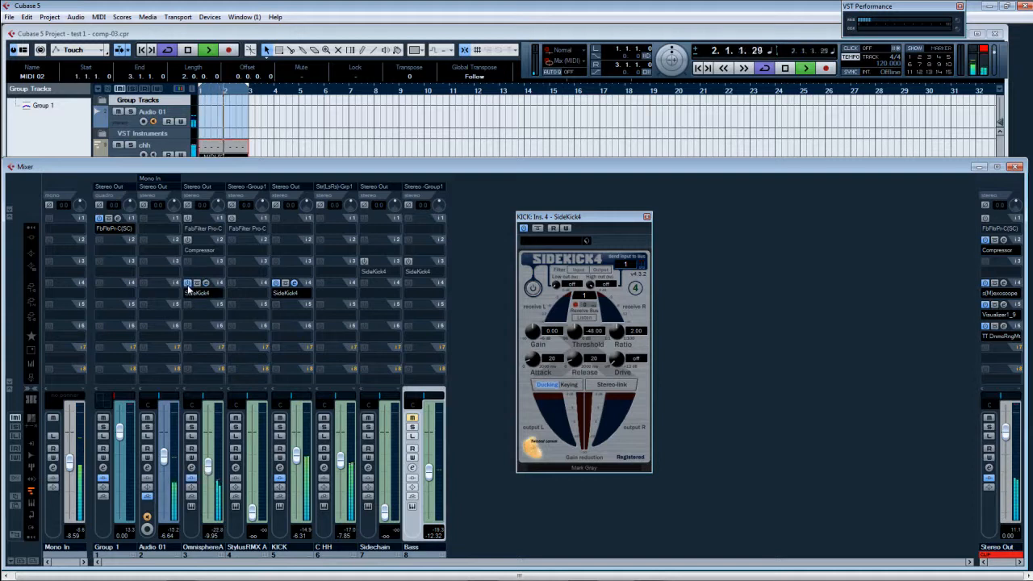
click(206, 284)
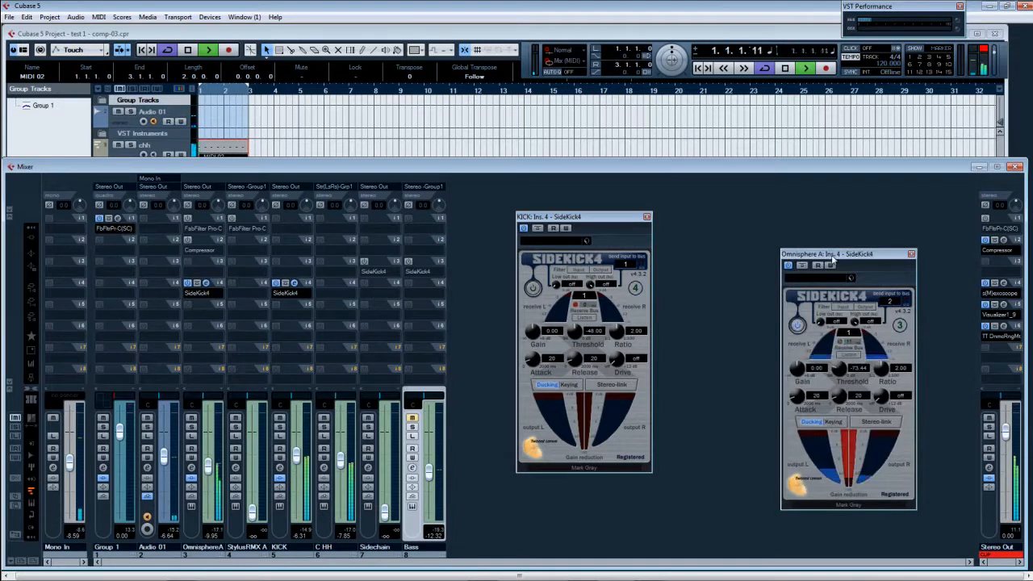
drag(839, 252, 531, 281)
drag(540, 217, 691, 237)
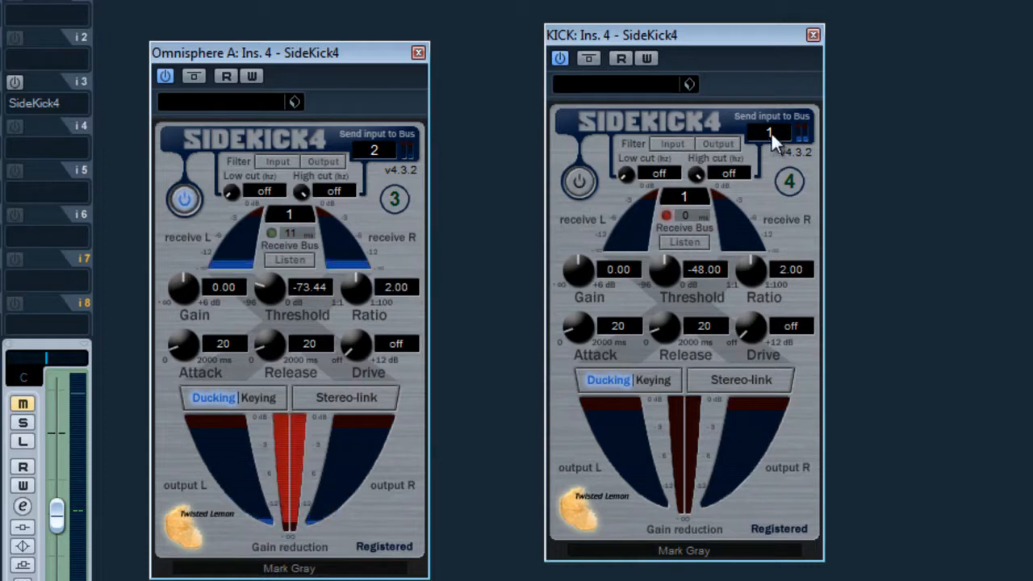
Try receive buses 2 and 11 in Omnisphere A's SideKick4, and return it to receive bus 1.
click(290, 215)
click(353, 10)
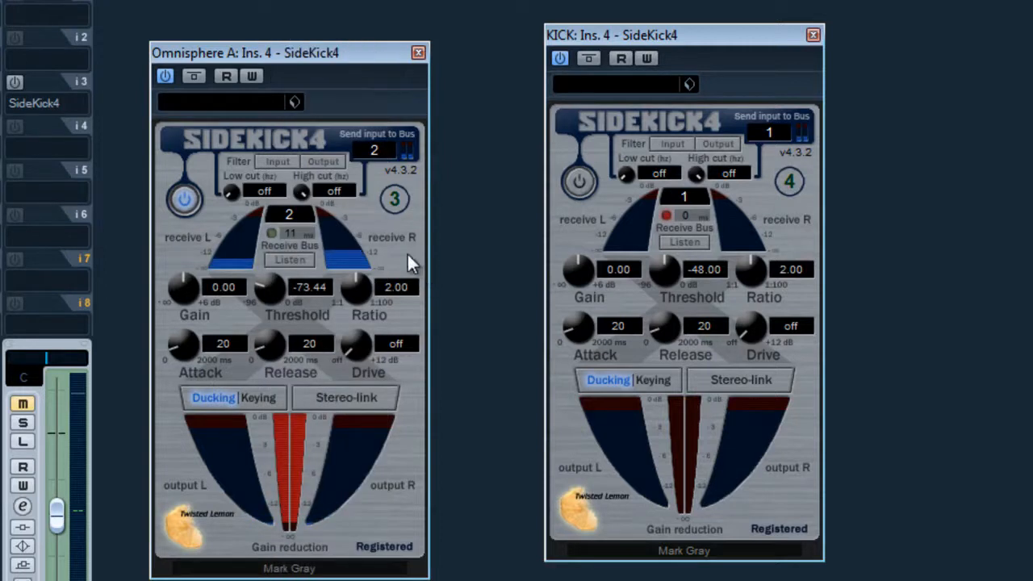
click(289, 213)
click(311, 122)
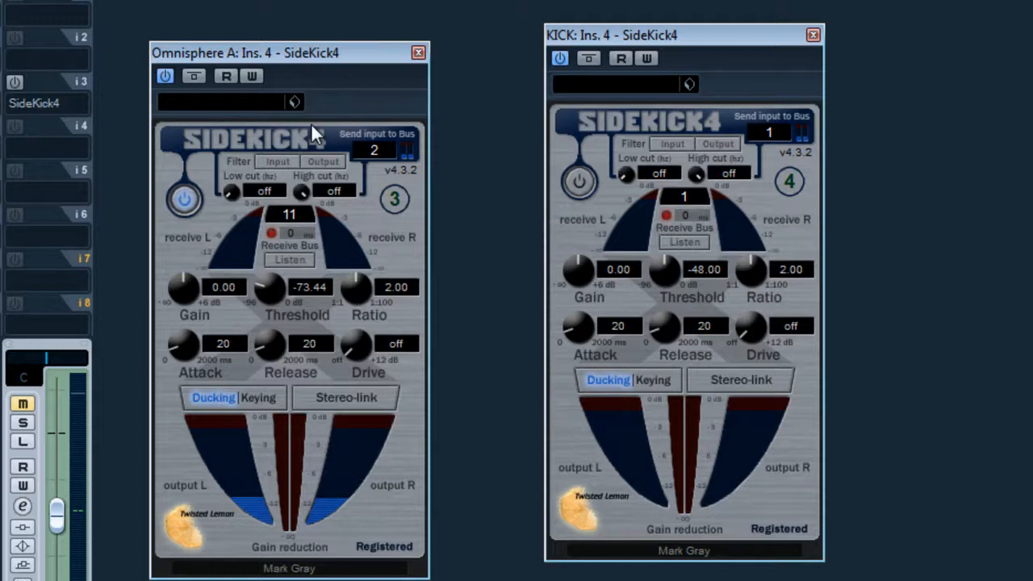
click(290, 214)
click(335, 4)
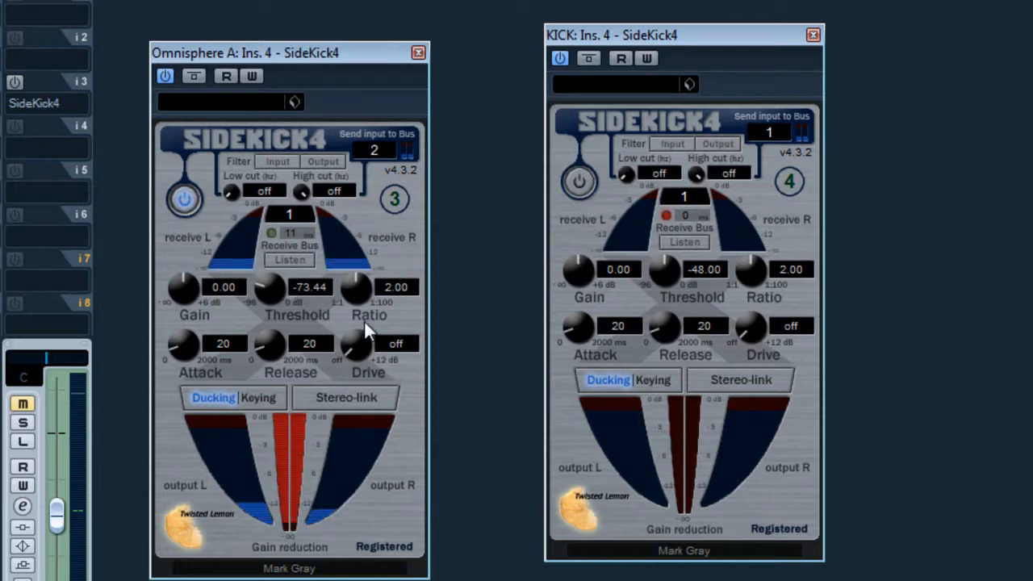
Set Omnisphere A's SideKick4 threshold to -96.00, ratio to 100.00, and release to 0 ms.
drag(270, 287, 272, 389)
drag(362, 288, 357, 166)
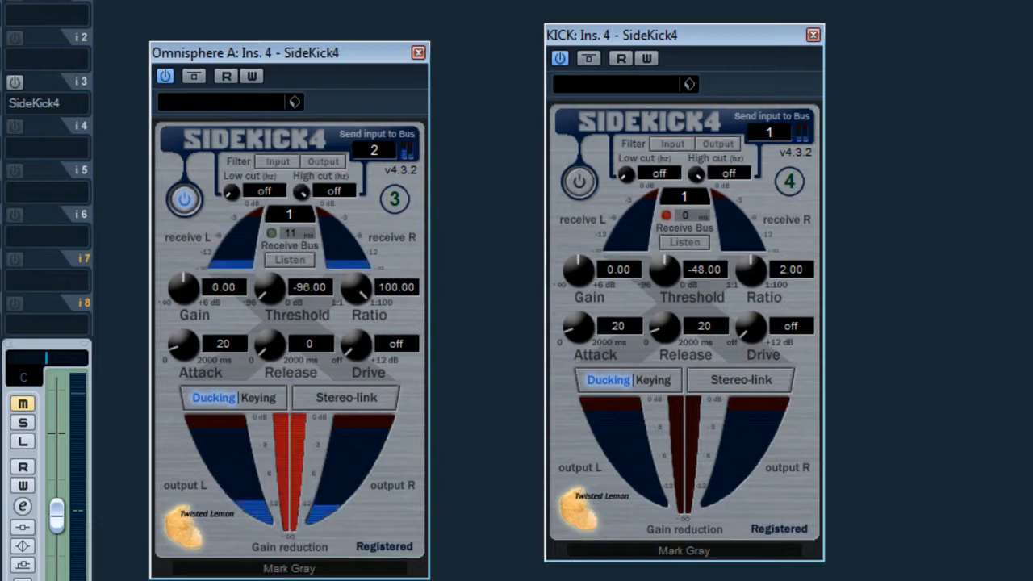
Unmute Bass, and adjust the threshold, ratio and attack in Group 1's FabFilter Pro-C while the group plays.
click(23, 404)
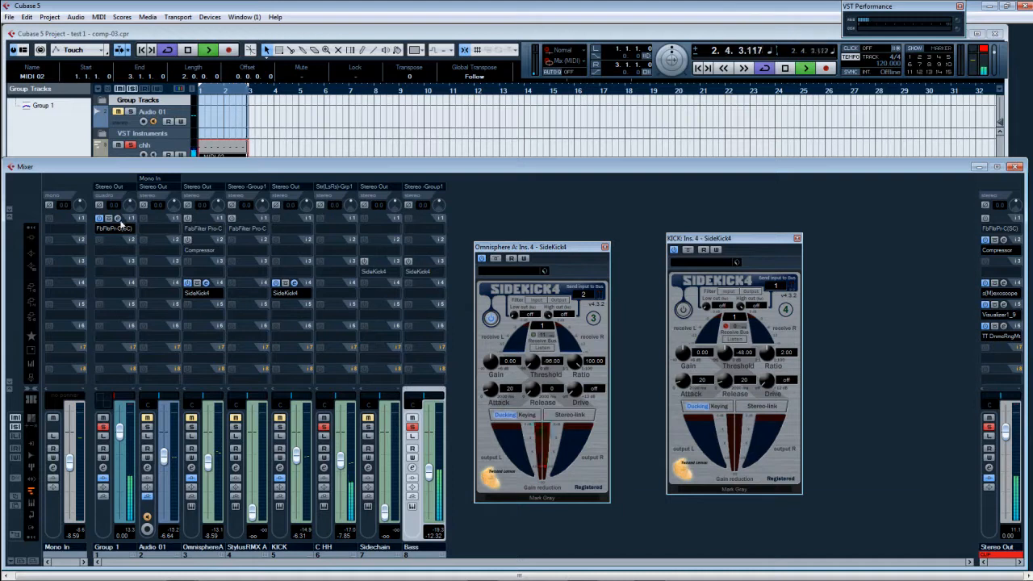
click(118, 226)
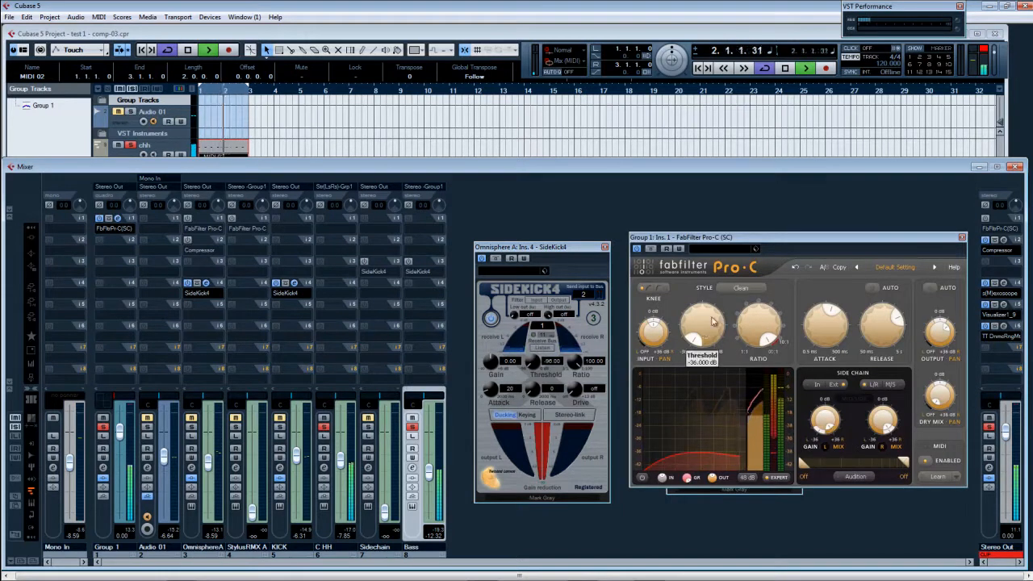
drag(696, 337, 697, 322)
mouse_move(766, 338)
mouse_down()
mouse_move(769, 327)
mouse_move(826, 364)
mouse_move(823, 356)
mouse_up()
mouse_move(826, 434)
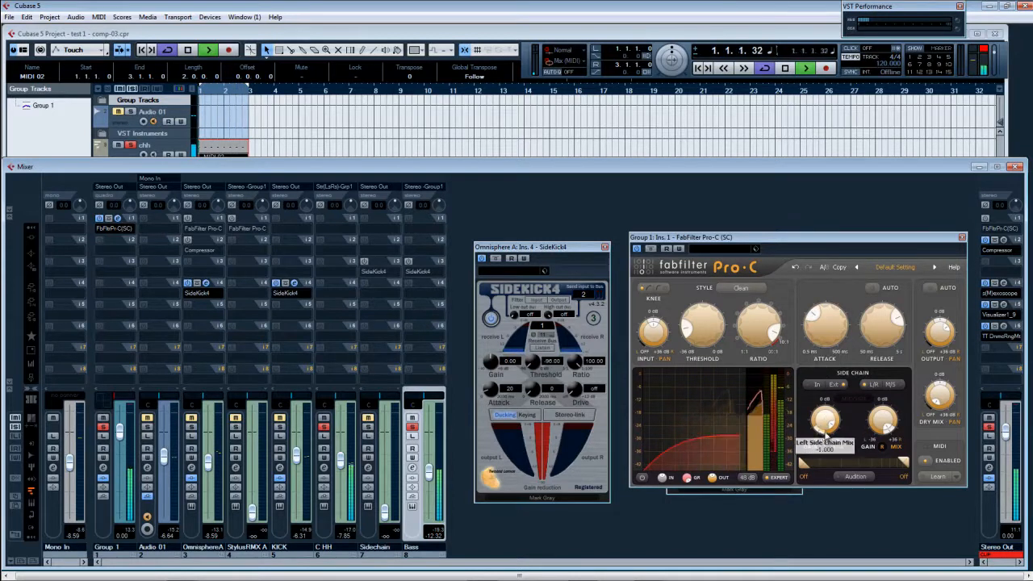
mouse_move(891, 433)
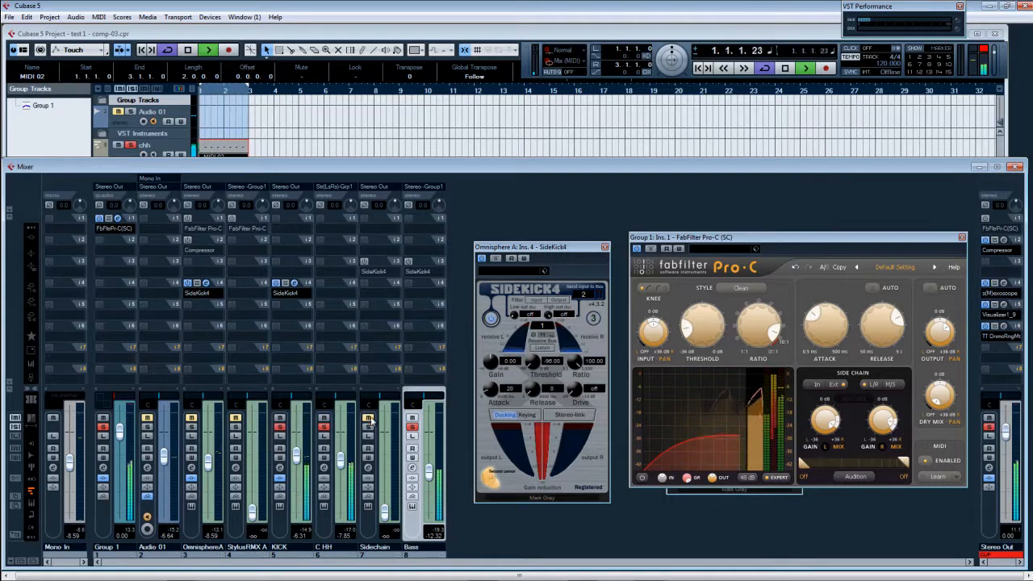
Solo Audio 01, Omnisphere A, KICK and Sidechain, and take Group 1, C HH and Bass out of solo.
mouse_move(384, 510)
mouse_down()
mouse_move(386, 457)
mouse_move(385, 511)
mouse_up()
click(147, 426)
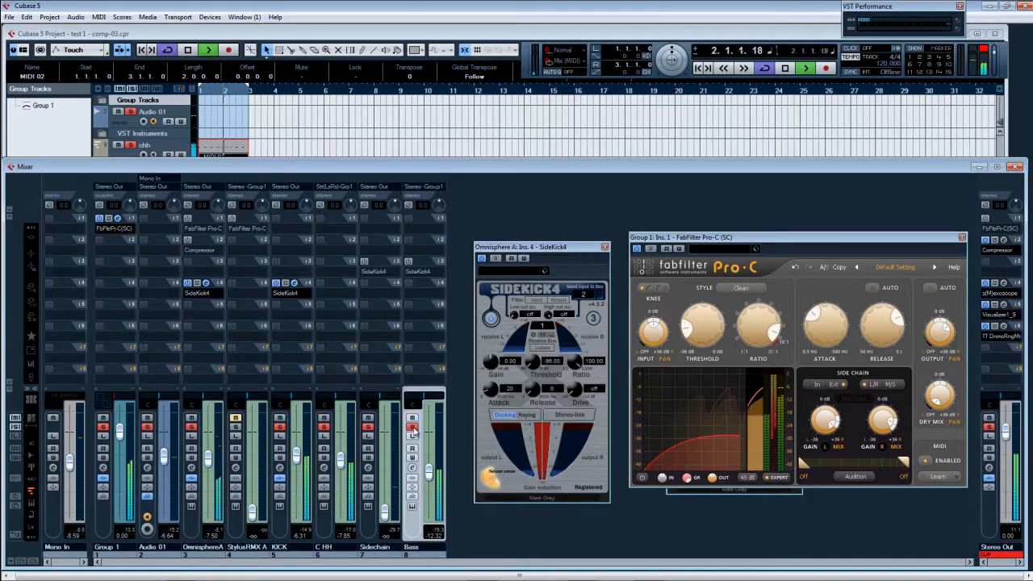
click(323, 425)
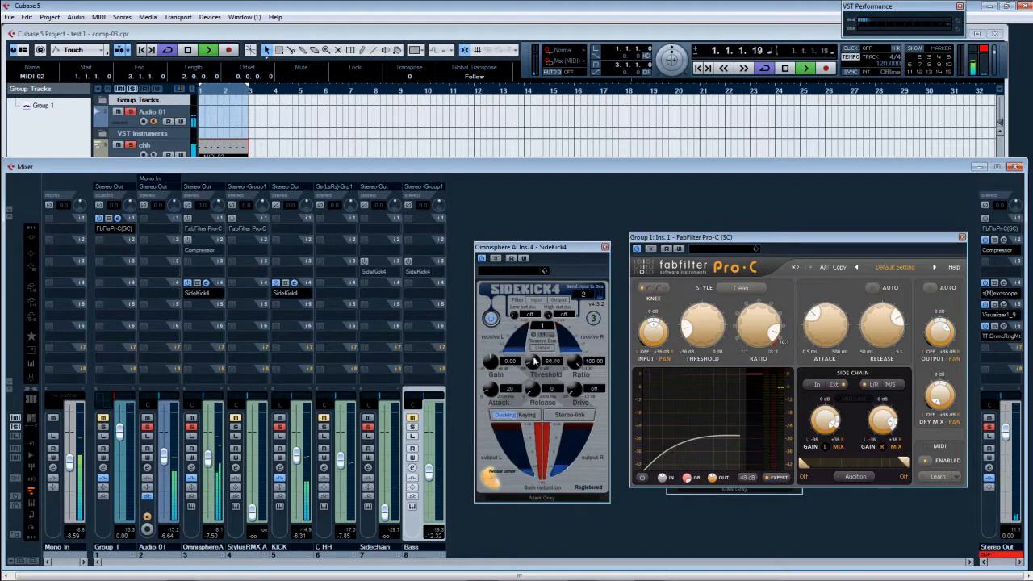
Set Omnisphere A's SideKick4 threshold to -56.16, ratio to 3.08 and release to 22 ms, trying the drive and returning it to off.
drag(575, 395, 578, 392)
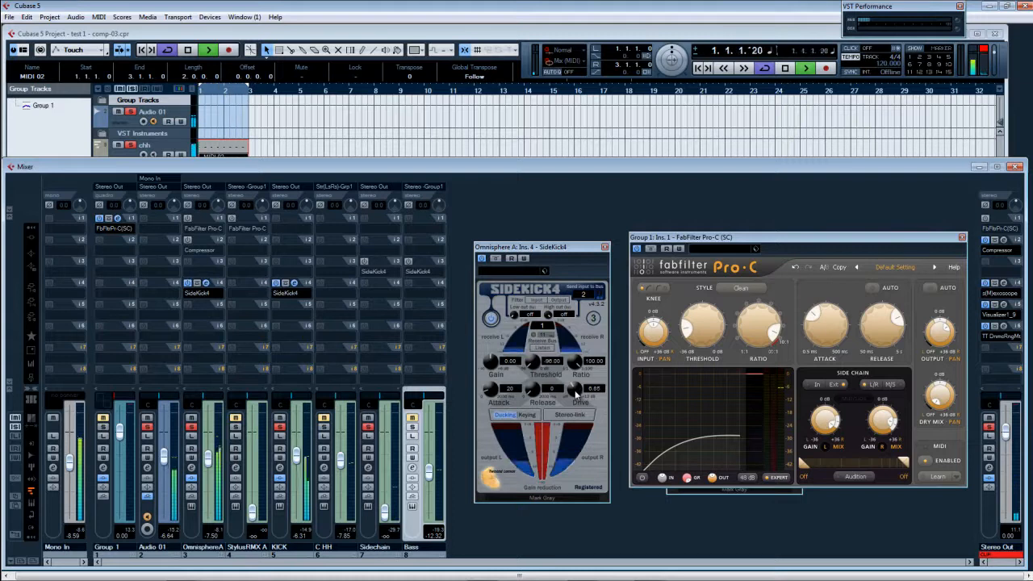
drag(575, 392, 524, 324)
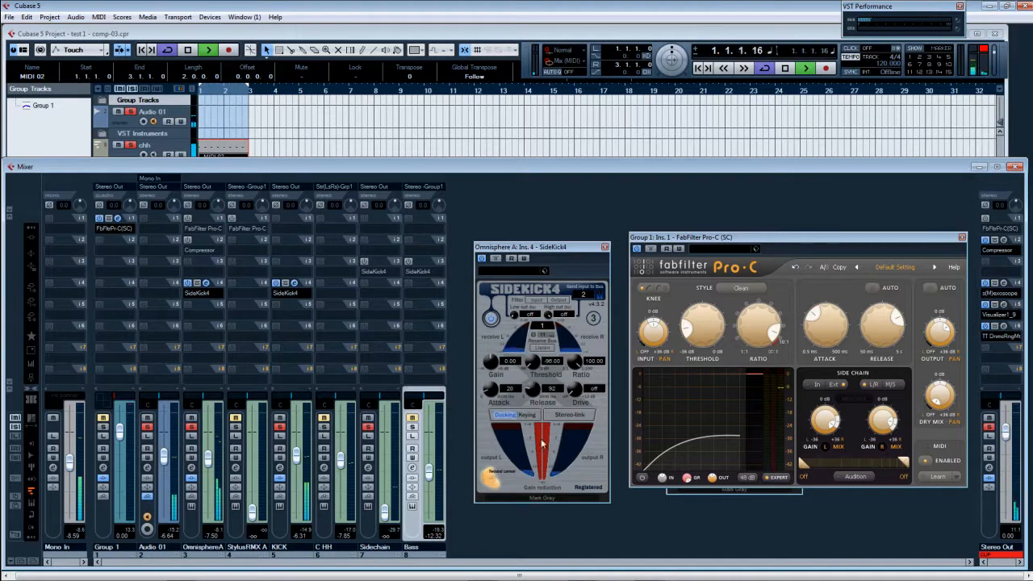
drag(533, 366, 532, 321)
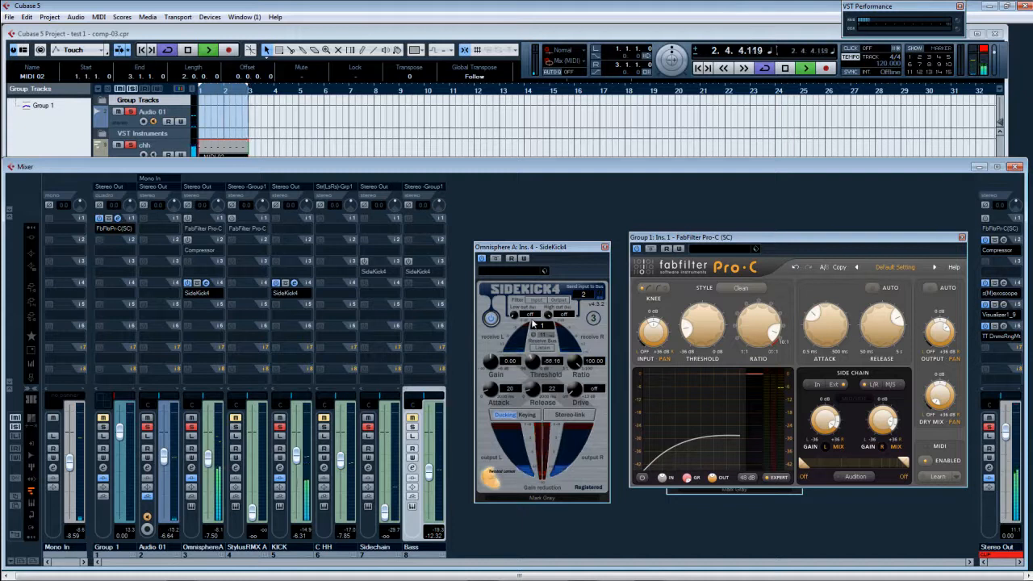
drag(575, 360, 576, 402)
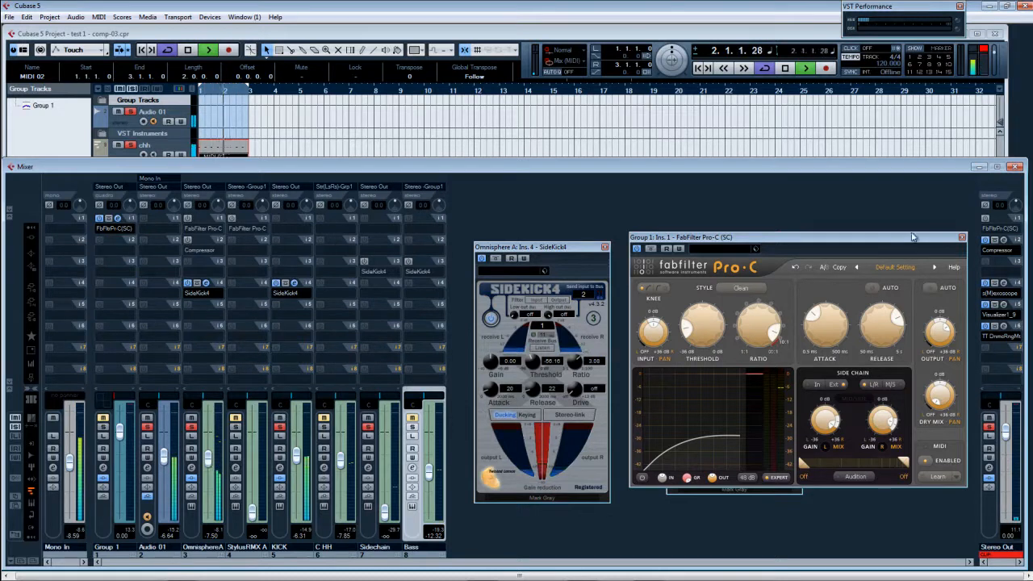
Close Group 1's Pro-C window, place KICK's SideKick4 window beside Omnisphere A's, and stop playback.
click(961, 237)
drag(745, 242, 735, 255)
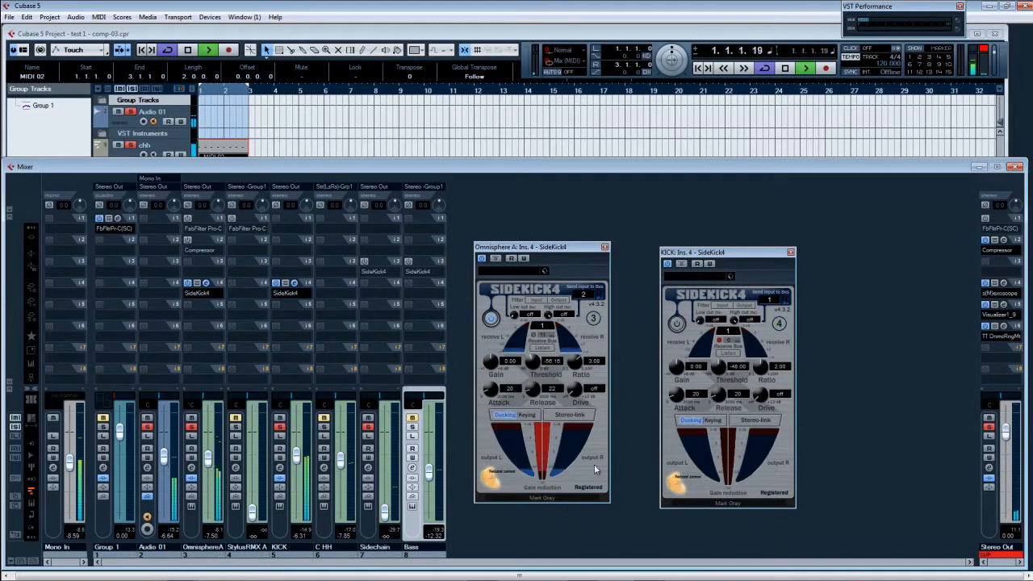
key(space)
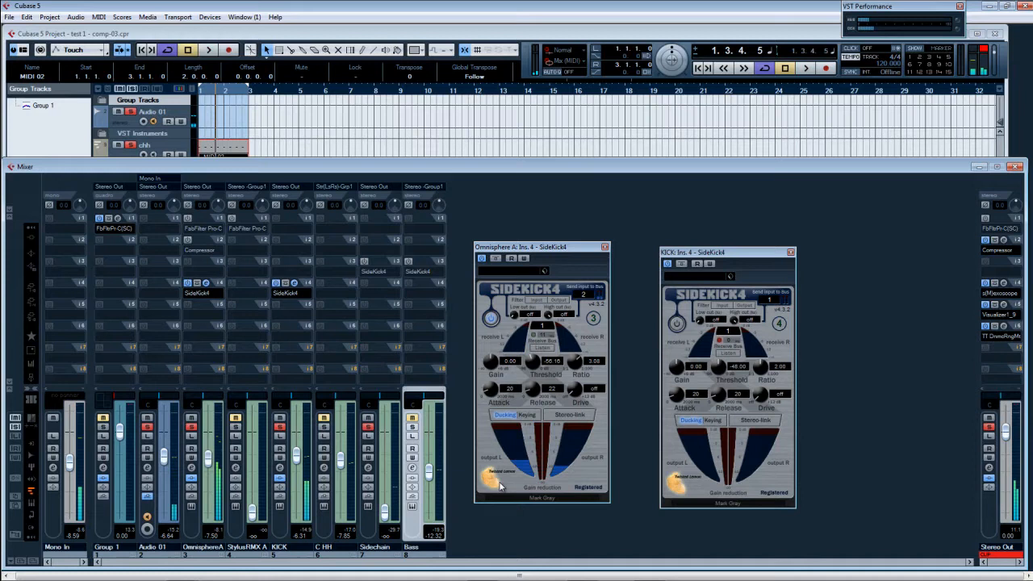
Turn off the SideKick4 inserts on Omnisphere A and KICK and close both plug-in windows.
click(276, 284)
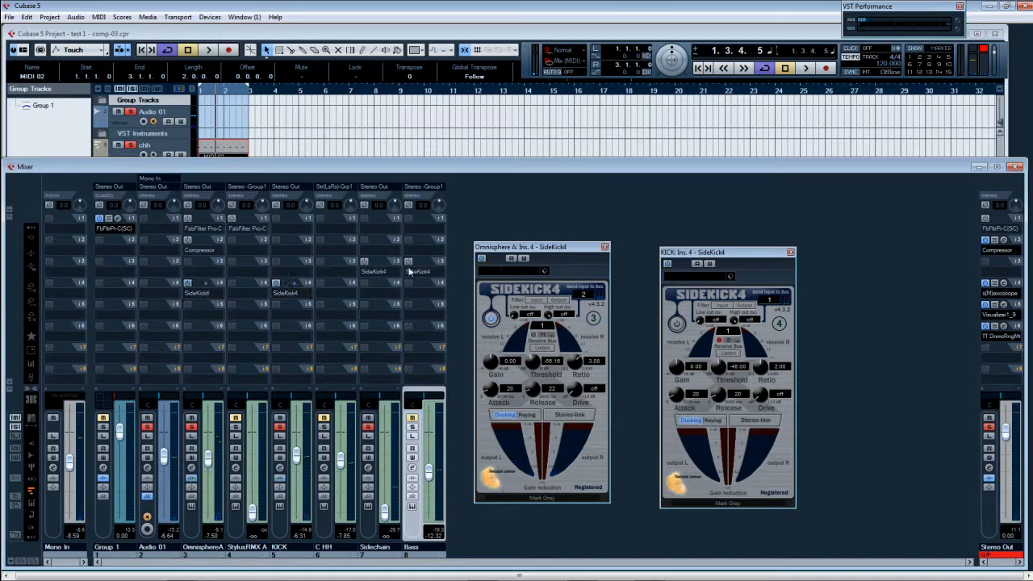
drag(552, 247, 591, 252)
drag(723, 253, 856, 227)
click(645, 253)
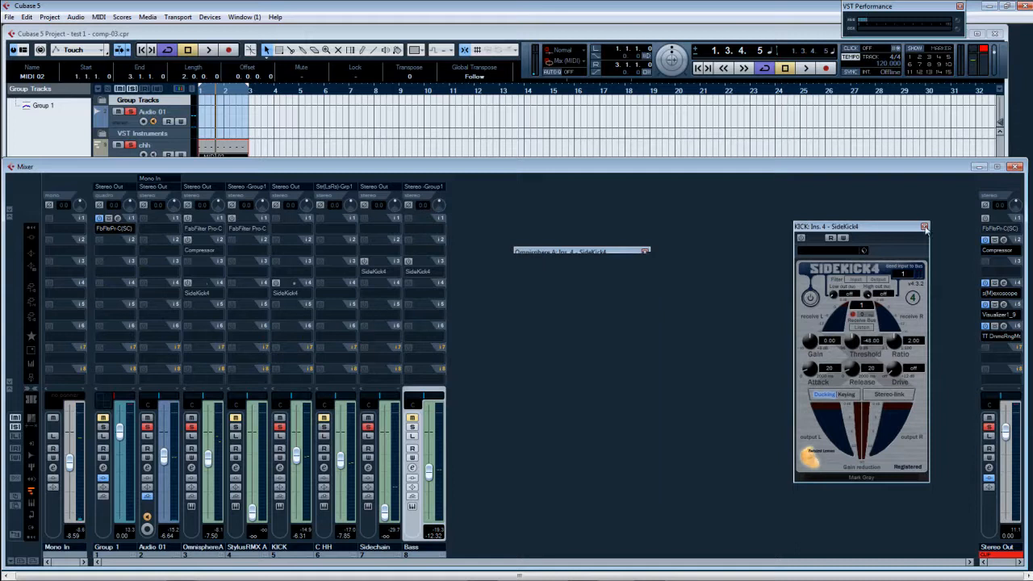
click(924, 227)
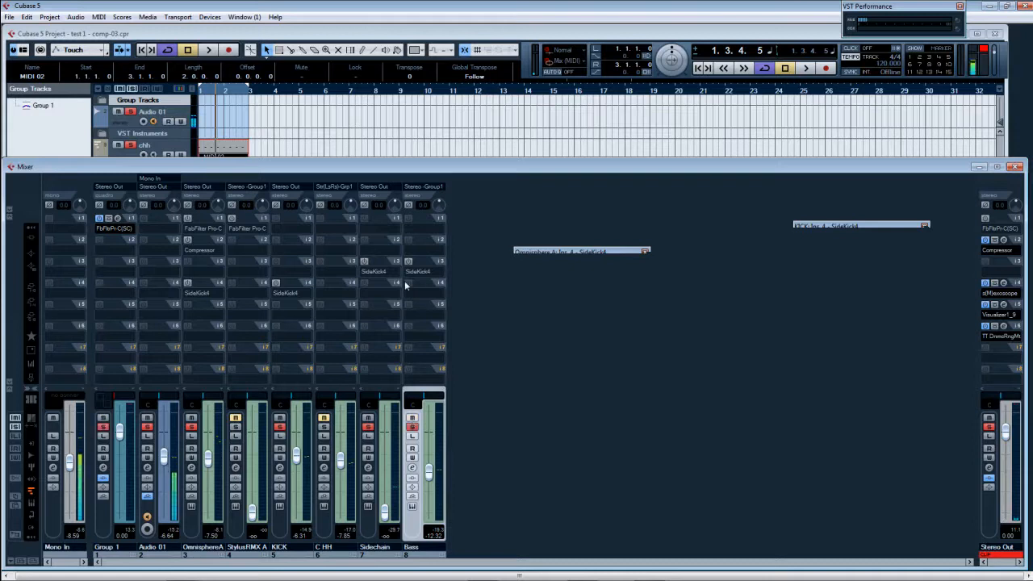
Route the Bass channel's output to Stereo Out and start playback.
click(425, 187)
click(425, 187)
key(space)
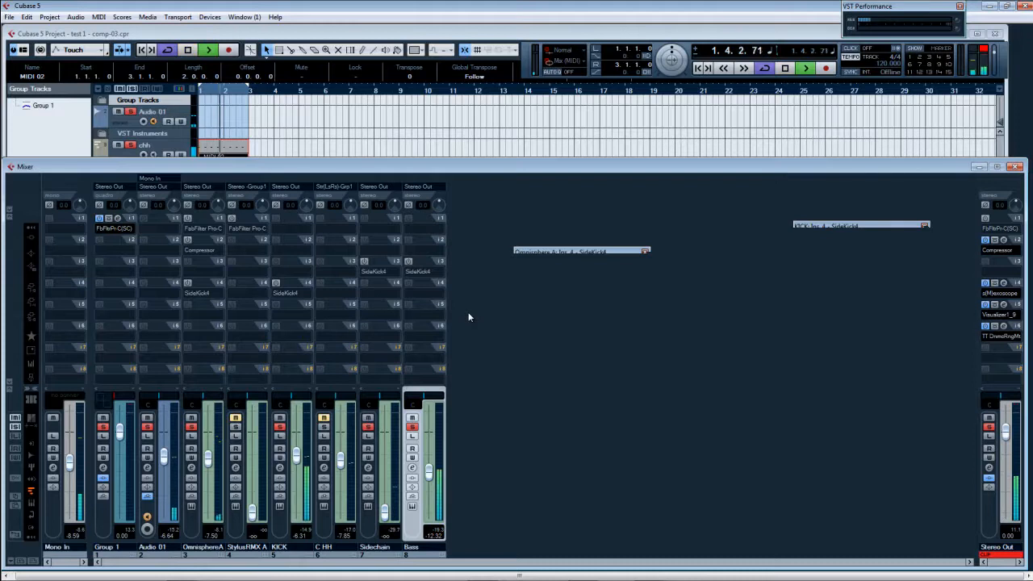
Take KICK and Omnisphere A out of solo and stop playback.
click(280, 428)
click(192, 428)
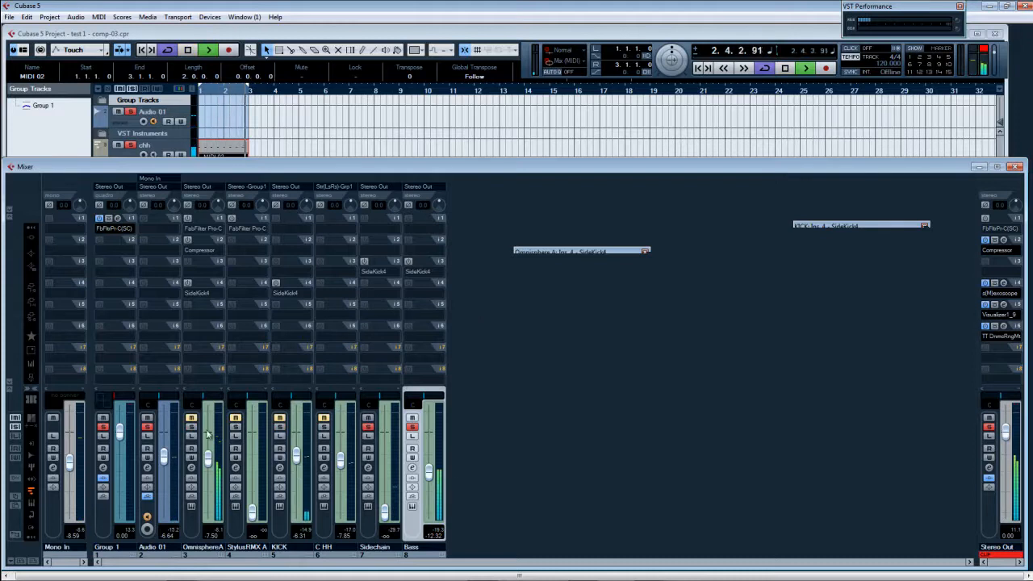
click(453, 481)
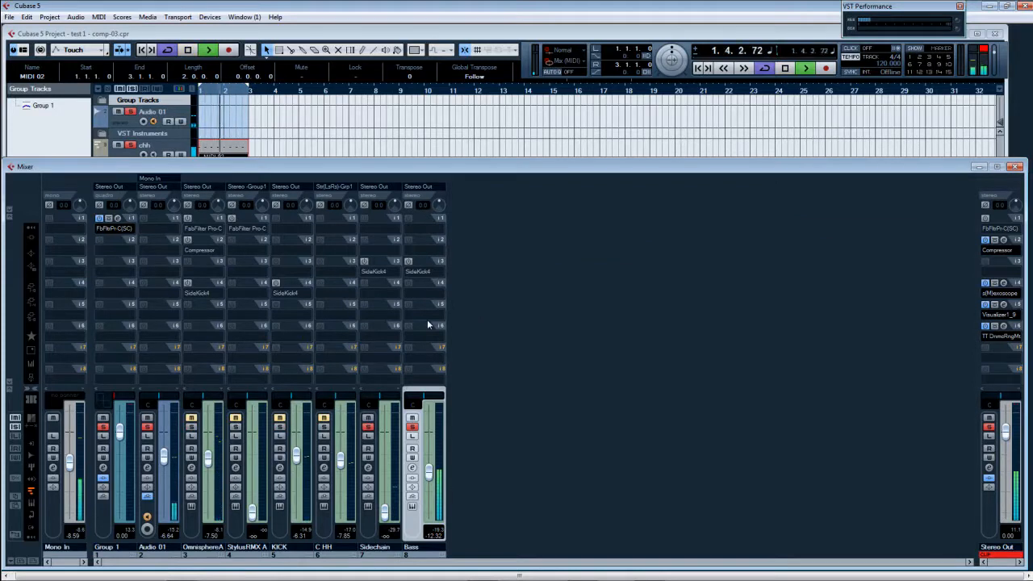
key(space)
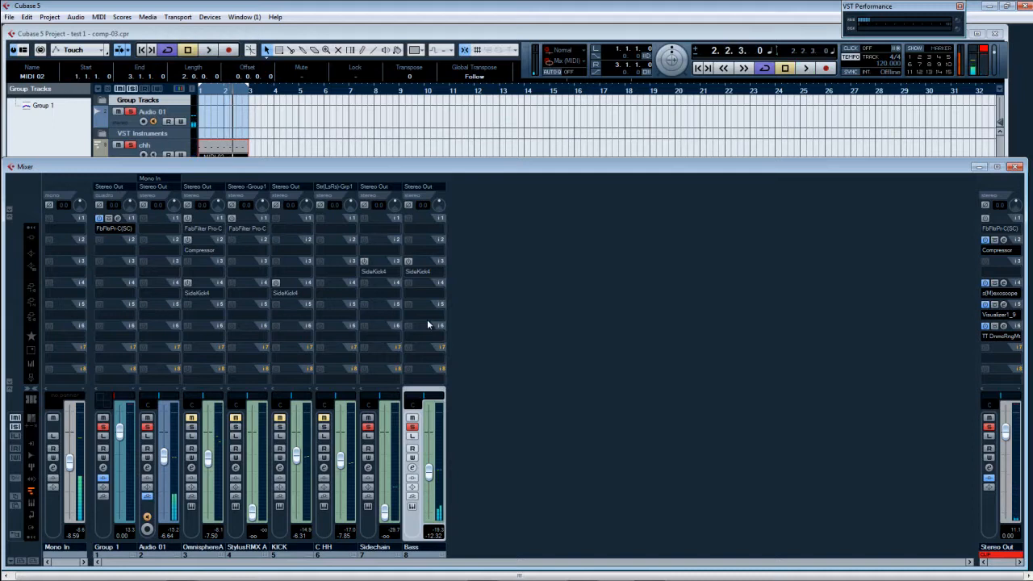
Select the Bass instrument track in the project window and return to the mixer.
click(269, 133)
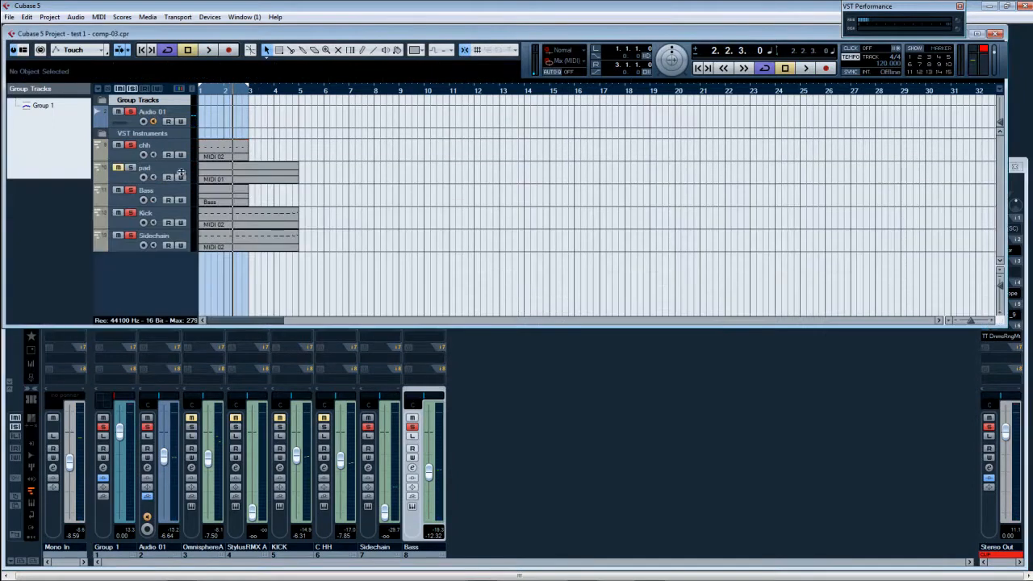
click(167, 194)
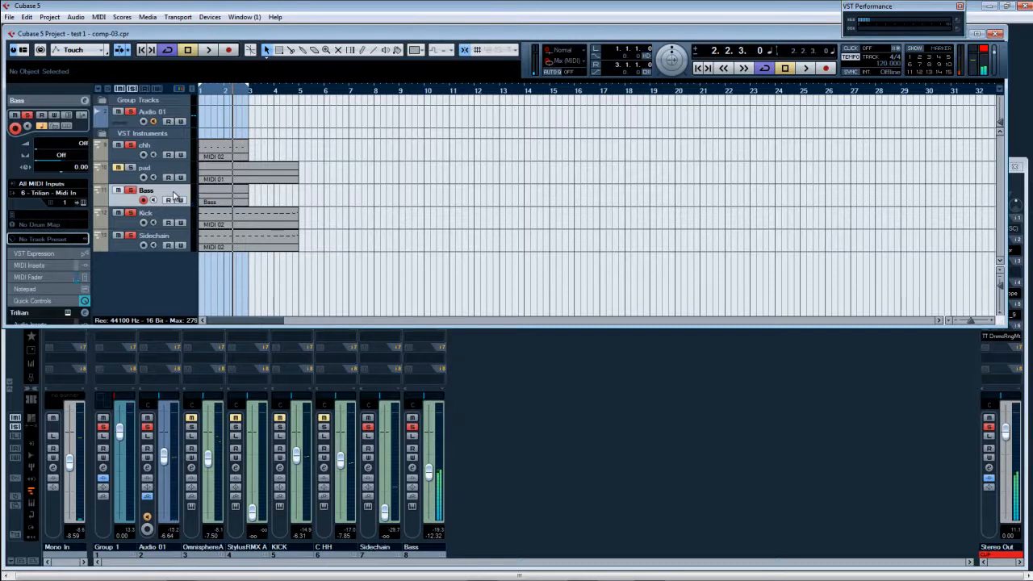
click(479, 396)
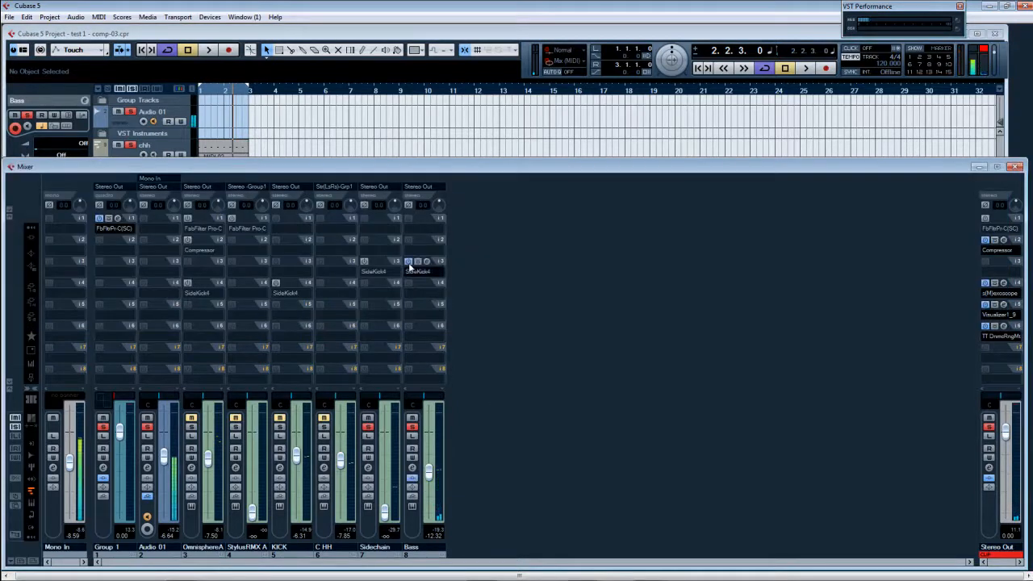
Show the SideKick4 settings on the Bass channel's third insert, and close the plug-in window again.
click(428, 262)
drag(519, 173, 606, 223)
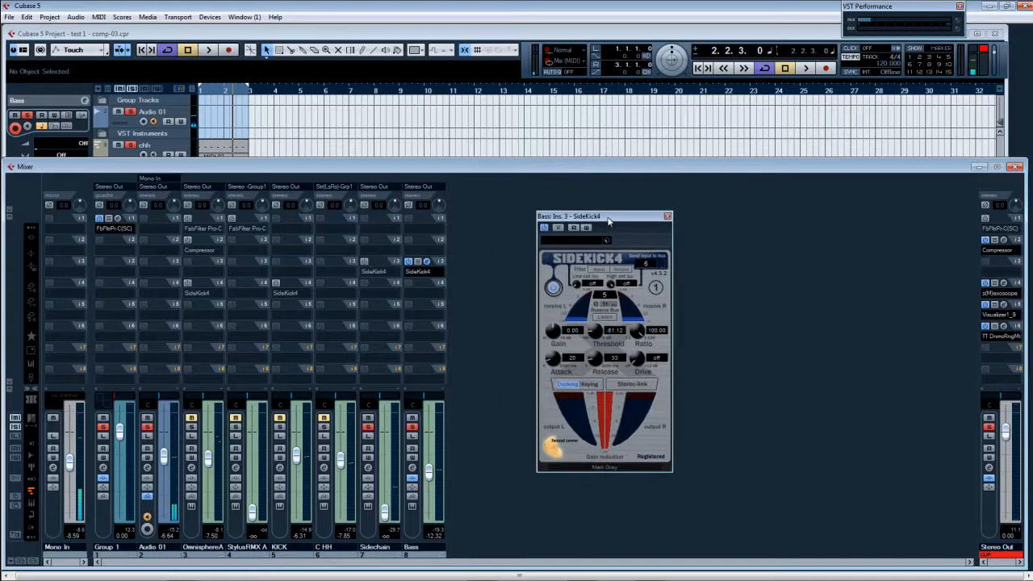
click(667, 217)
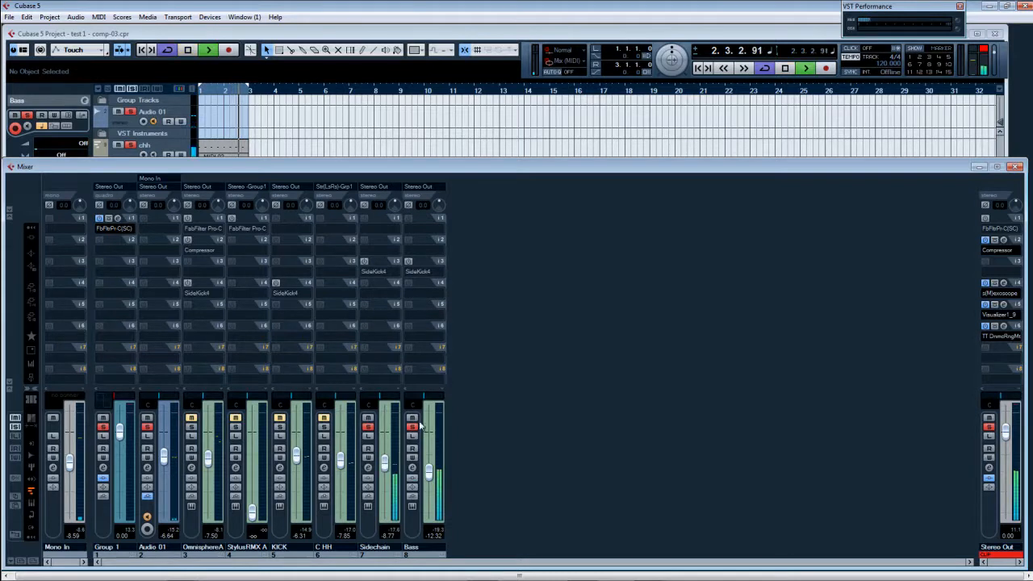
Raise the Sidechain fader to about -5.57 dB and open the Sidechain track's MIDI part in the Key Editor.
drag(390, 460, 388, 457)
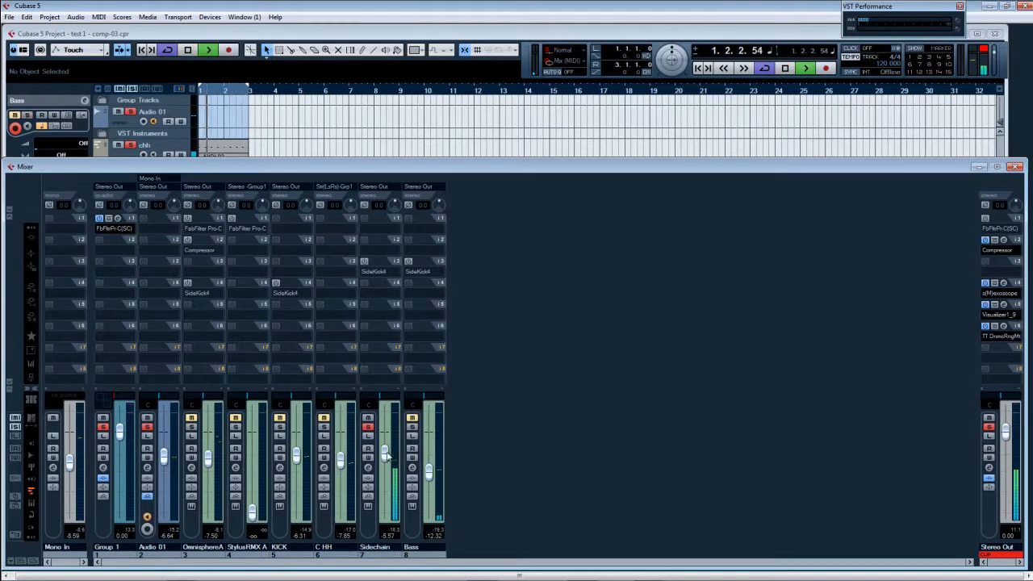
click(313, 149)
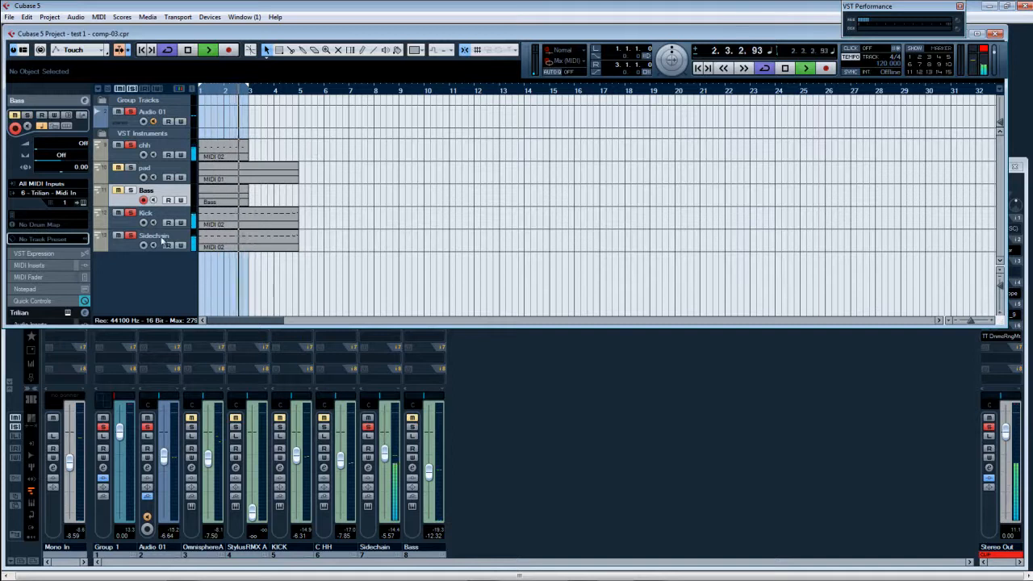
double_click(225, 243)
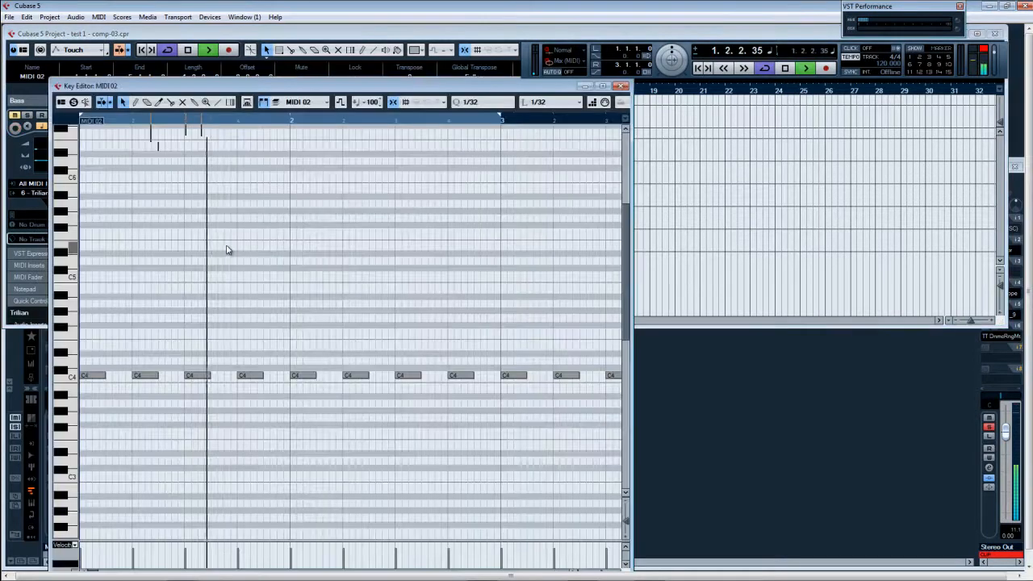
Transpose all notes of the Sidechain part down one octave, play it back, and close the Key Editor.
key(space)
click(71, 376)
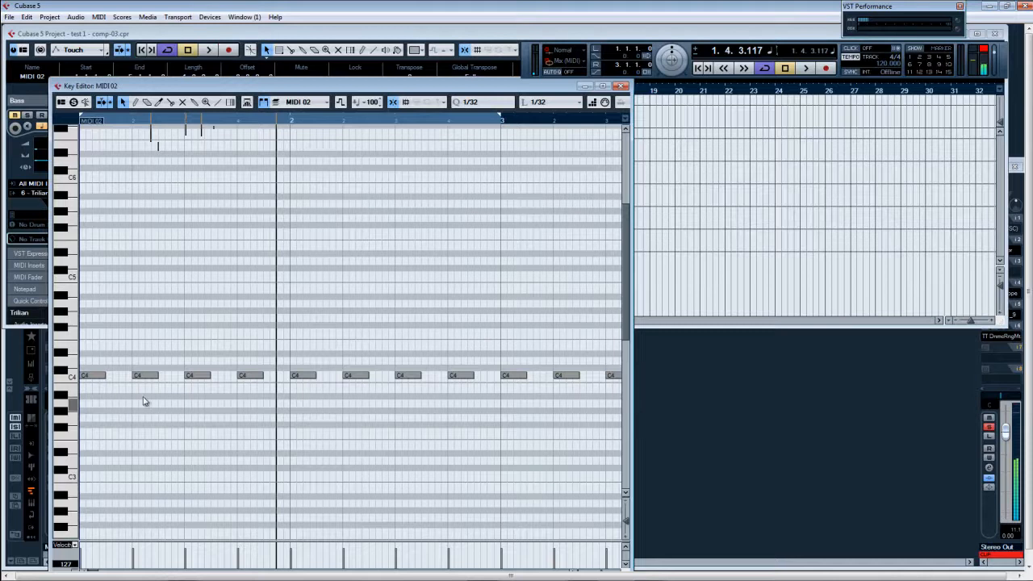
key(ctrl+a)
key(shift+Down)
key(space)
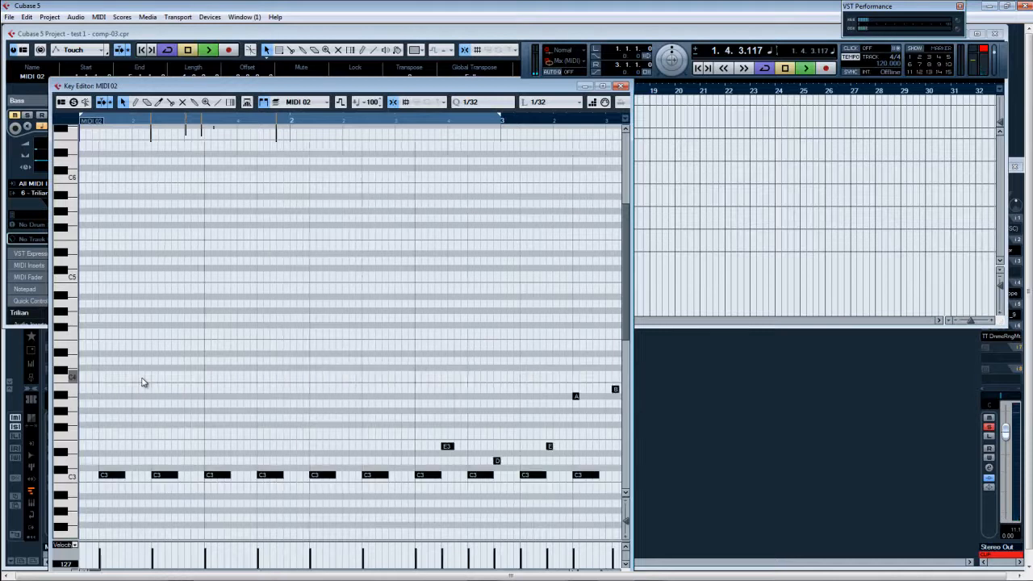
key(g)
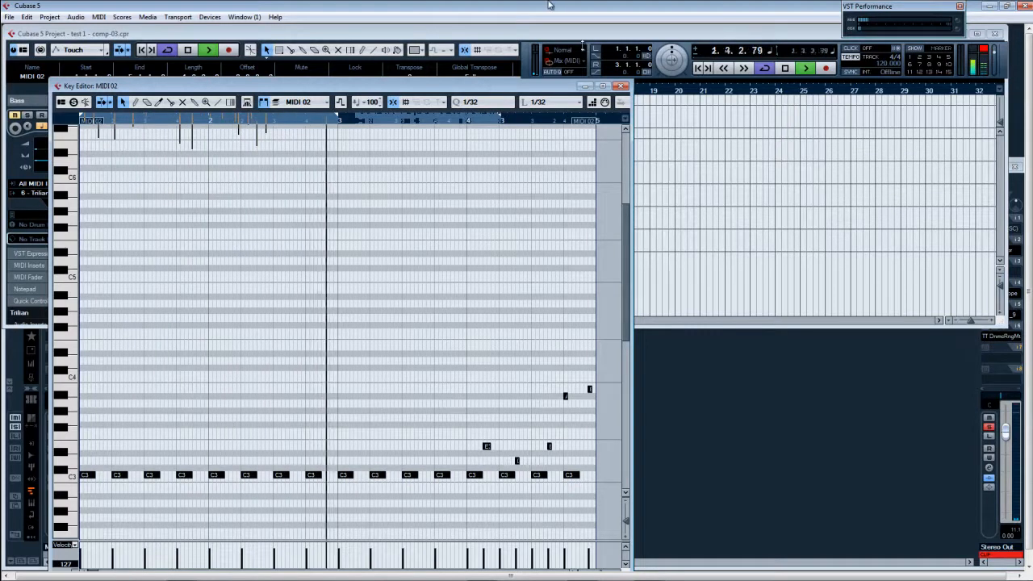
key(Return)
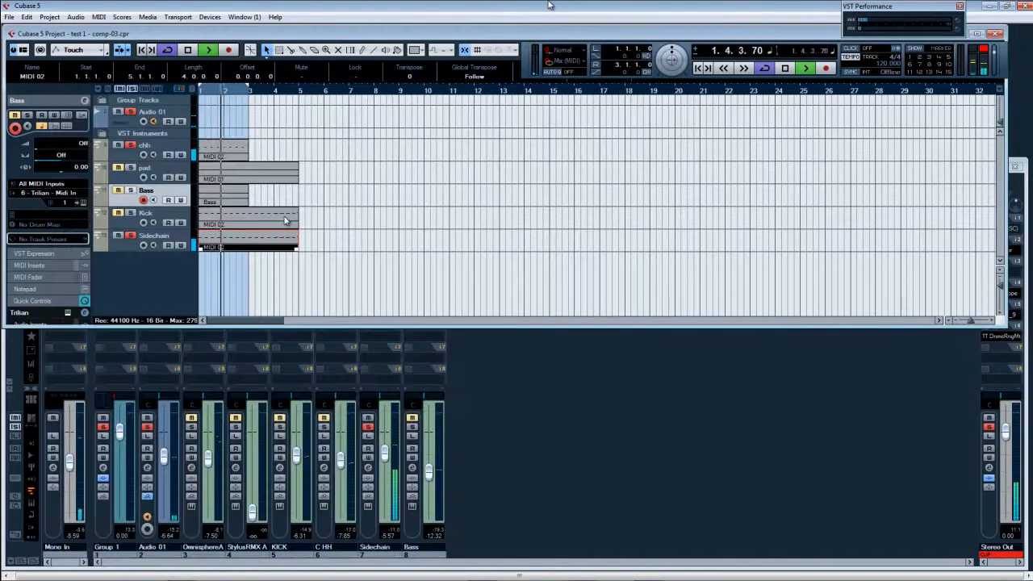
Set the loop range to the Sidechain part, bars 1 to 5, and duplicate the Bass part to fill it.
key(p)
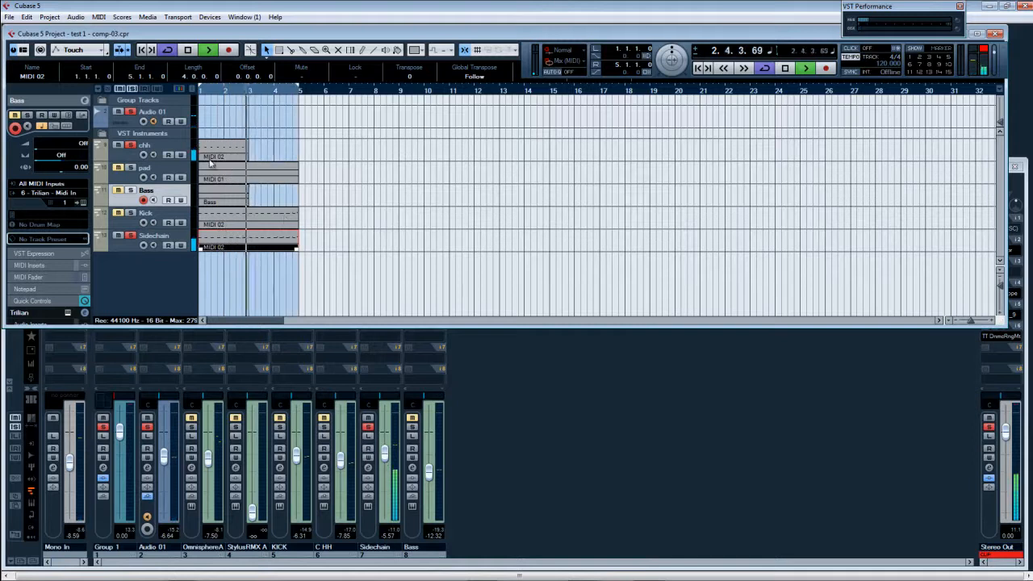
click(222, 202)
key(ctrl+d)
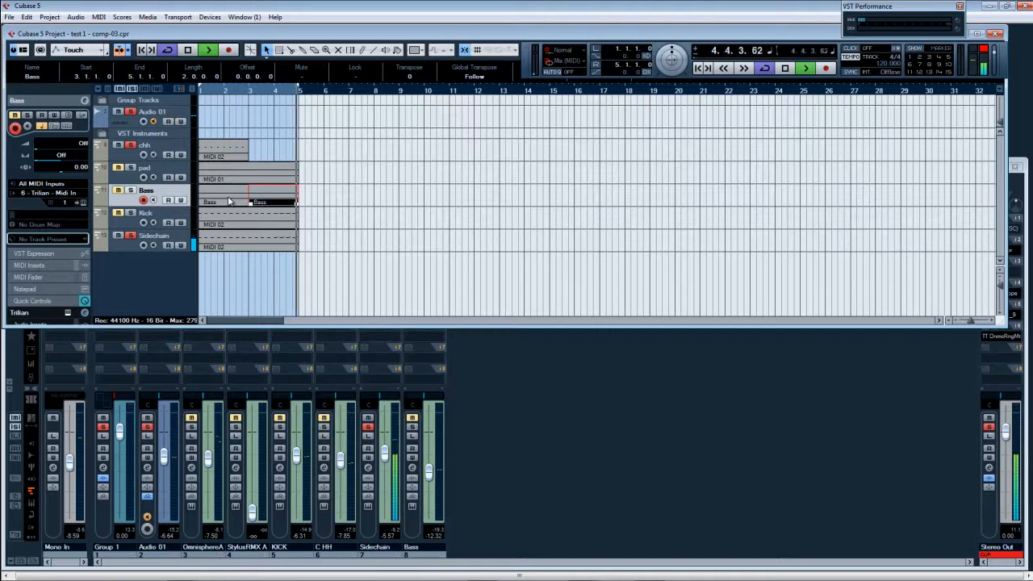
Place the SideKick4 windows of the Sidechain and Bass channels side by side, and raise the Bass fader to about -2.15 dB.
click(453, 395)
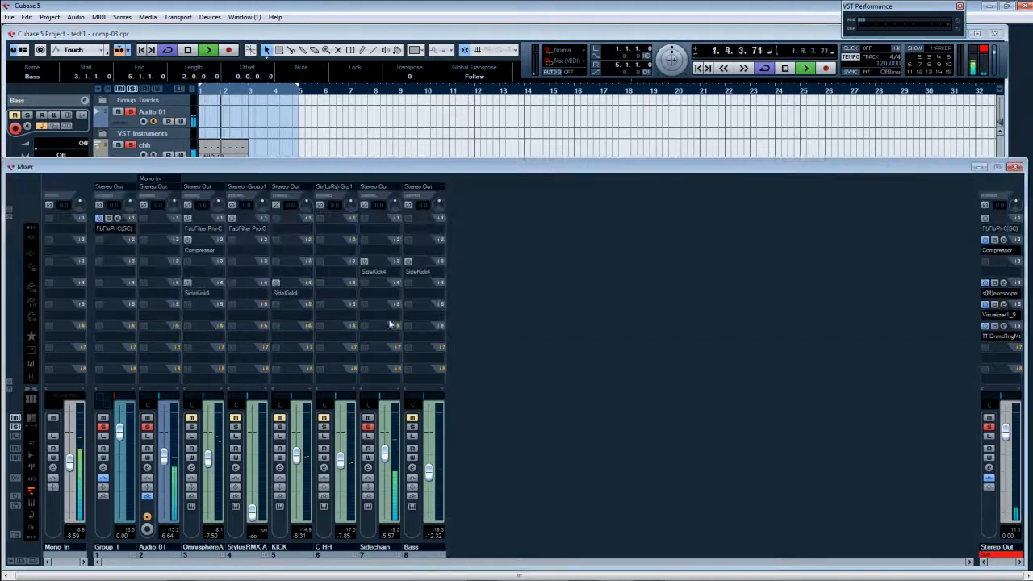
click(383, 265)
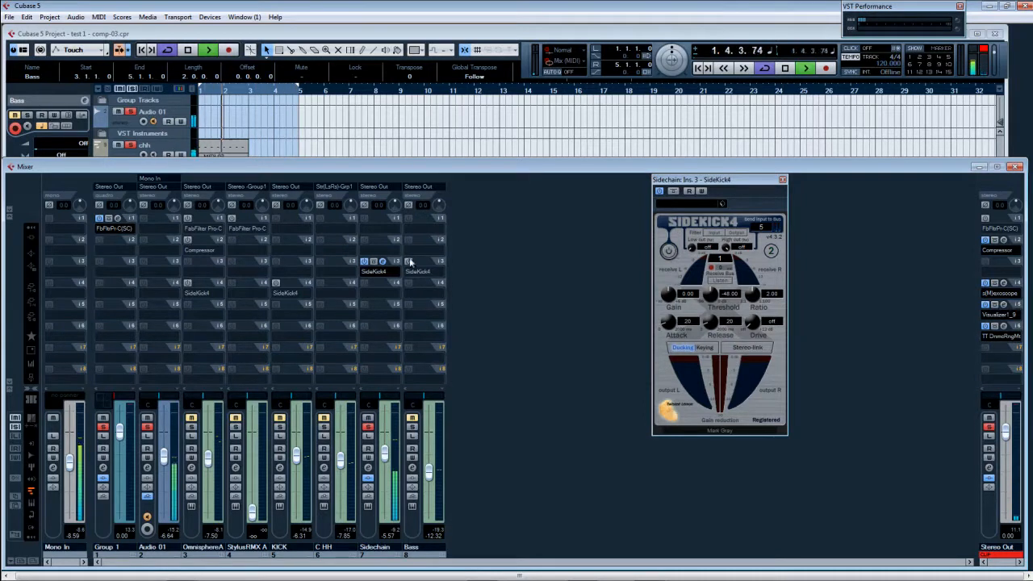
click(427, 263)
drag(581, 216, 540, 190)
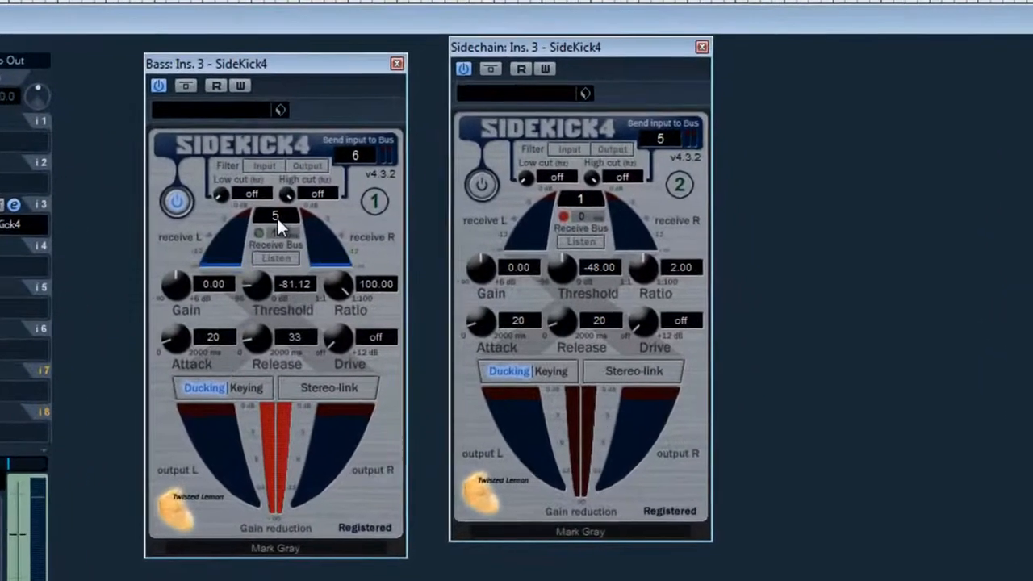
drag(15, 580, 15, 548)
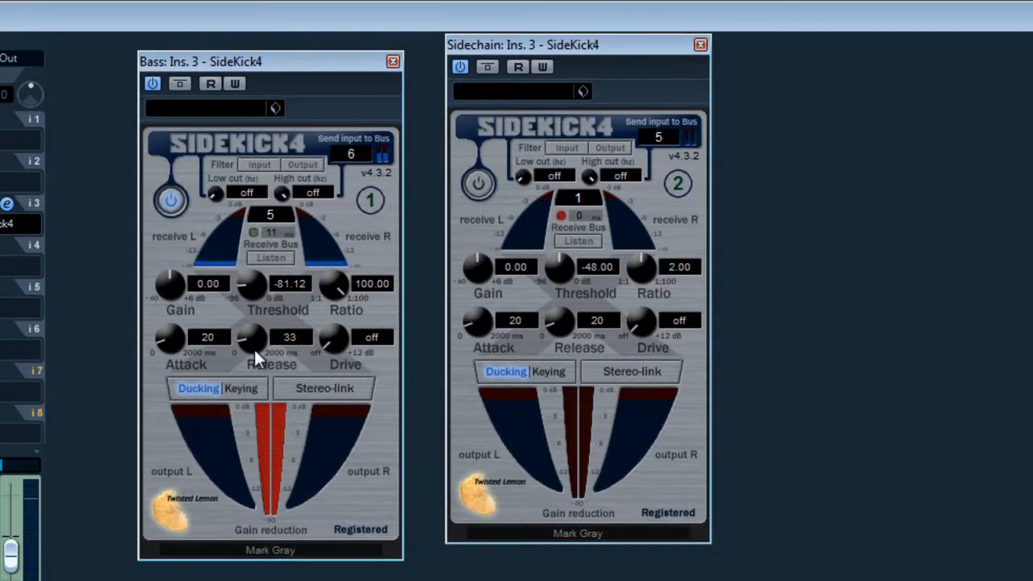
Switch the Bass channel's SideKick4 to Keying, with Drive at 4.08, Threshold at about -19.20 and Release at about 26 ms.
drag(344, 341, 336, 301)
click(247, 388)
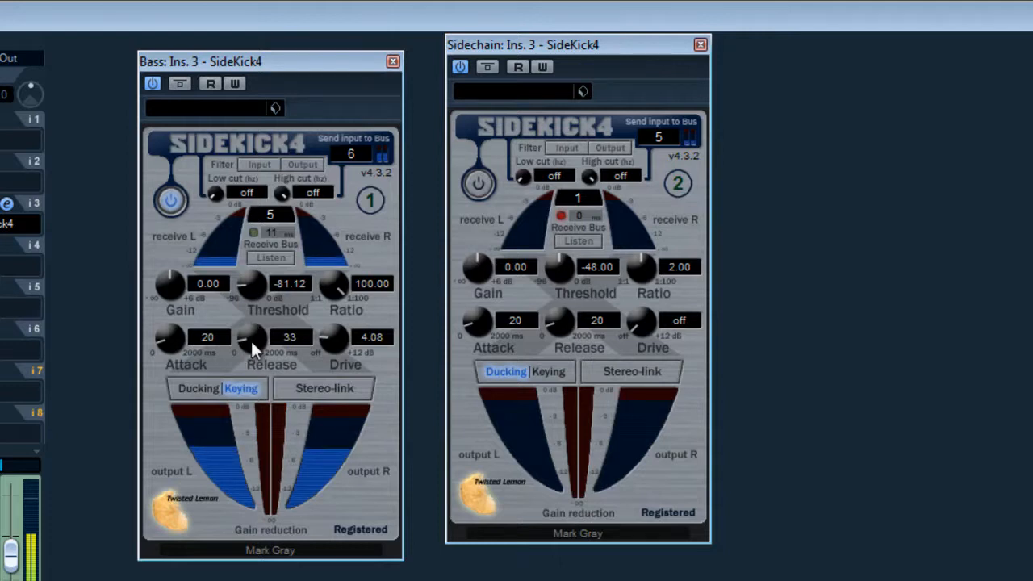
drag(248, 290, 253, 246)
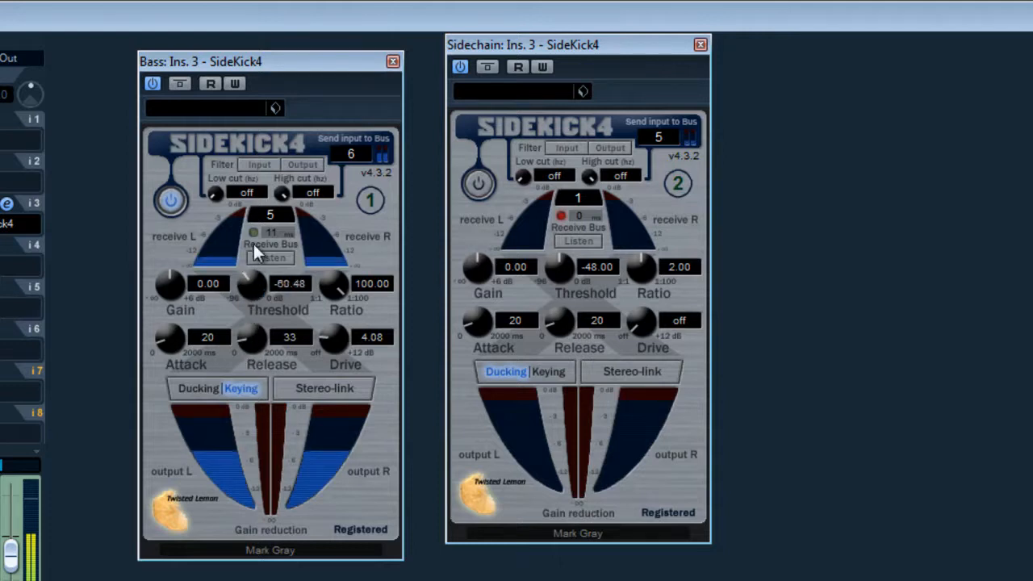
drag(250, 208, 251, 158)
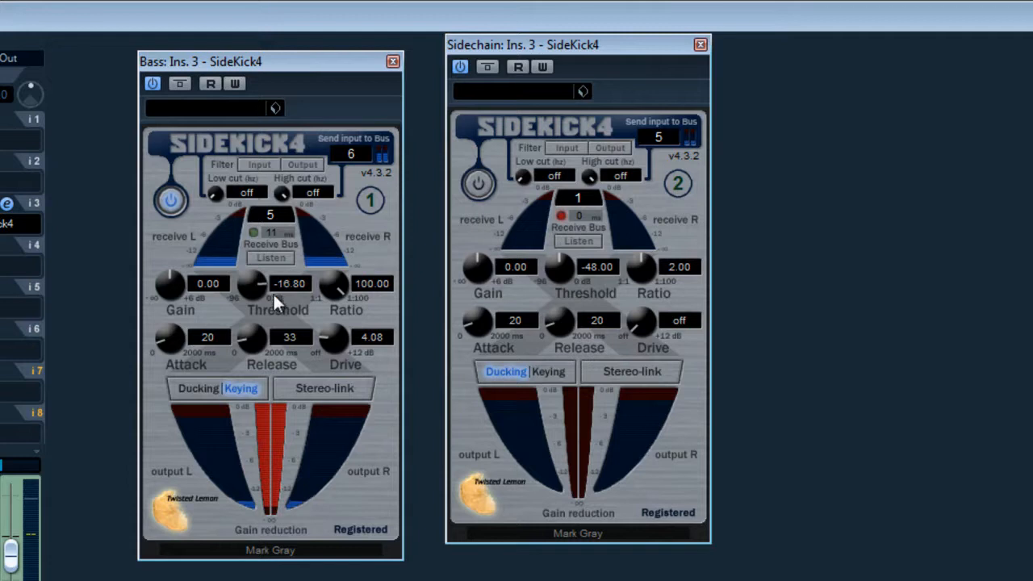
drag(249, 338, 262, 383)
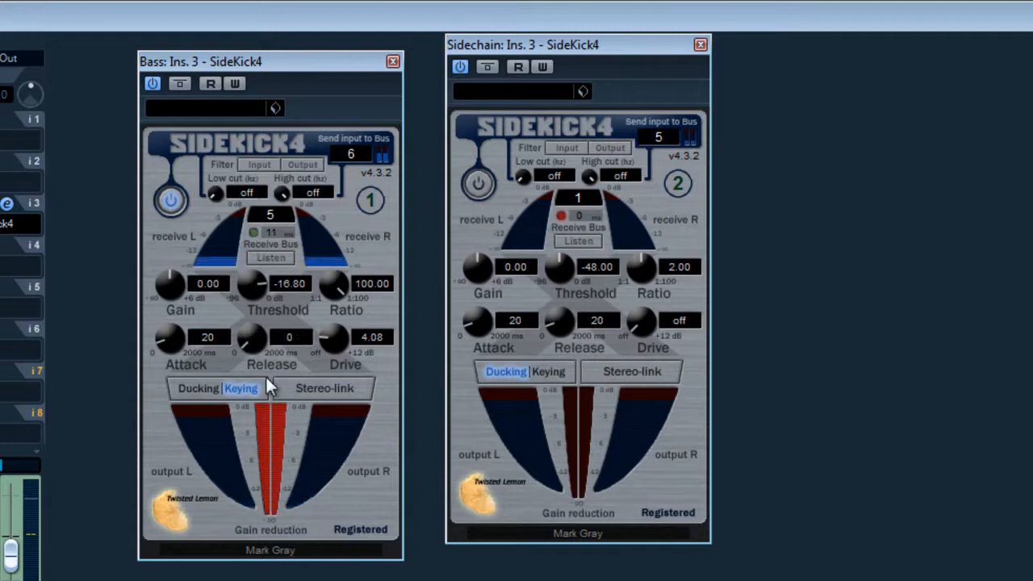
drag(252, 296, 252, 285)
drag(257, 321, 257, 316)
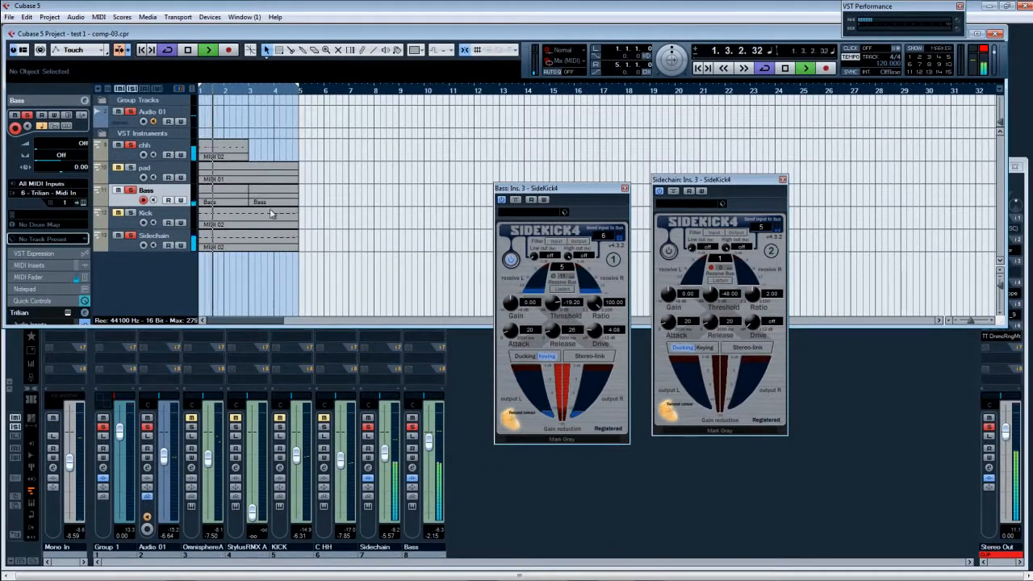
Open the Sidechain part in the Key Editor, move the Bass SideKick4 window clear of it, and play the loop through.
double_click(218, 243)
drag(587, 196, 899, 198)
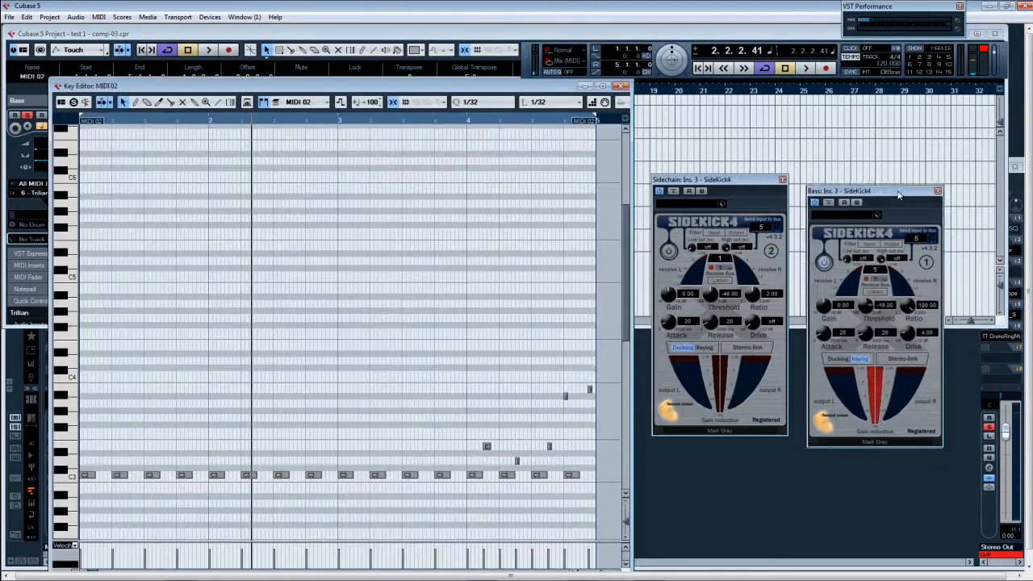
key(space)
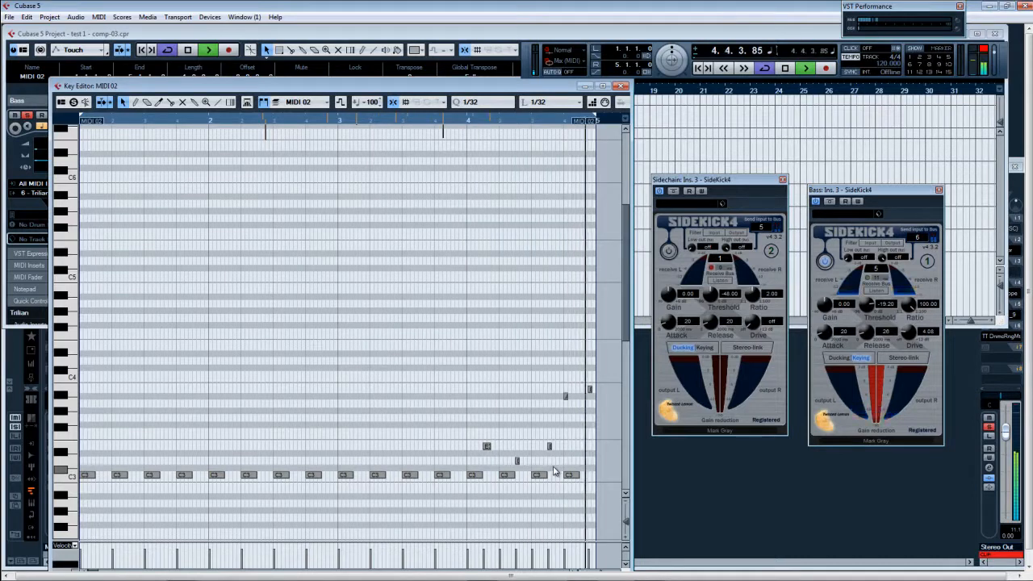
key(space)
Set both the length quantize and the quantize grid of the Key Editor to 1/16.
click(539, 101)
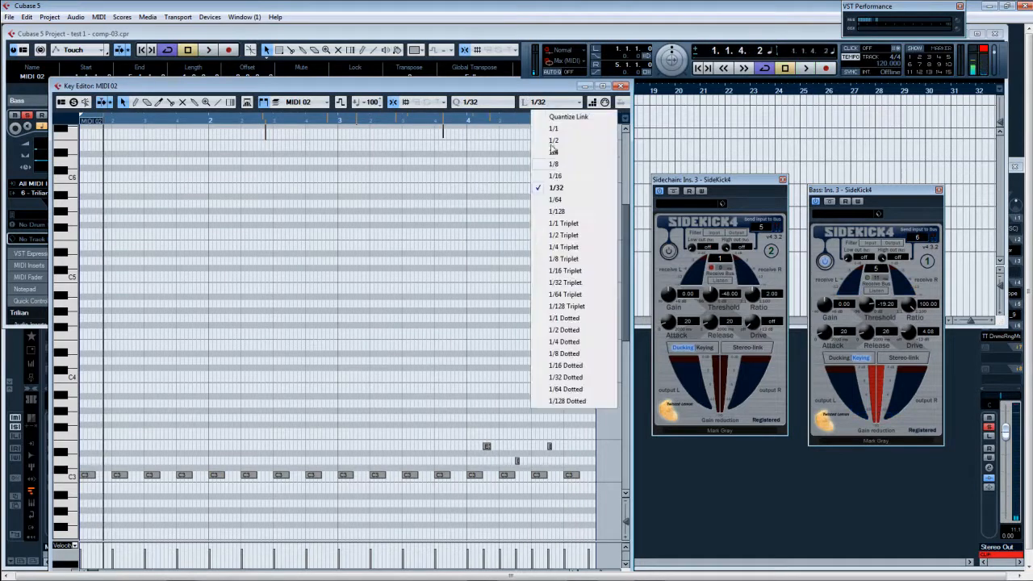
click(565, 175)
click(494, 101)
click(509, 178)
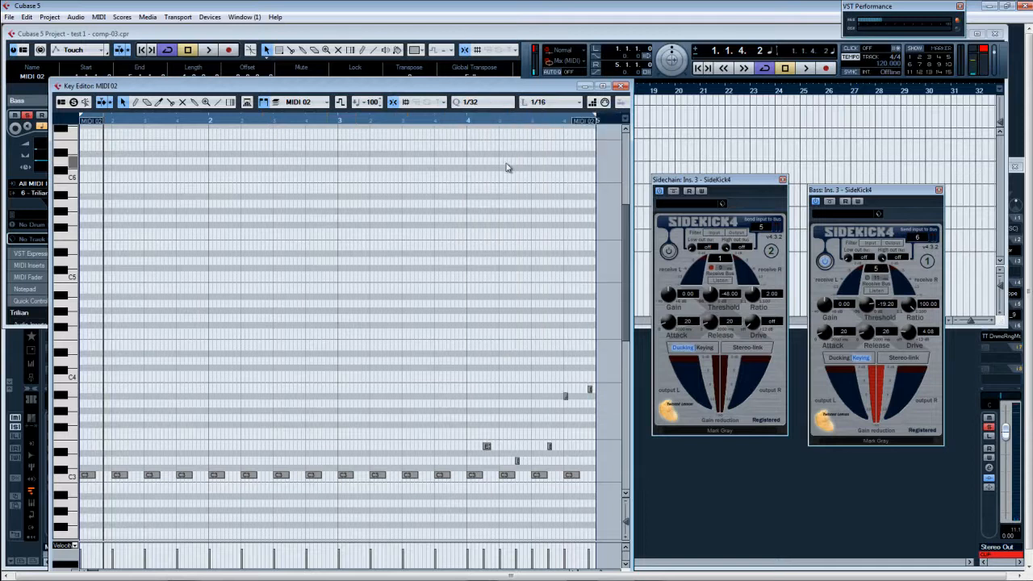
click(494, 102)
click(505, 171)
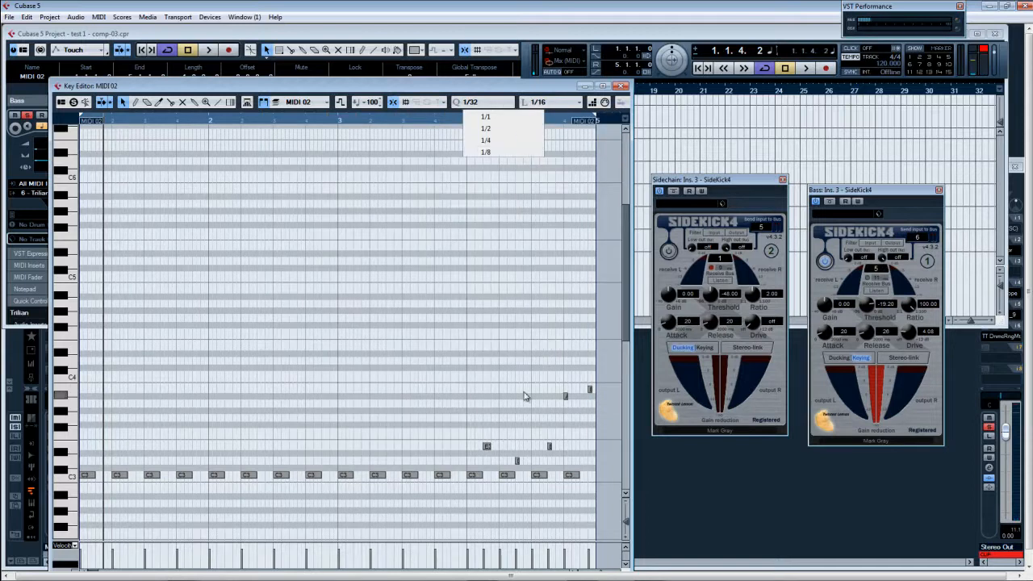
Delete all notes of the Sidechain part and draw a new syncopated pattern alternating mainly between C3 and E3 over bars 1 and 2.
key(ctrl+a)
key(Delete)
right_click(239, 346)
click(251, 346)
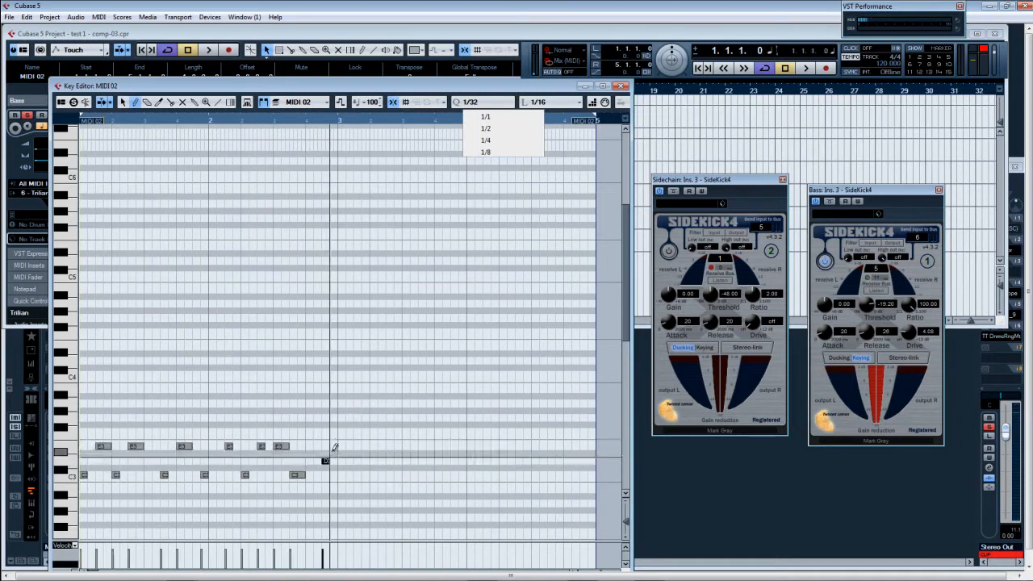
click(332, 447)
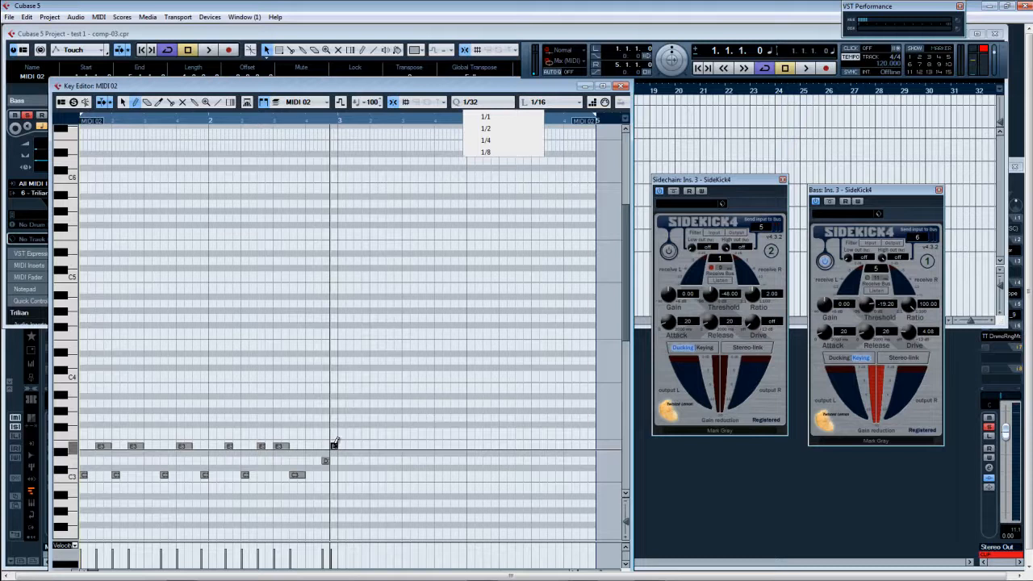
Play the new Sidechain pattern, duplicate all its notes into bars 3 and 4, and close the Key Editor.
key(space)
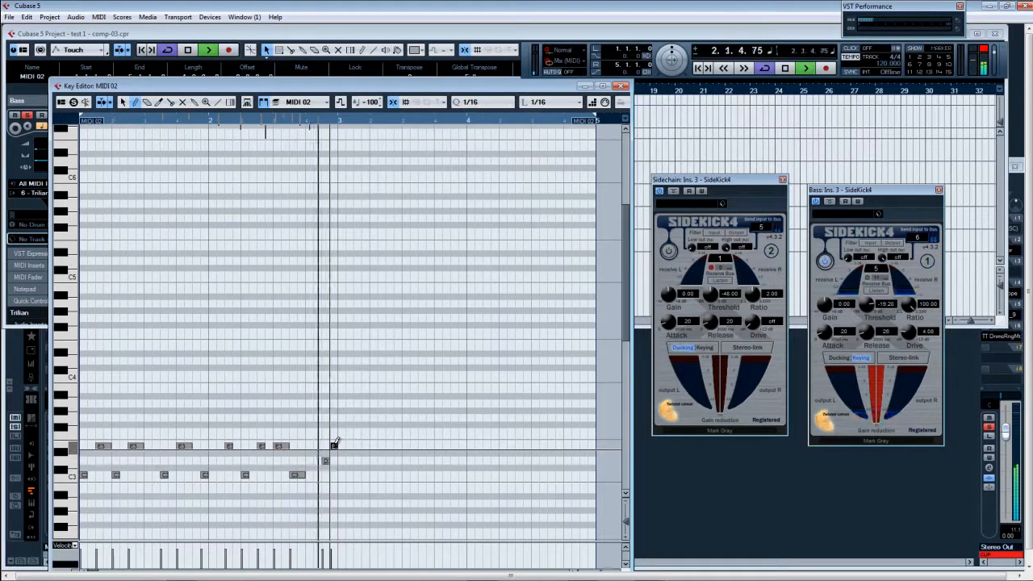
key(1)
key(ctrl+a)
key(ctrl+d)
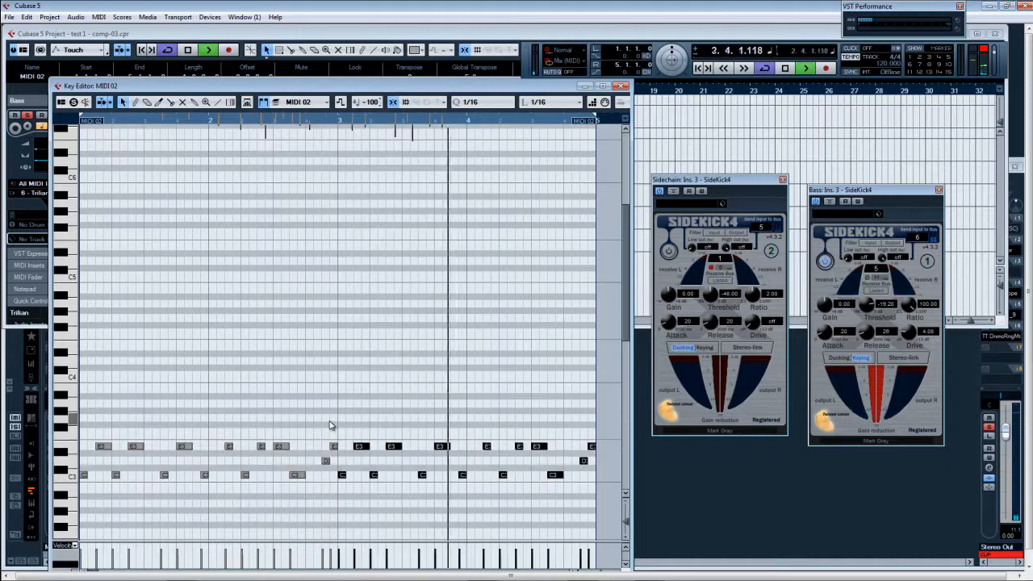
click(621, 87)
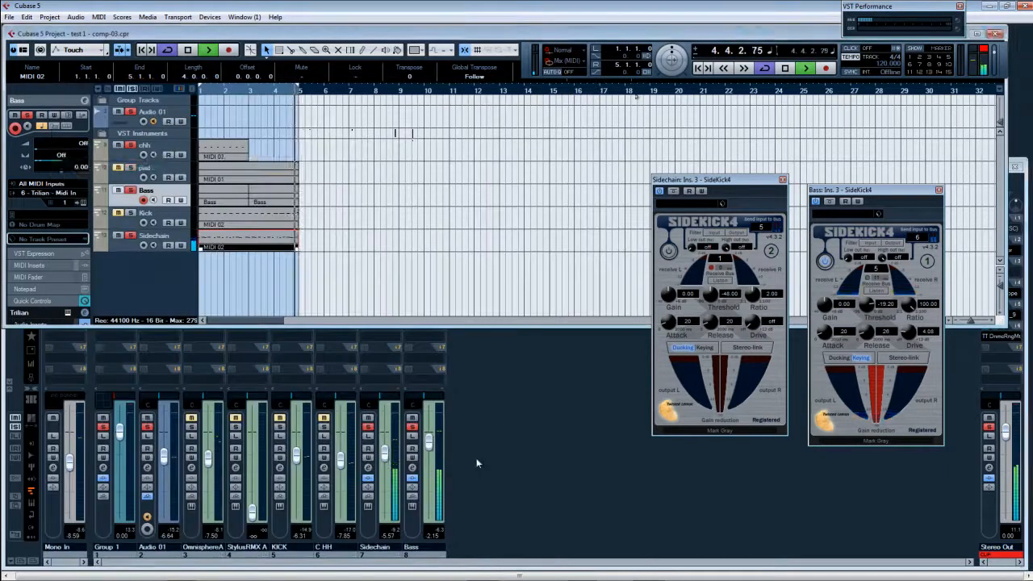
Stop playback, unmute the Omnisphere channel, and move the Bass channel's SideKick4 to Omnisphere's third insert.
click(494, 418)
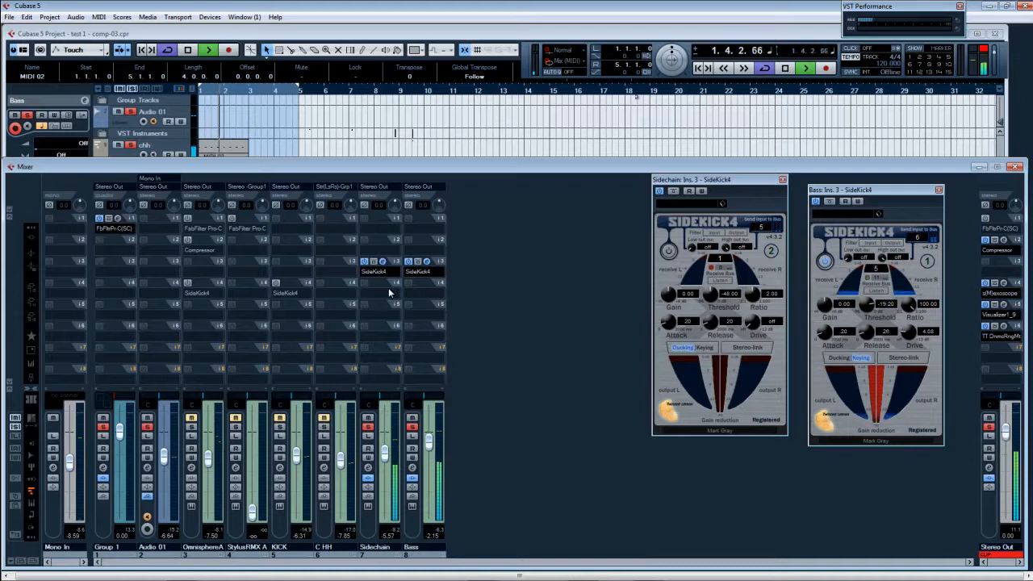
key(space)
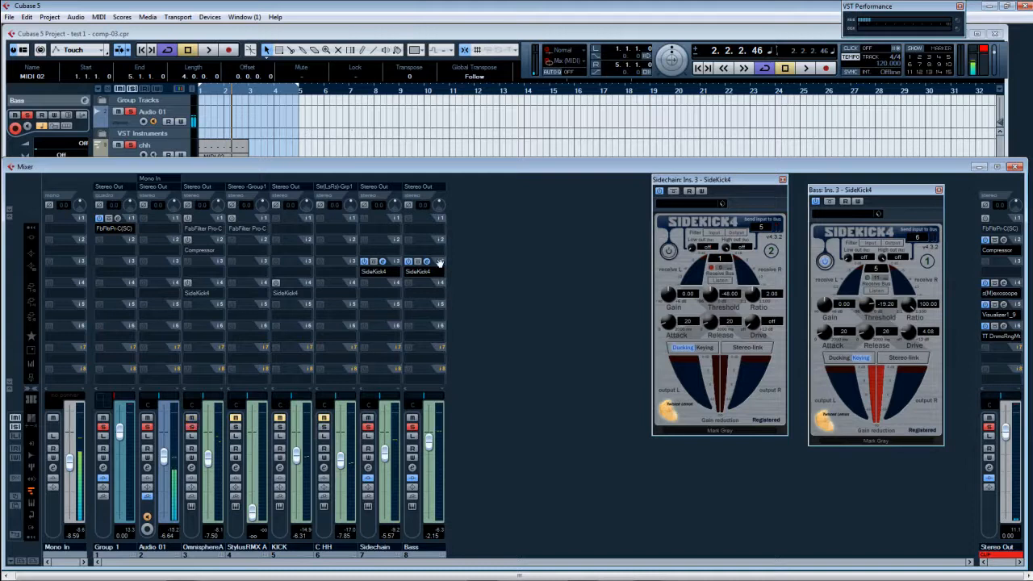
drag(224, 262, 220, 261)
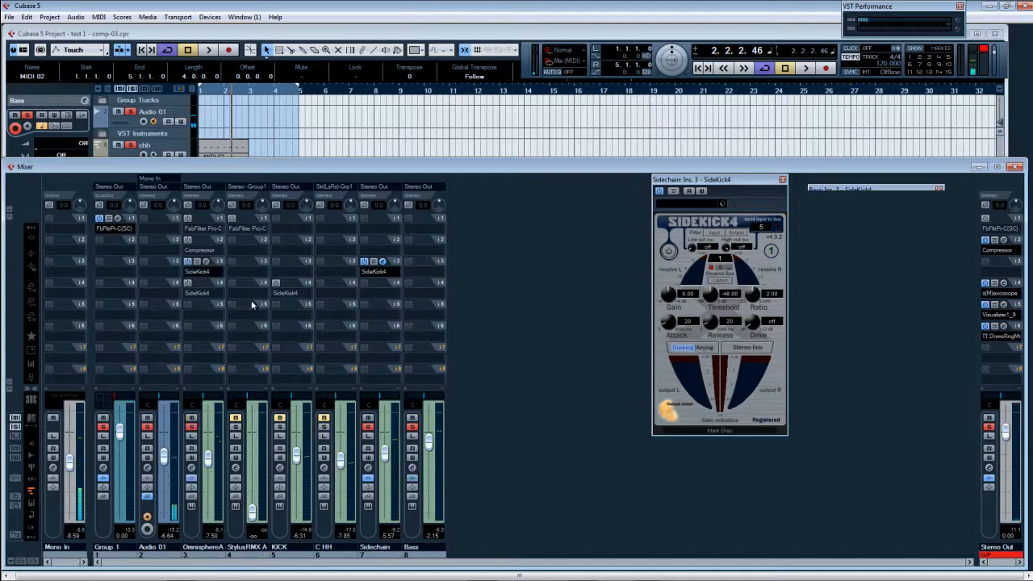
Pull the Bass fader fully down, play from the start with the Omnisphere fader raised to about -4.81 dB, and show Omnisphere's controls.
key(KP_Decimal)
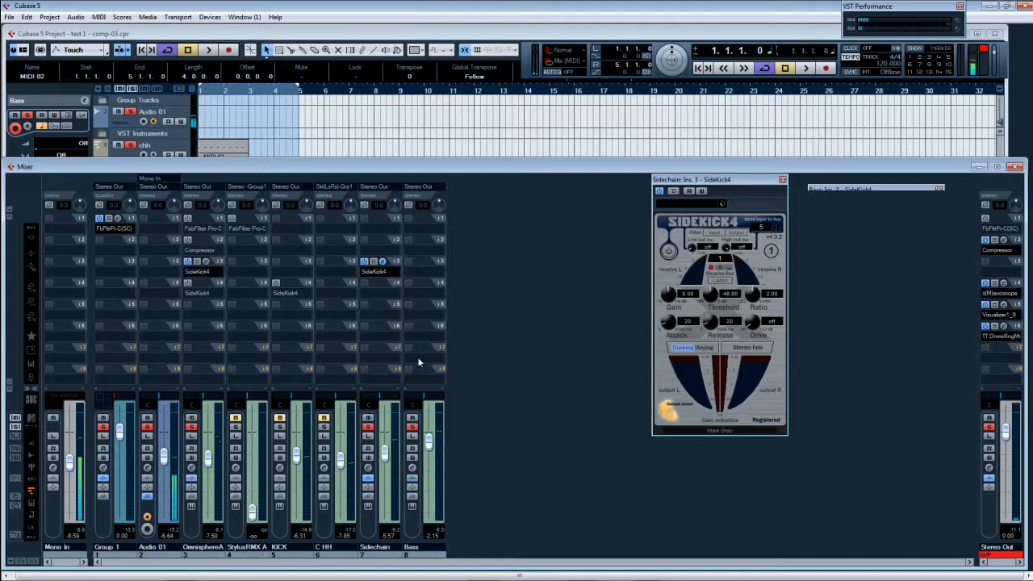
drag(429, 448, 428, 516)
key(space)
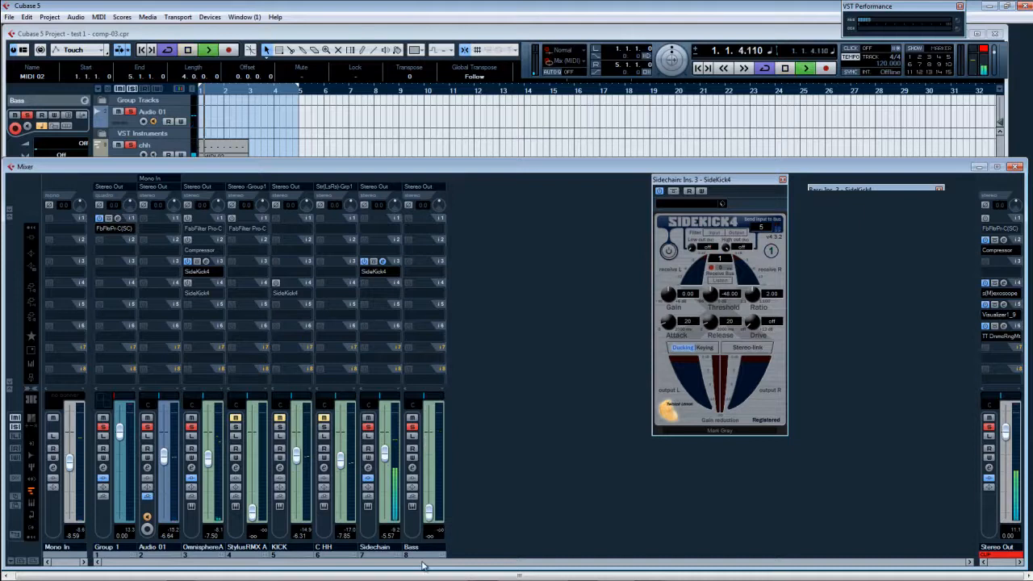
drag(208, 457, 208, 449)
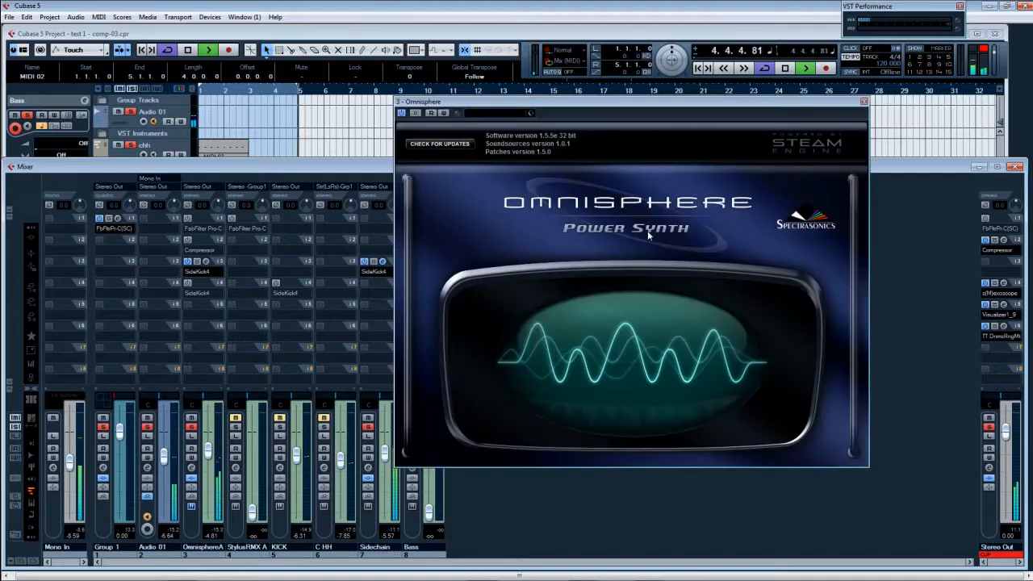
click(643, 226)
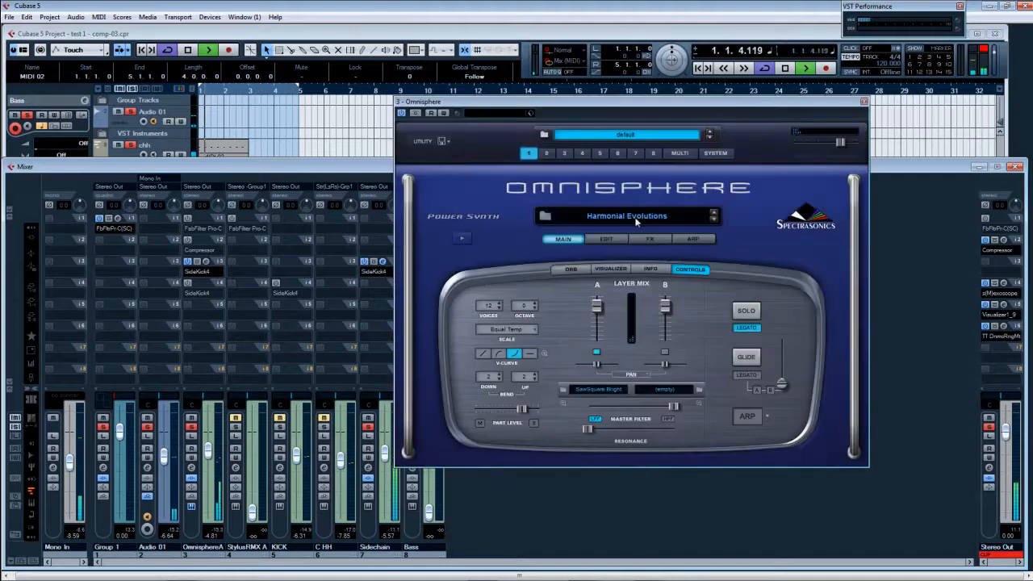
Unmute the C HH channel and route its output to Stereo Out.
click(324, 418)
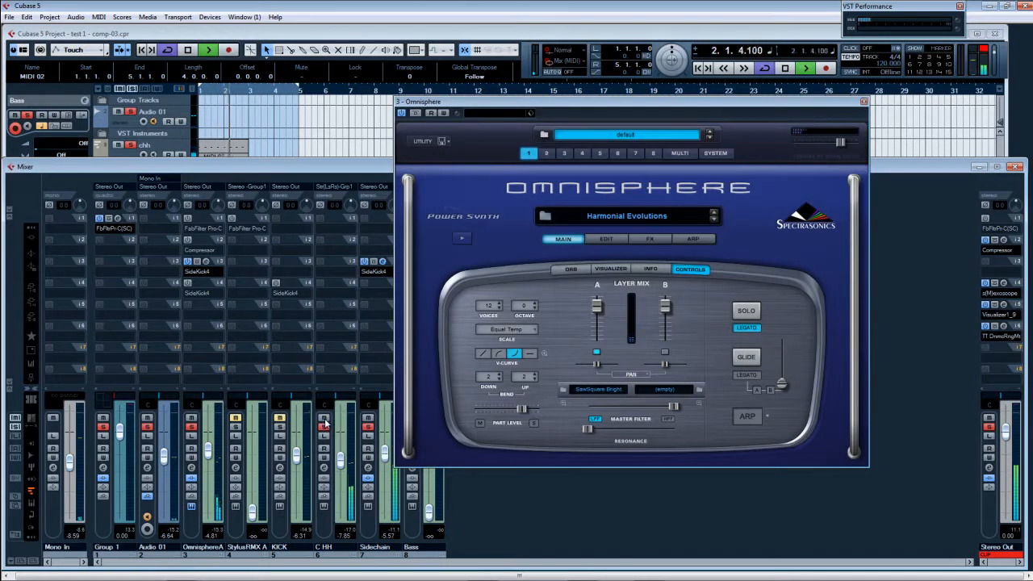
click(343, 188)
click(350, 216)
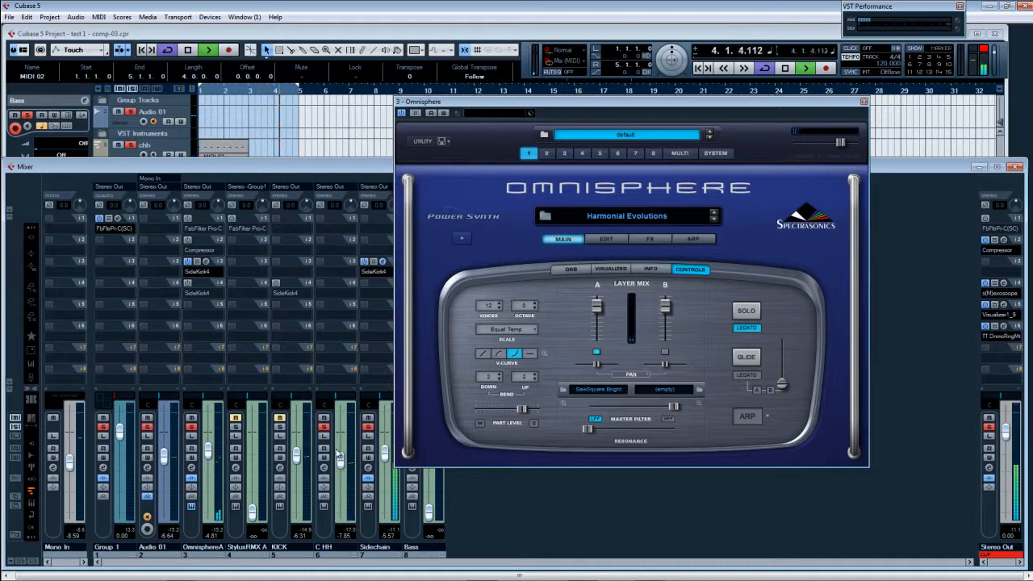
Draw extra C3 notes between the existing hits across bars 1 and 2 of the chh part, and close the Key Editor.
click(299, 149)
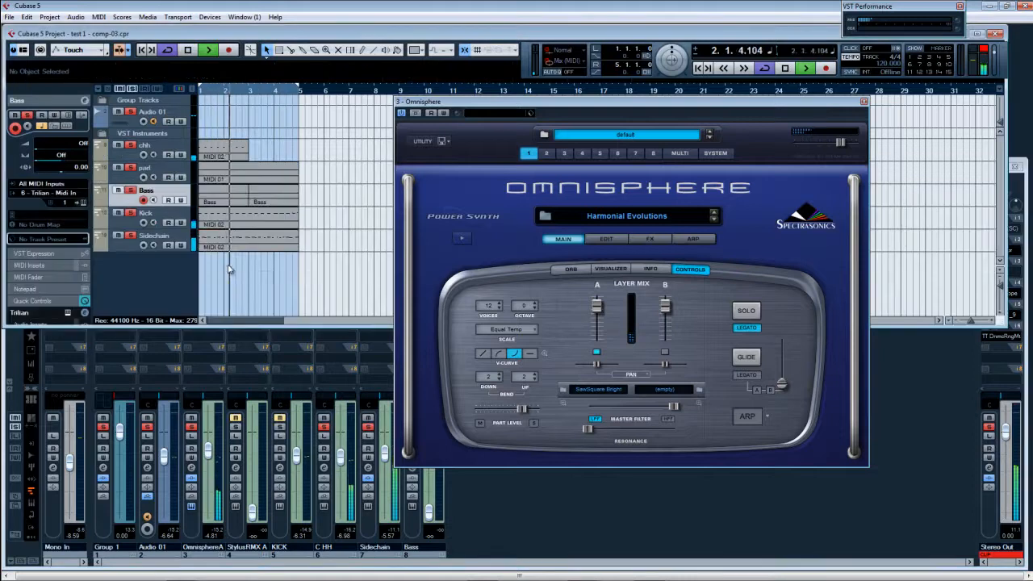
double_click(204, 200)
right_click(155, 307)
click(164, 308)
click(99, 332)
click(108, 332)
click(139, 332)
click(156, 332)
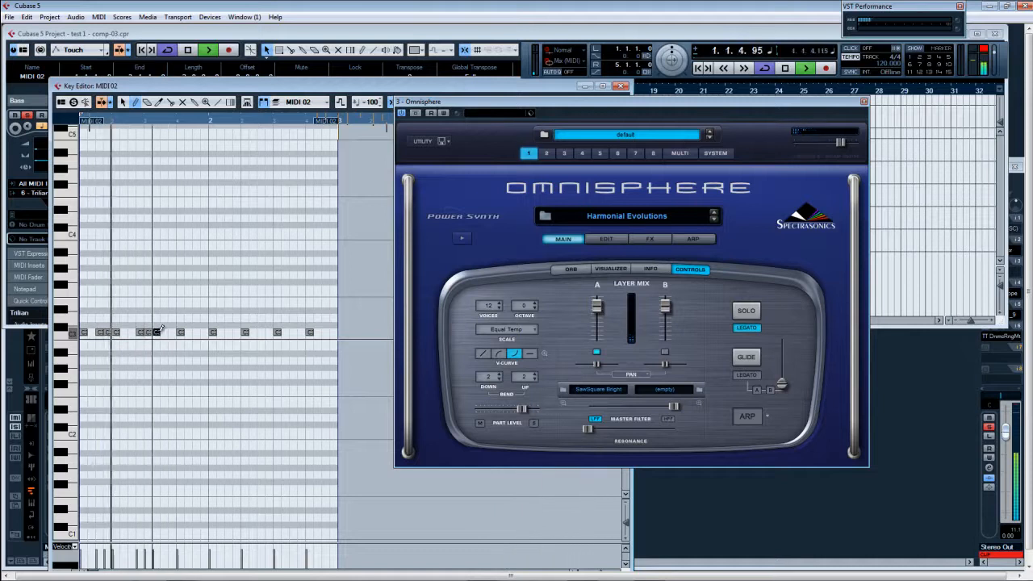
click(171, 332)
click(179, 331)
click(203, 332)
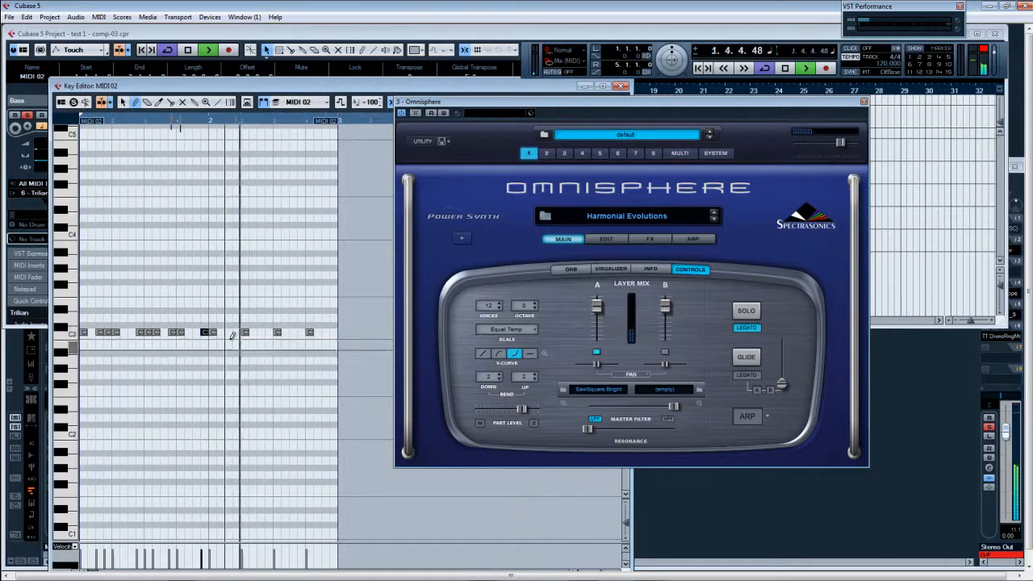
click(221, 332)
click(237, 331)
click(253, 331)
click(270, 331)
click(285, 331)
click(302, 332)
click(318, 332)
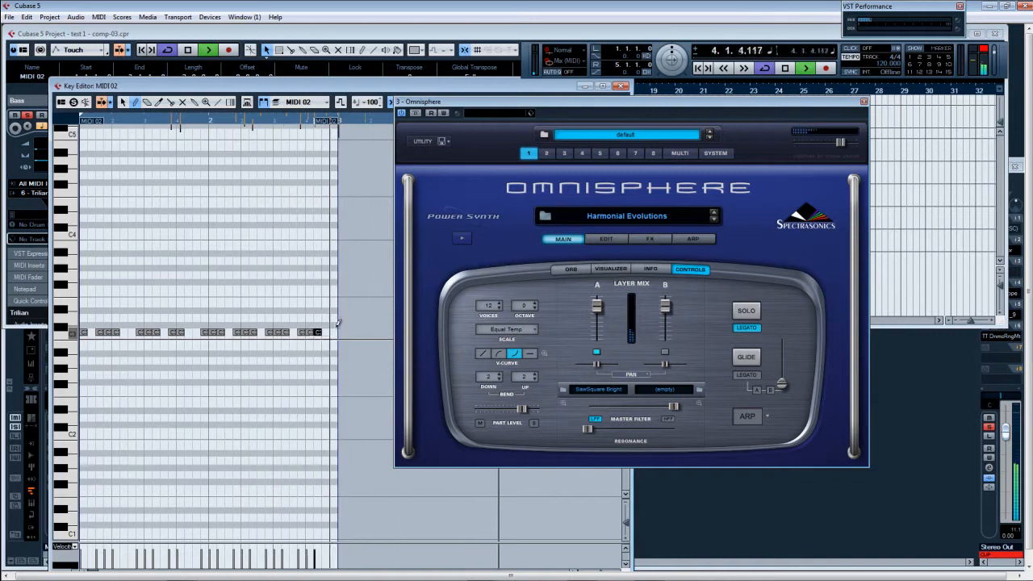
click(621, 85)
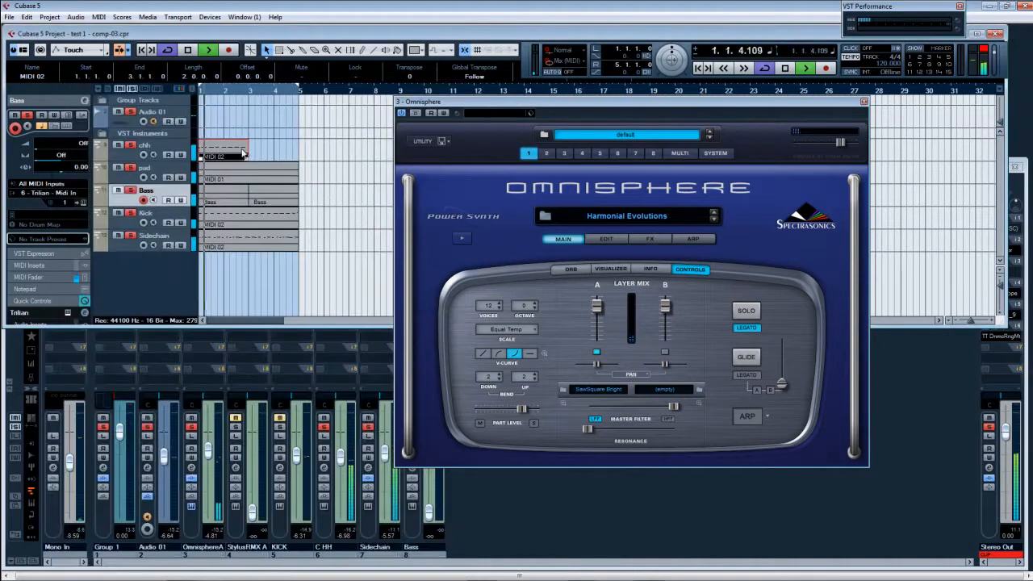
Copy the chh part to bar 3 to fill the loop, and unmute the KICK channel.
drag(239, 154, 289, 153)
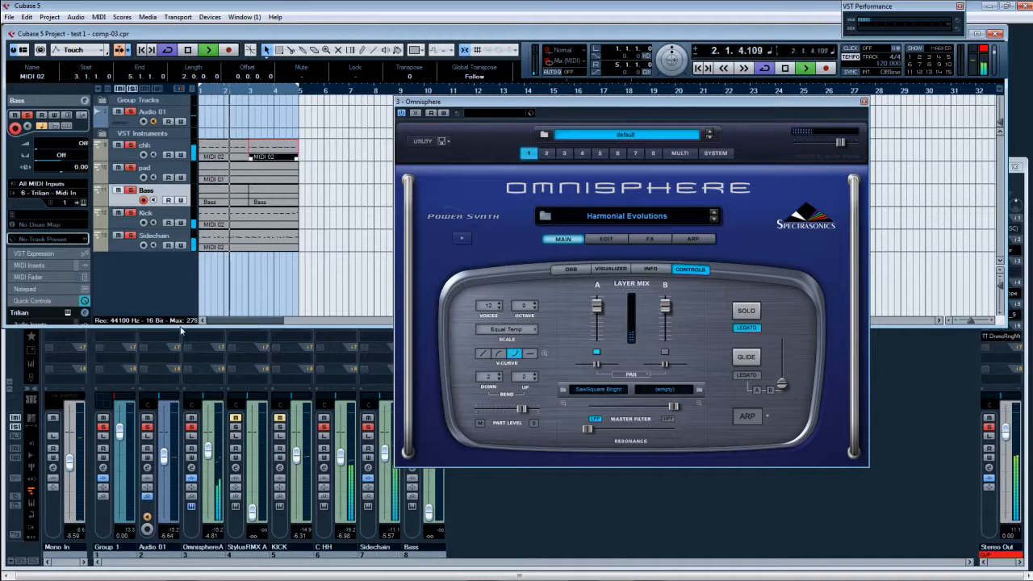
click(280, 420)
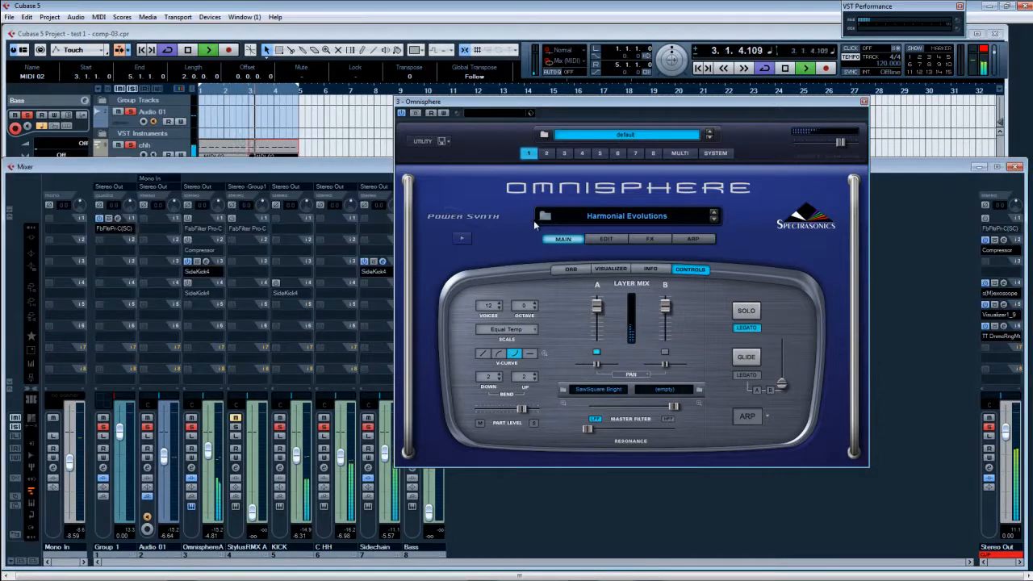
Load the Synth Mono, Aggressive Synths patch Fury in Japan in Omnisphere, lower the Omnisphere fader to about -6.64 dB, and stop playback.
drag(574, 107, 640, 146)
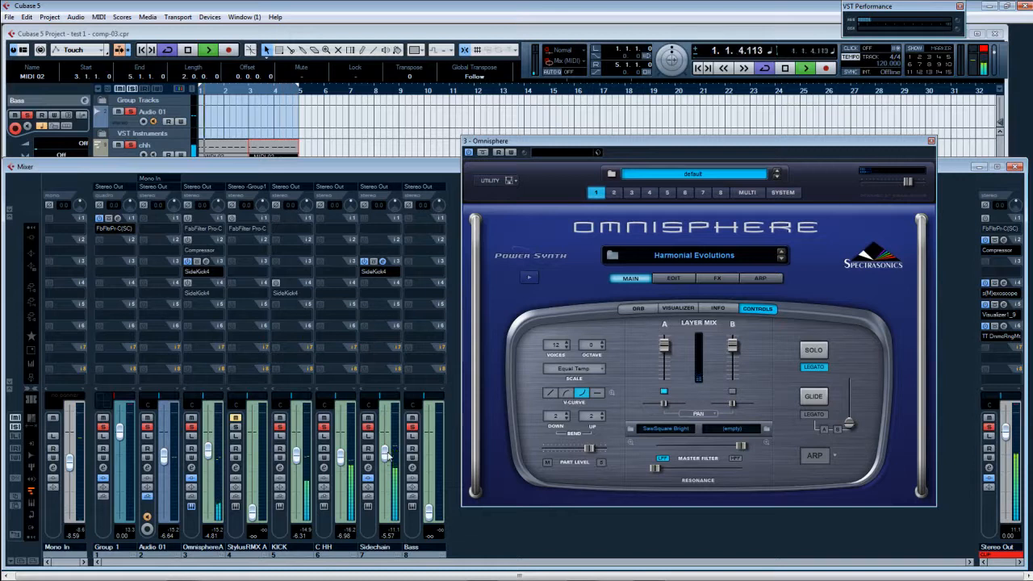
click(698, 257)
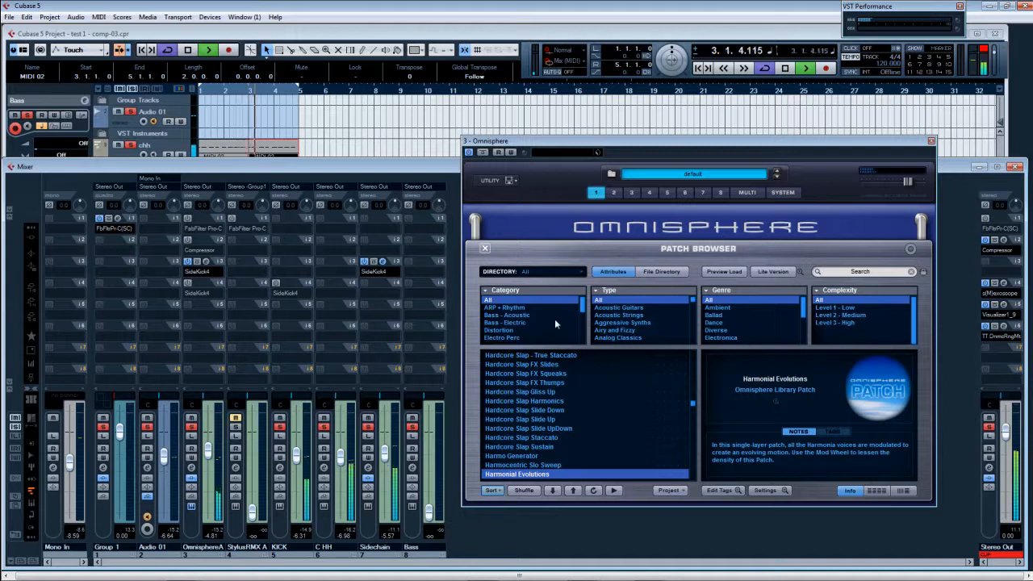
drag(582, 312, 579, 342)
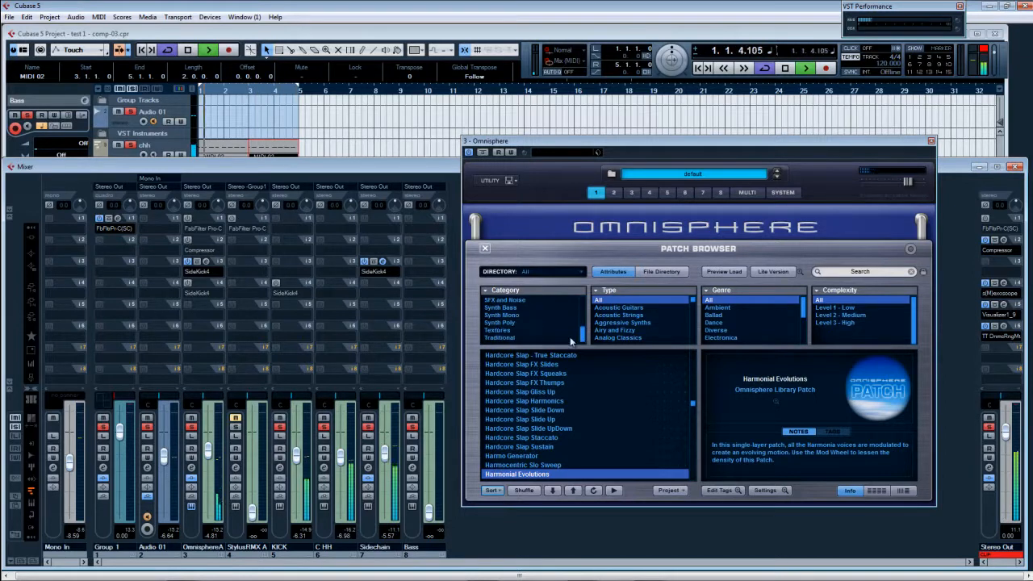
click(502, 314)
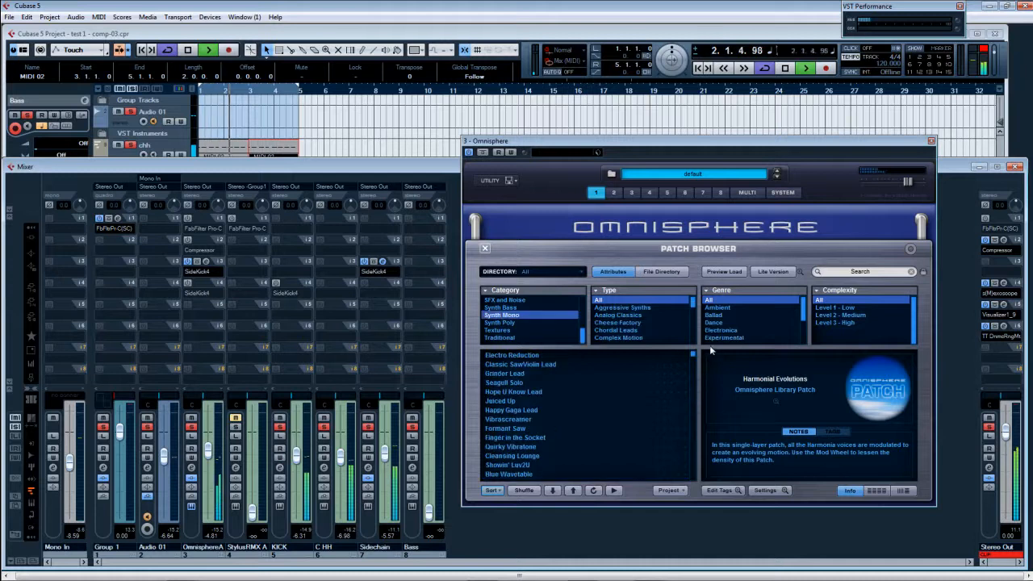
click(621, 308)
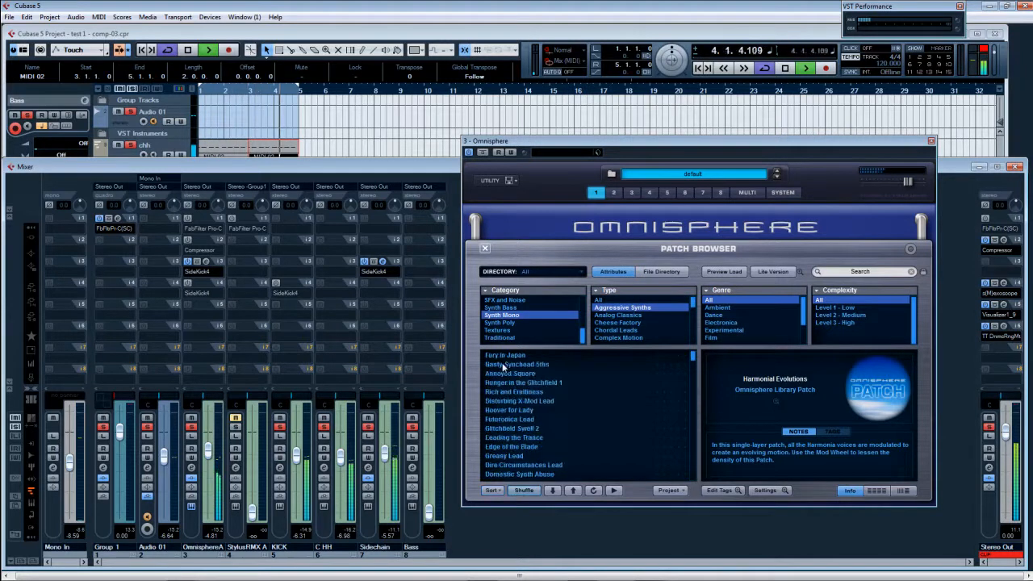
click(504, 357)
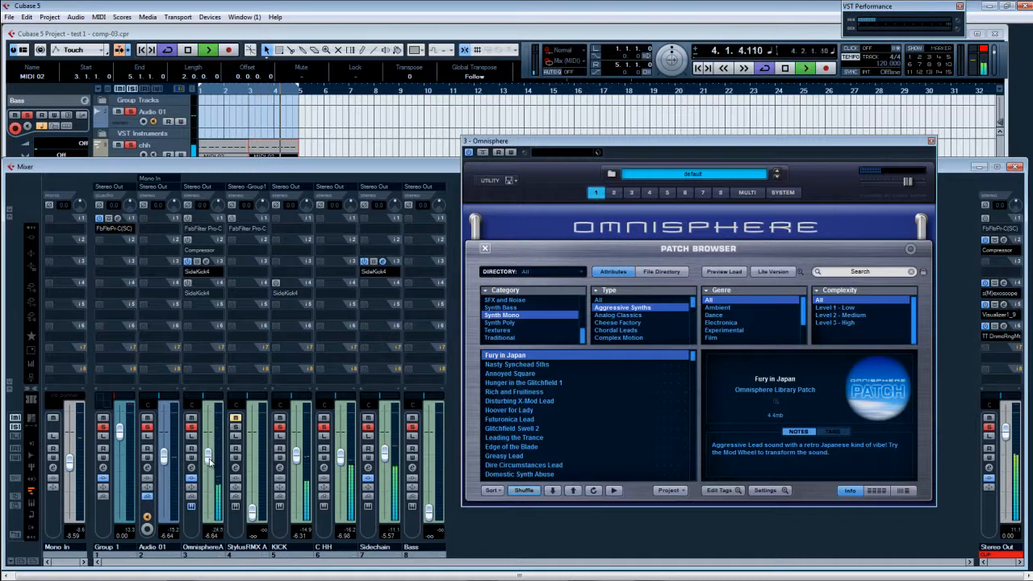
mouse_move(430, 514)
mouse_down()
mouse_move(434, 481)
mouse_move(434, 515)
mouse_up()
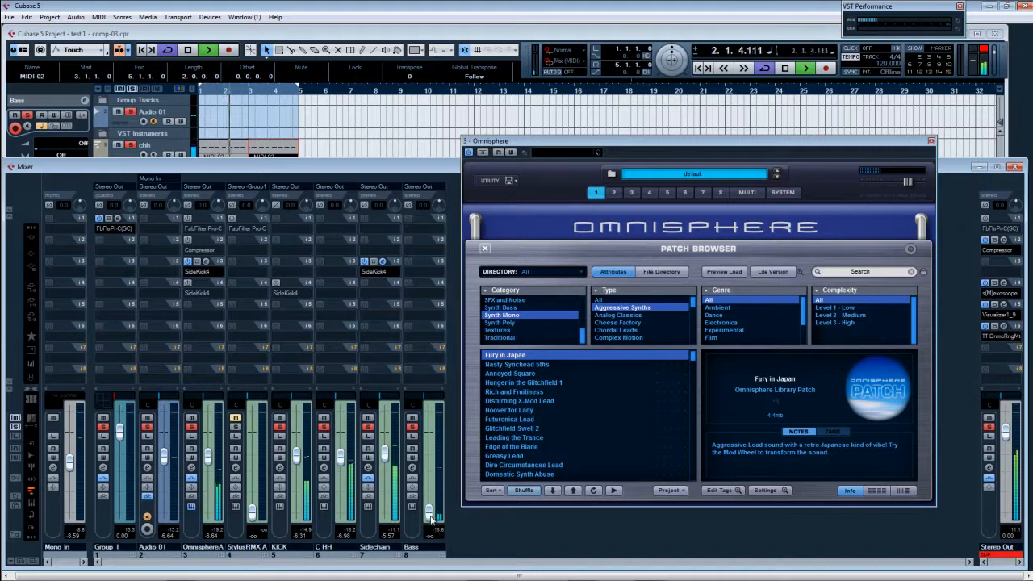
key(space)
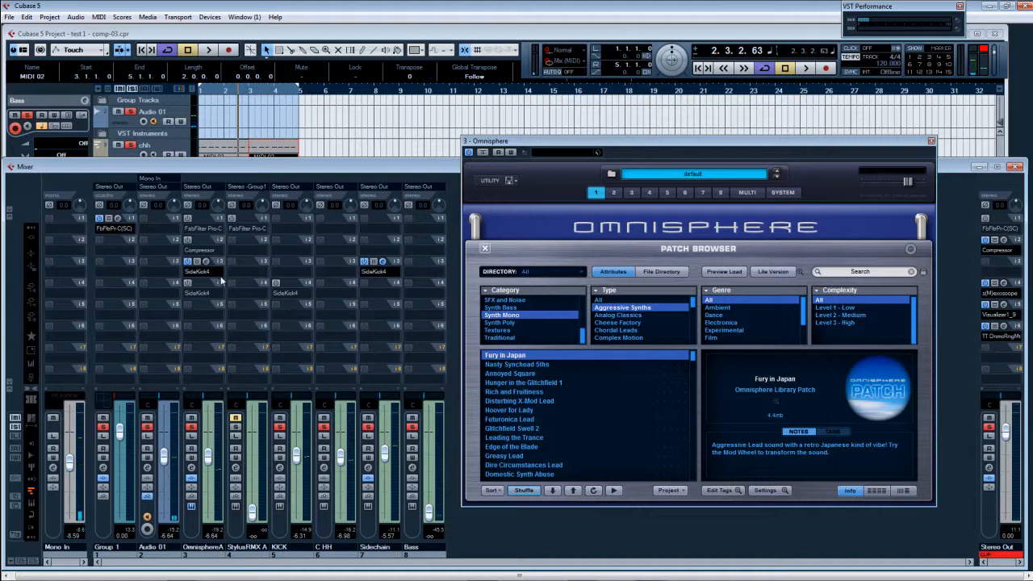
Solo only the Bass track, audition it with its fader raised to 0.00 dB, and close Omnisphere's window.
click(397, 139)
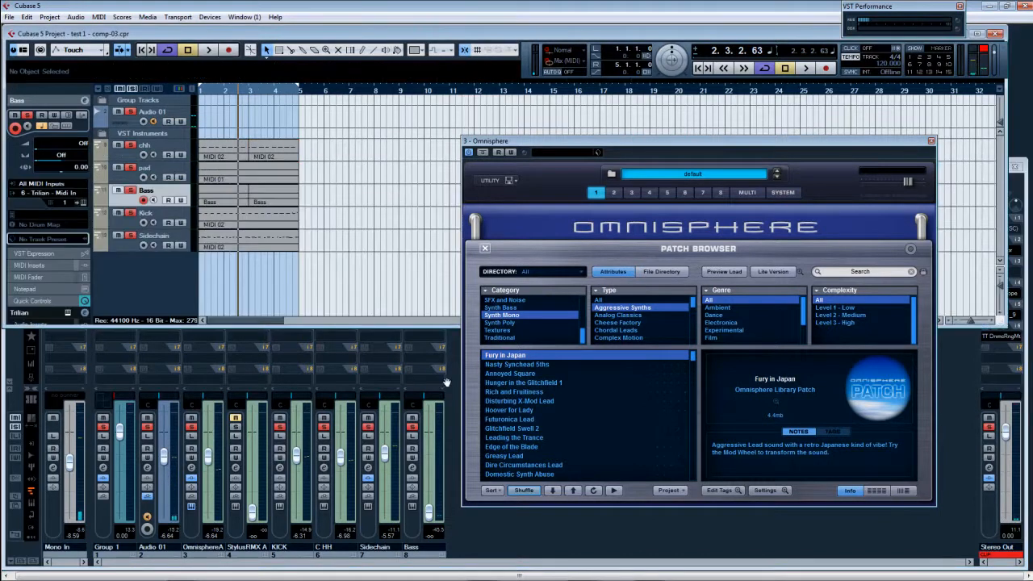
click(457, 426)
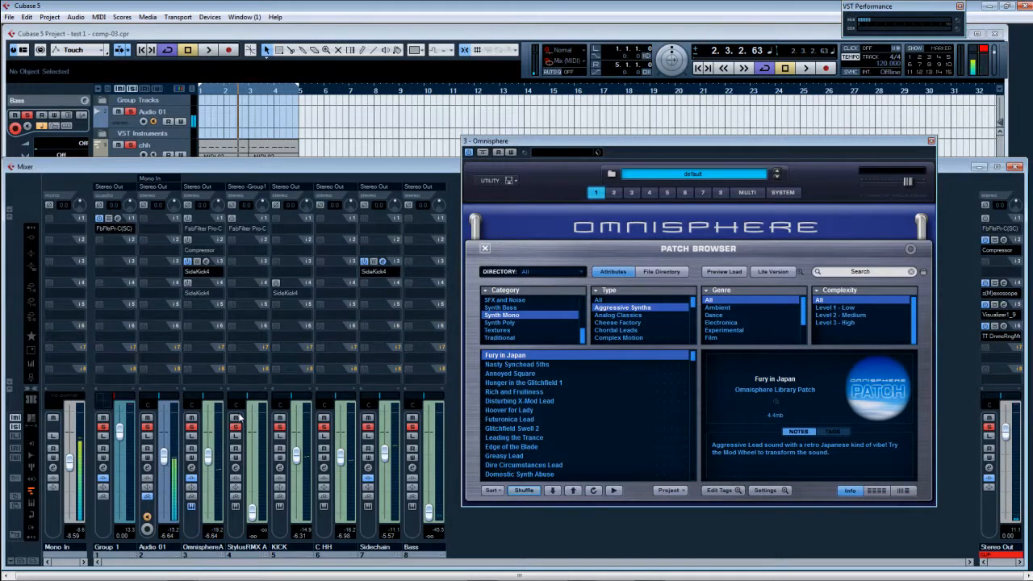
click(273, 147)
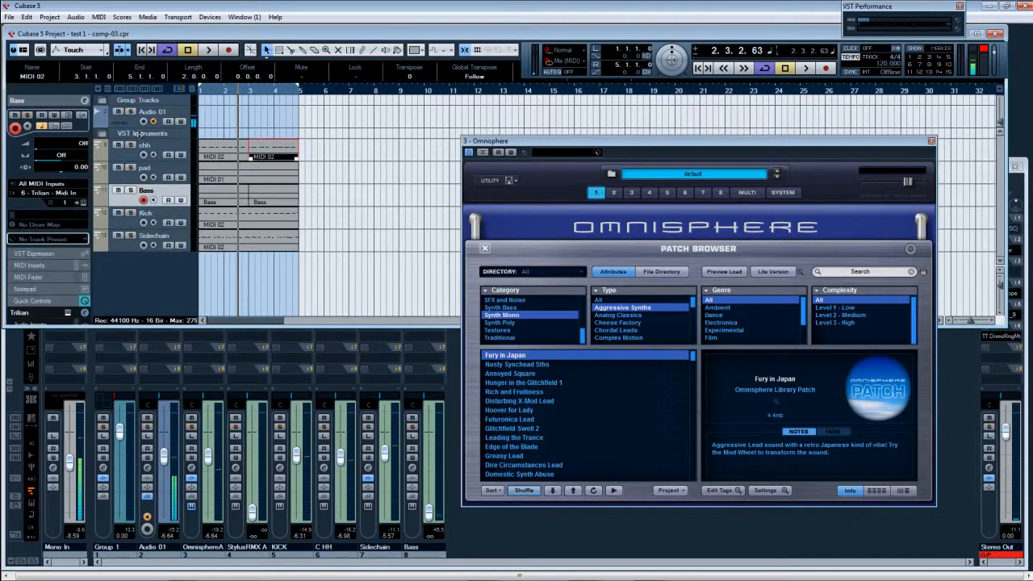
click(130, 191)
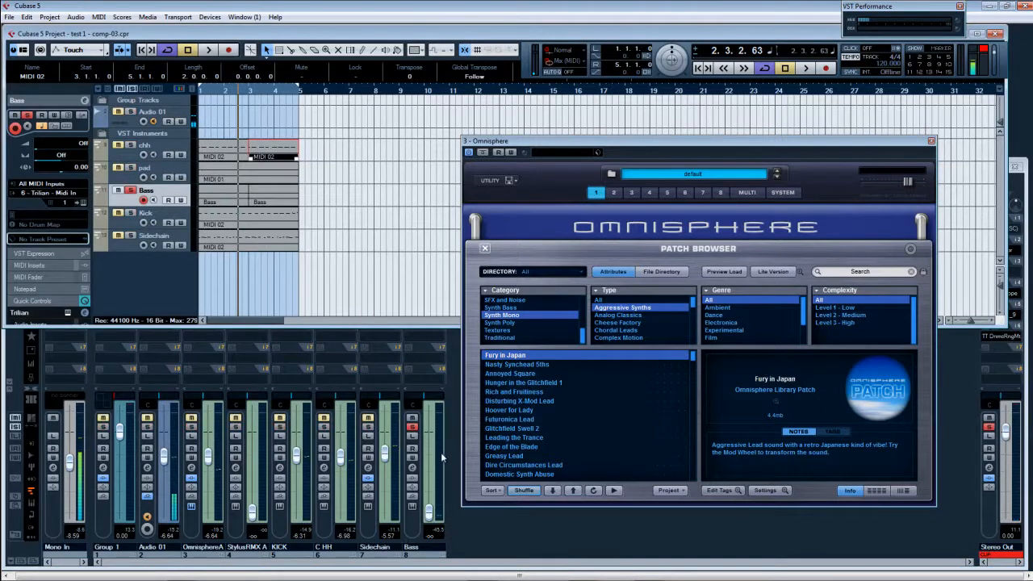
click(454, 459)
key(space)
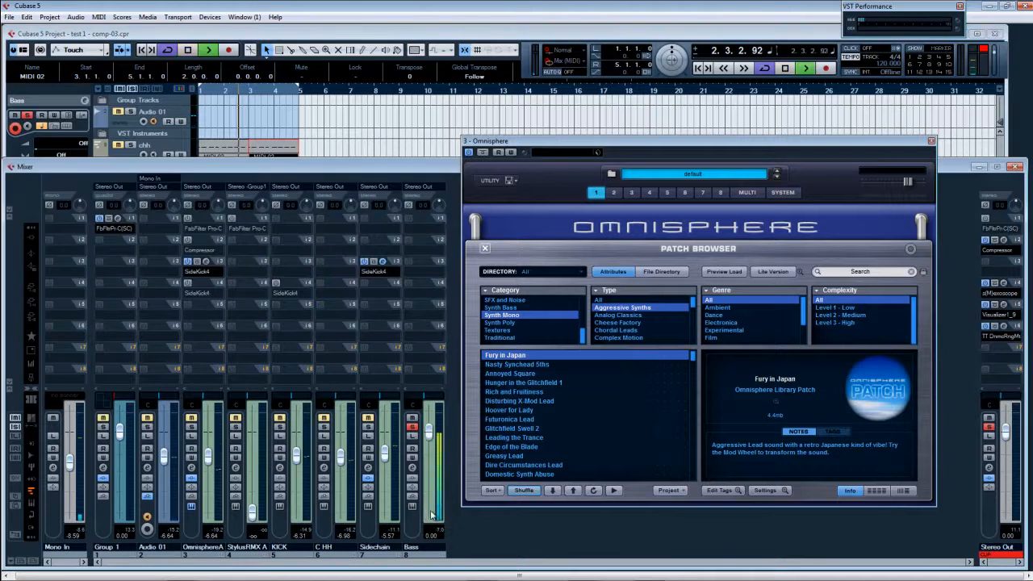
click(932, 141)
key(space)
Solo the KICK channel alongside Bass, start playback, and pull the Bass fader fully down.
click(279, 426)
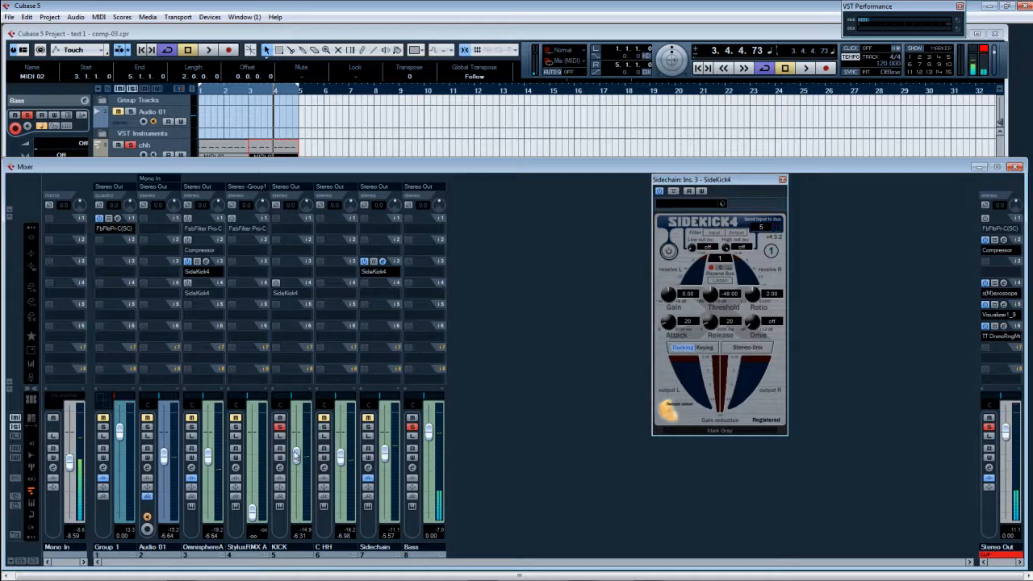
key(space)
drag(428, 433, 416, 520)
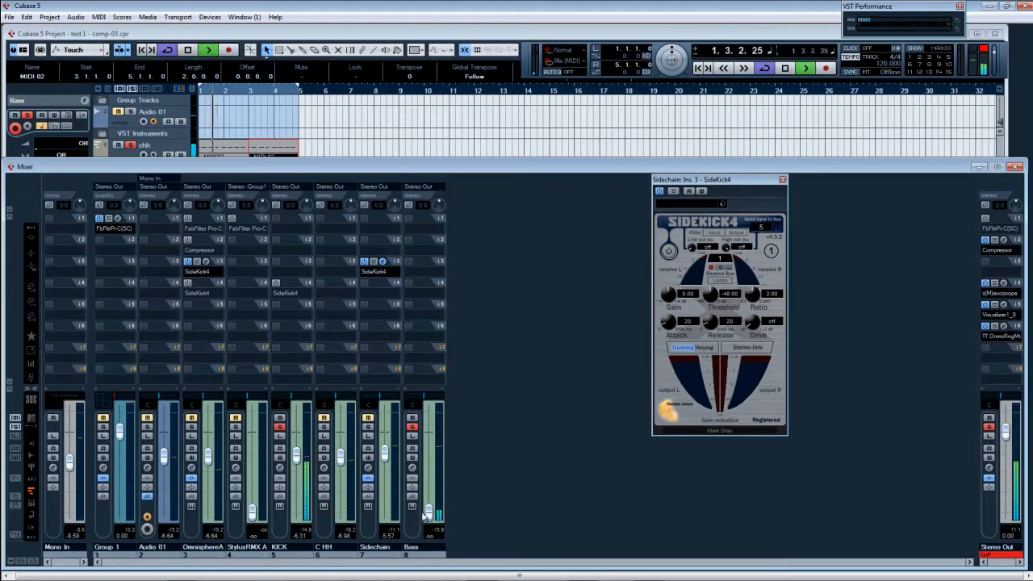
Insert the Dynamics Compressor in KICK's first insert slot and activate its side-chain input.
click(300, 234)
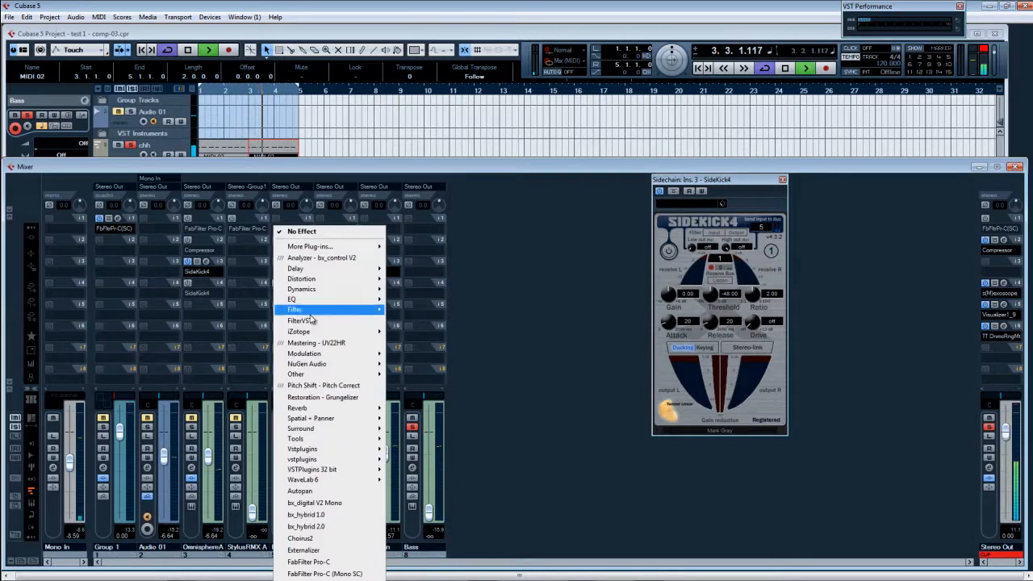
mouse_move(323, 291)
click(416, 302)
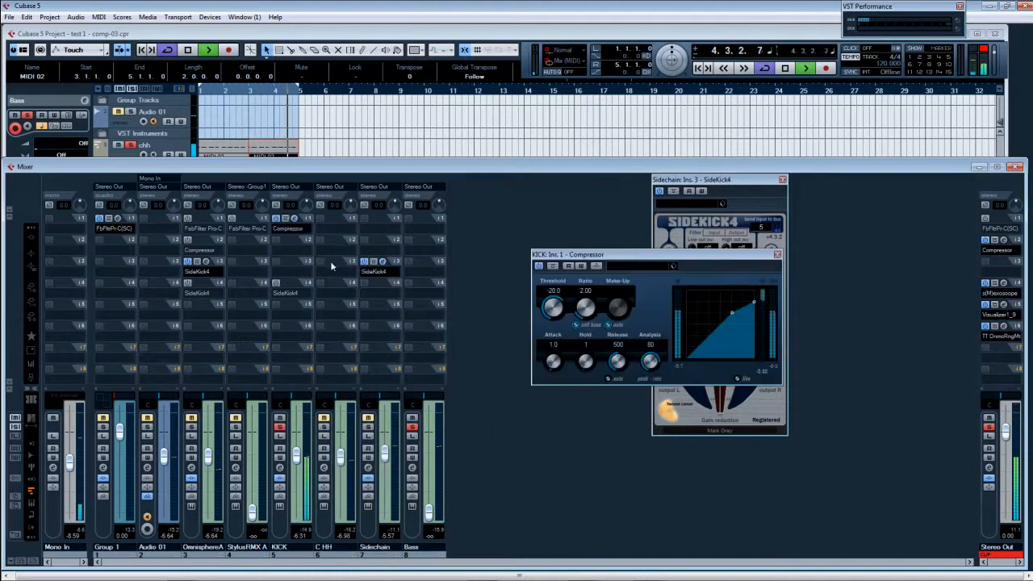
drag(608, 257, 564, 310)
click(552, 318)
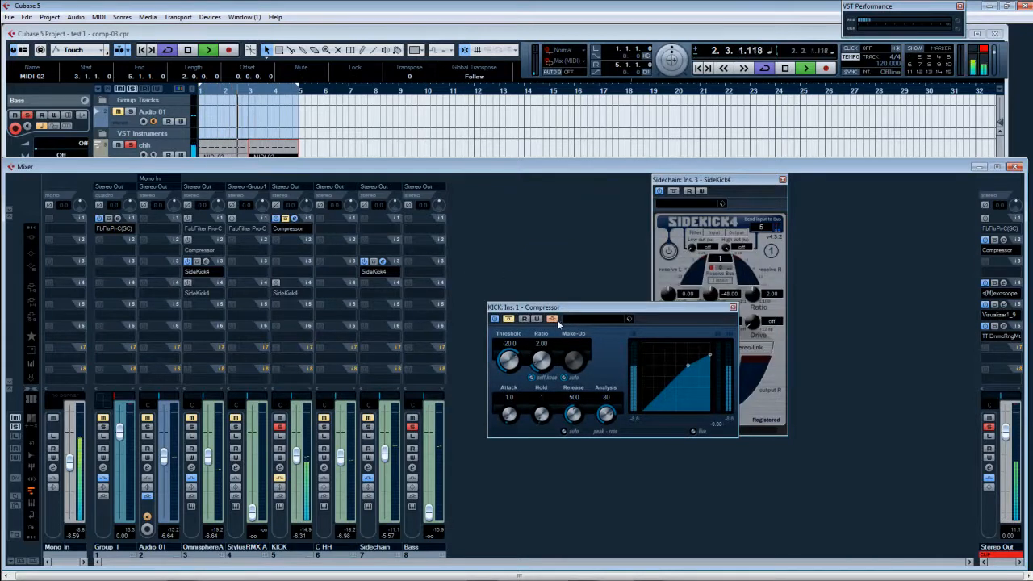
Route the Bass channel's first send to the side-chain of the KICK Compressor at 0.00 dB.
click(35, 303)
click(428, 230)
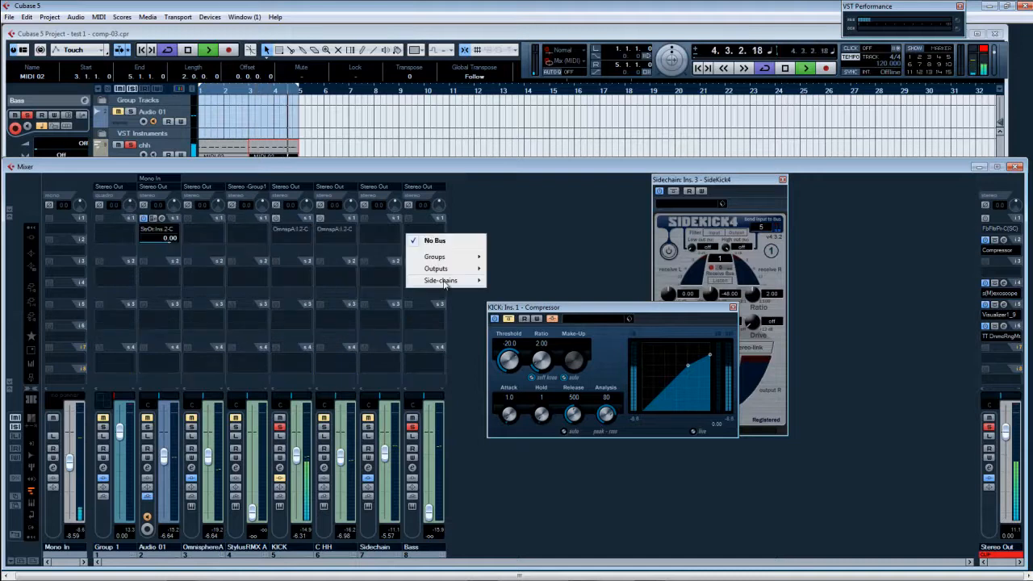
mouse_move(445, 283)
click(545, 304)
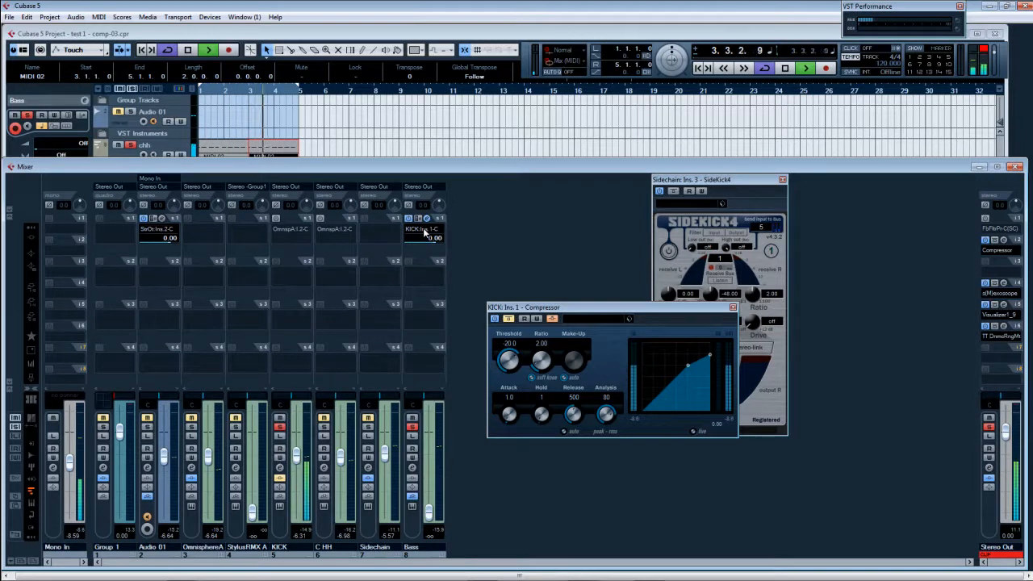
Raise the Bass fader to about -11.42 dB, try the KICK Compressor at threshold -48.8 and ratio 1.00, and stop playback.
drag(428, 513, 439, 476)
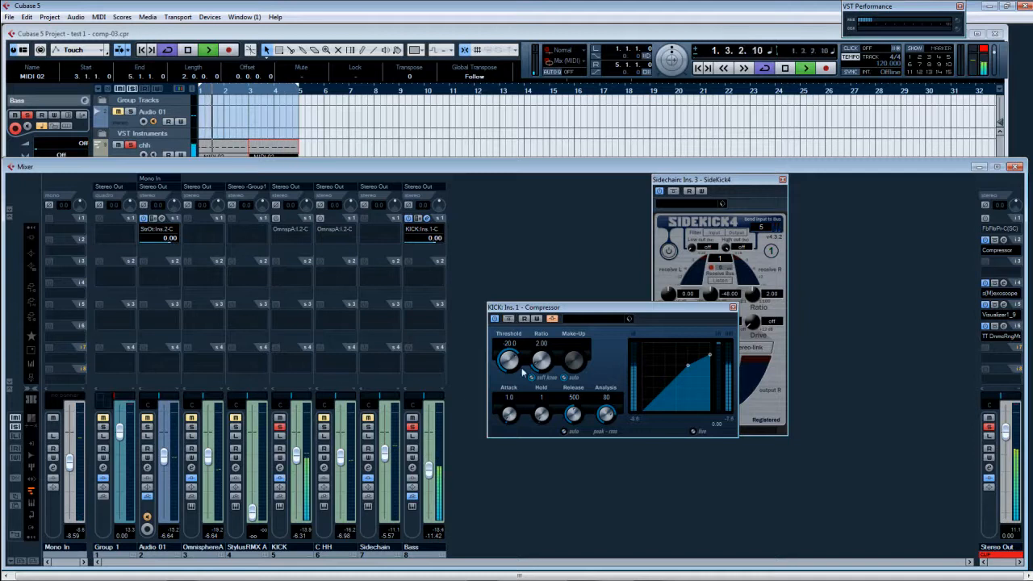
drag(542, 368, 509, 408)
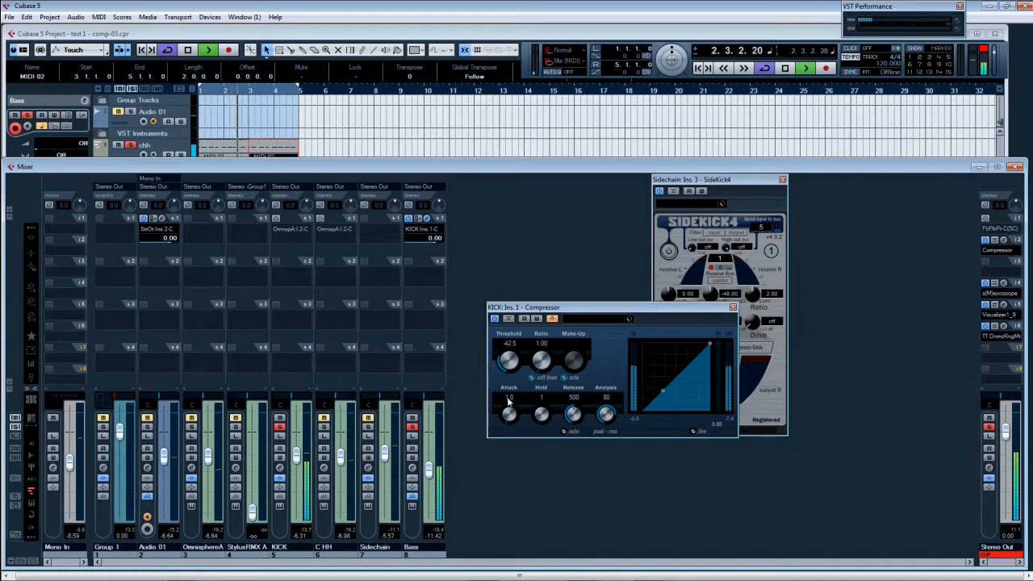
key(space)
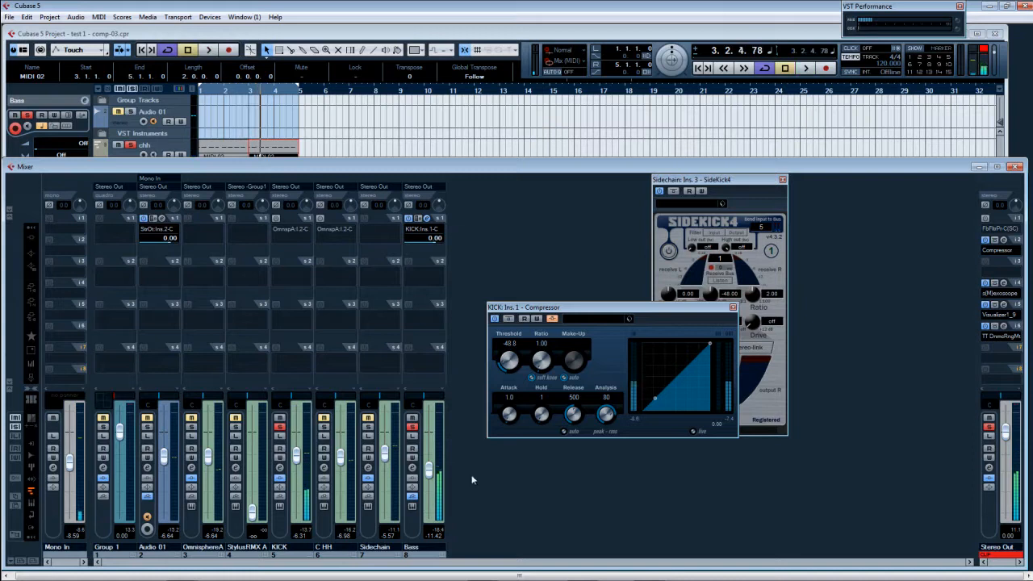
Move the Compressor from KICK to Bass's first insert slot, and activate KICK's second send to its side-chain at 0.00 dB during playback.
click(33, 239)
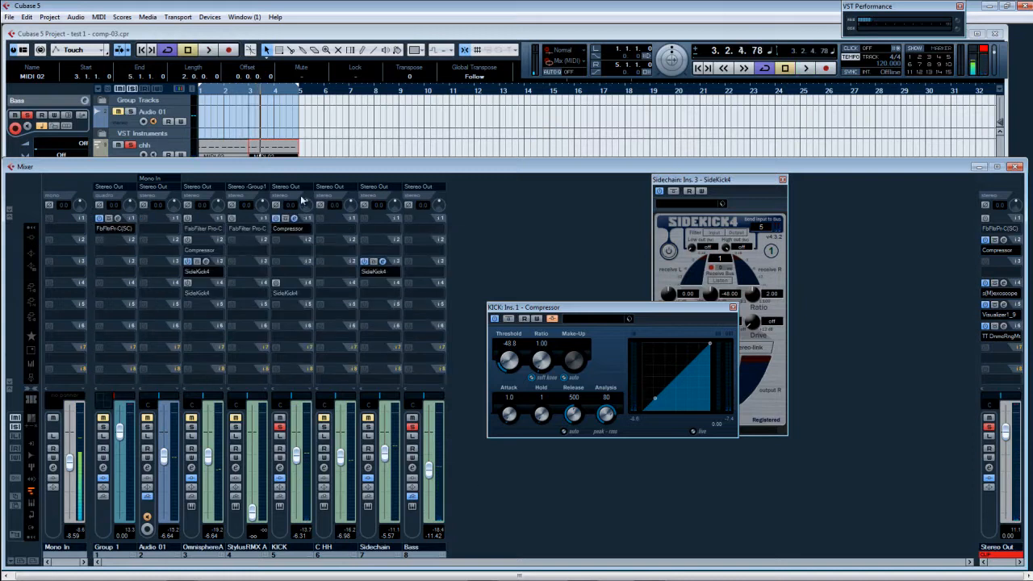
drag(424, 222, 426, 226)
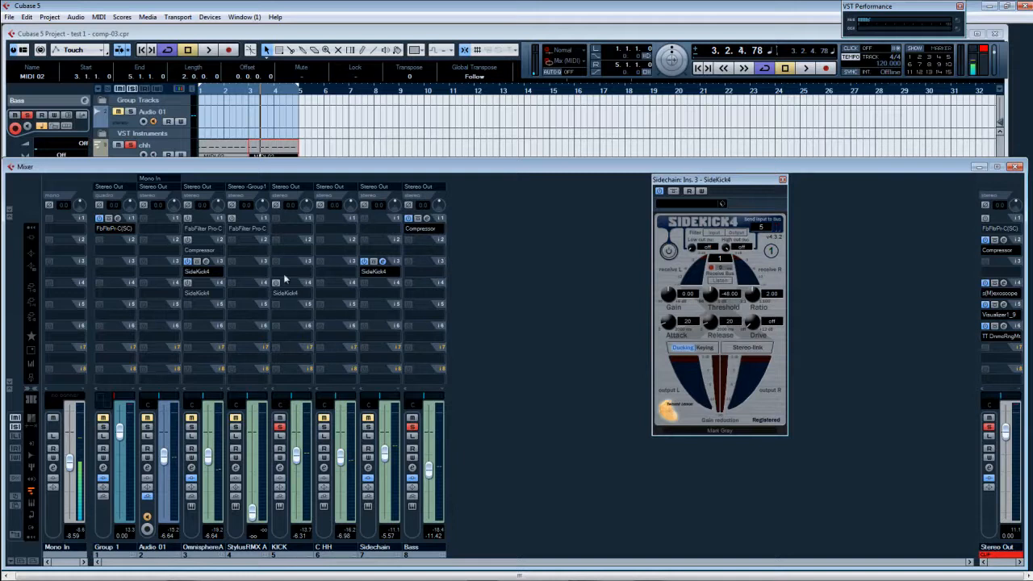
click(33, 302)
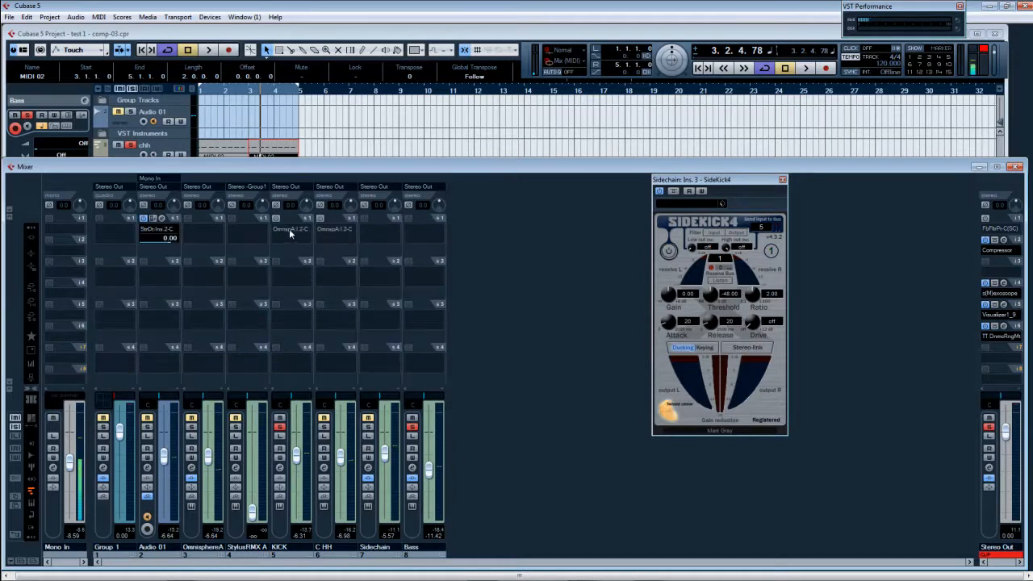
click(284, 281)
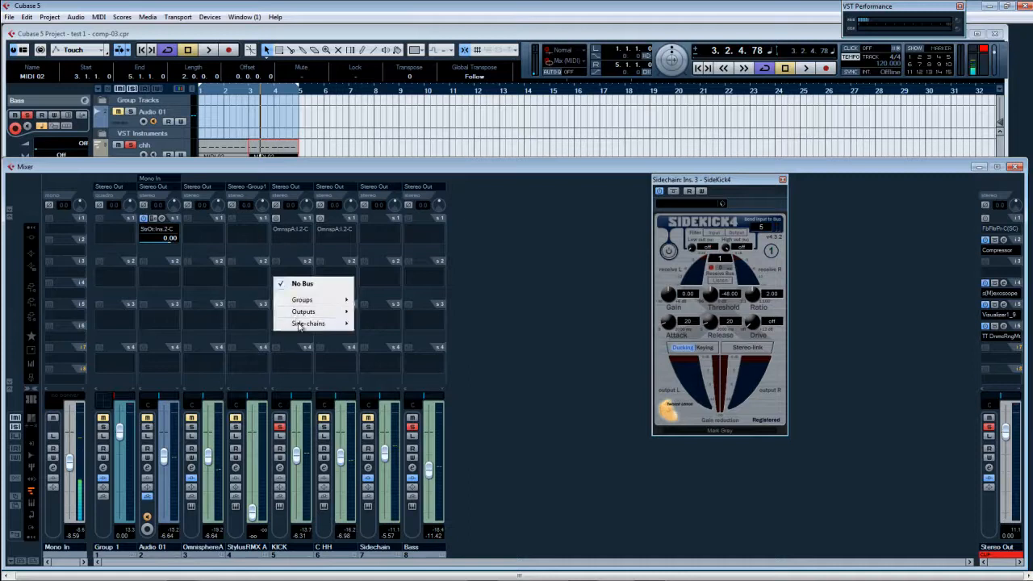
mouse_move(300, 324)
click(379, 347)
click(275, 261)
key(space)
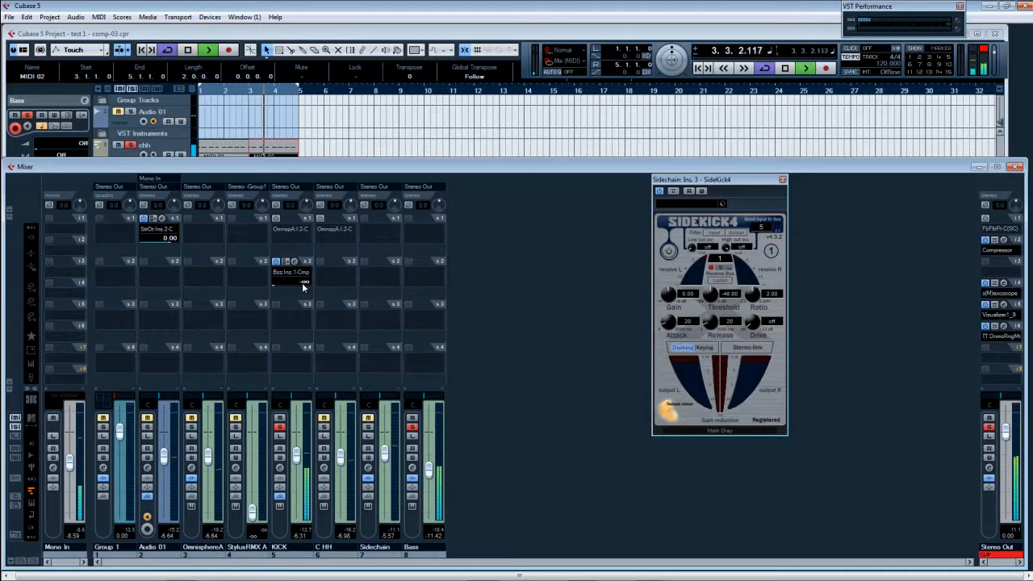
ctrl+click(302, 284)
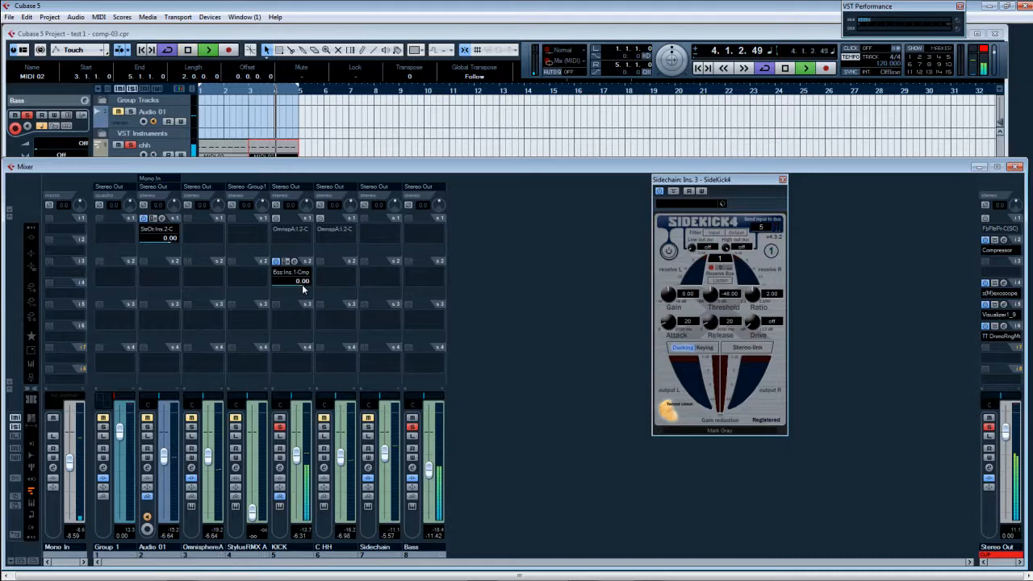
Open the Bass Compressor and set its threshold to -60.0, ratio to about 5.51 and release to 10.
click(411, 428)
click(31, 239)
click(426, 220)
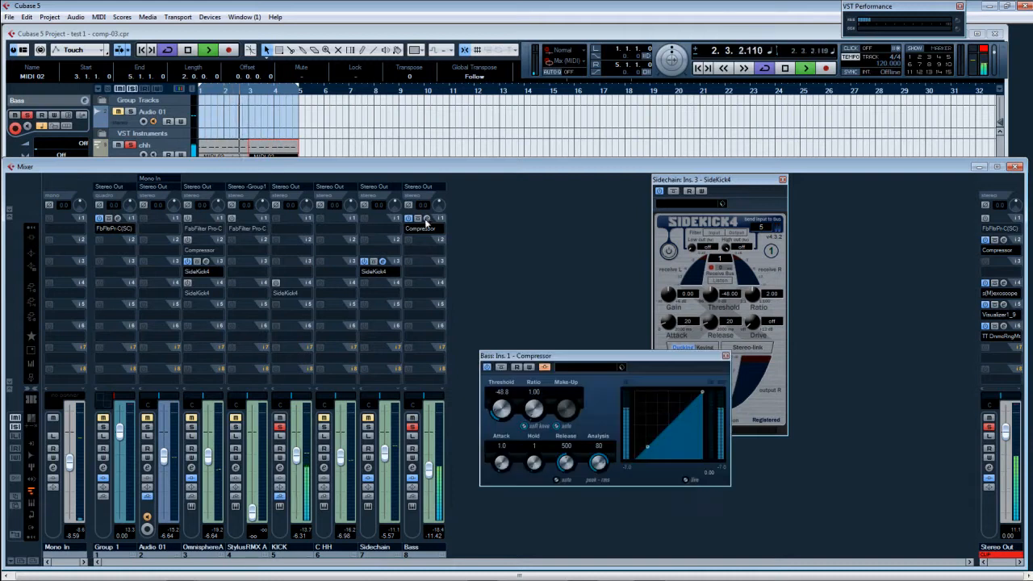
drag(535, 411, 535, 376)
drag(565, 462, 579, 544)
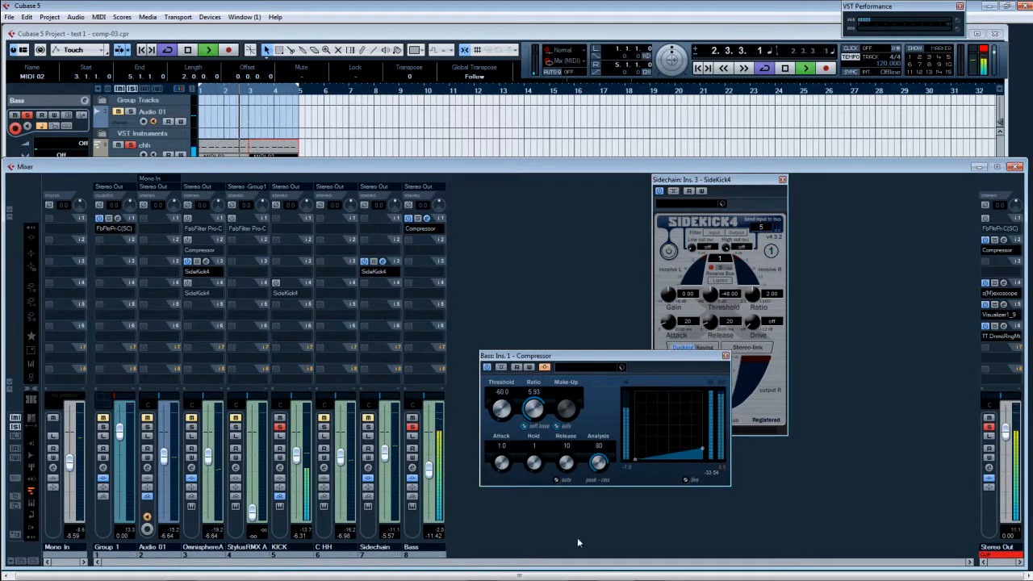
drag(535, 411, 533, 415)
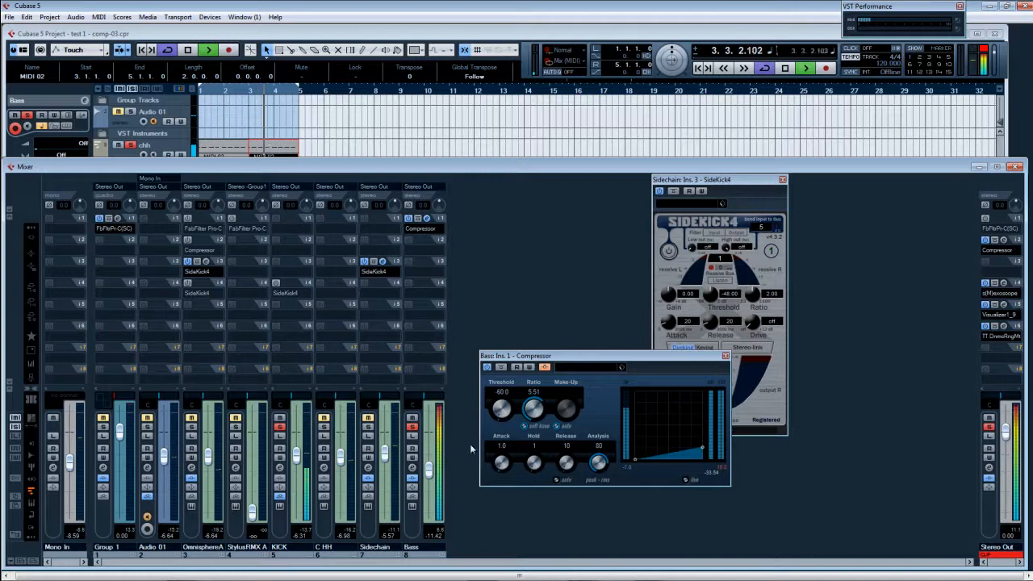
Turn off the Bass Compressor's auto make-up with gain at 0.0, set analysis to 0, and bring the Bass fader to about -8.22 dB.
drag(430, 470, 430, 484)
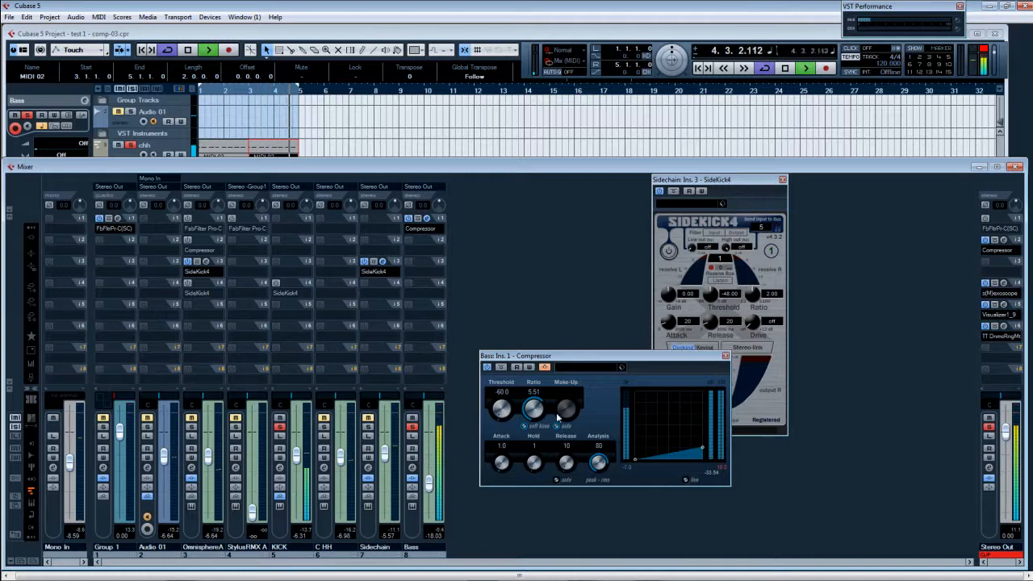
drag(600, 465, 606, 573)
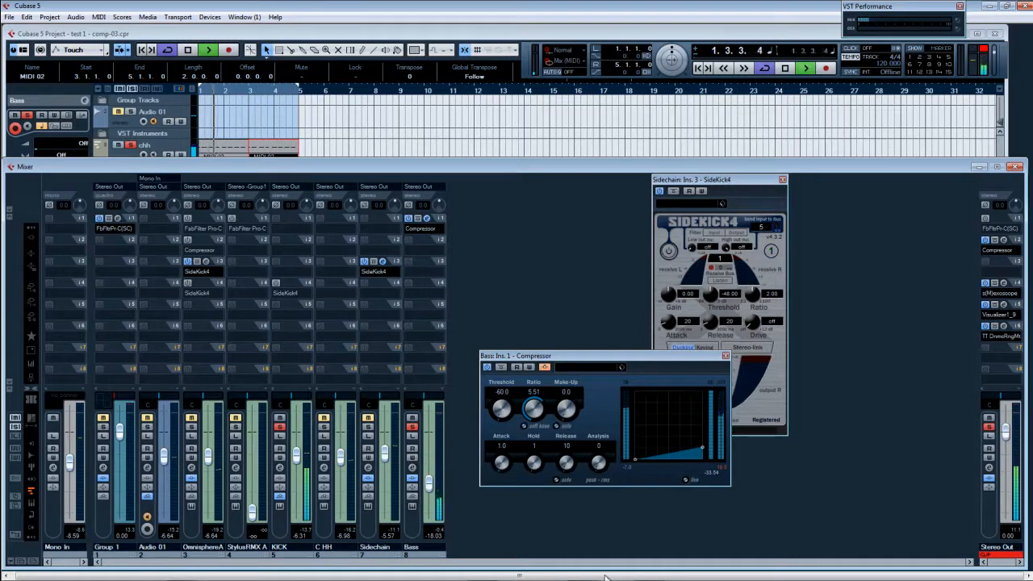
drag(430, 485, 433, 462)
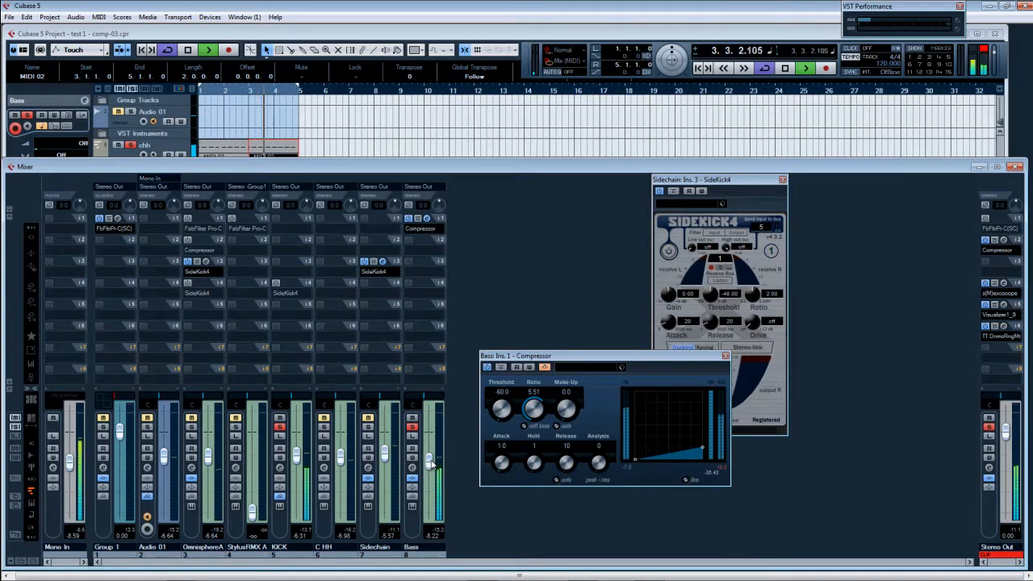
Solo the Audio 01 channel, and raise the Bass fader to about -0.90 dB and the KICK fader to 0.00 dB.
click(148, 427)
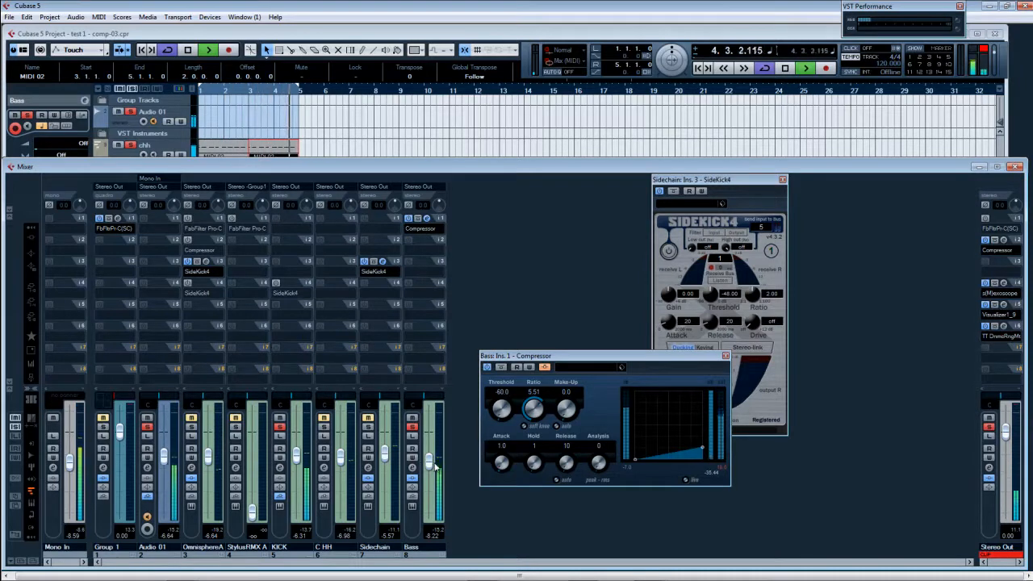
click(726, 356)
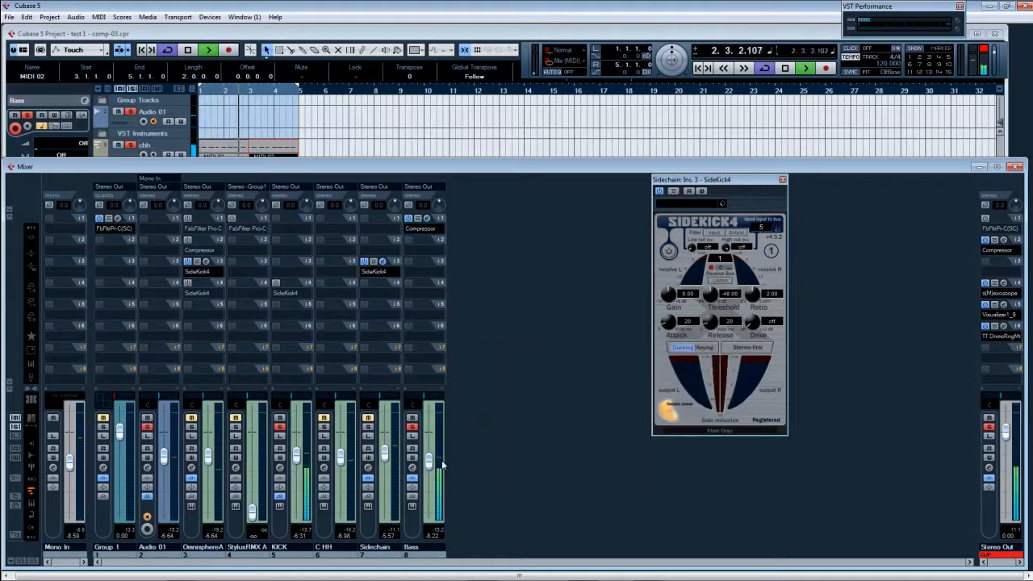
drag(429, 462, 429, 438)
drag(299, 459, 302, 437)
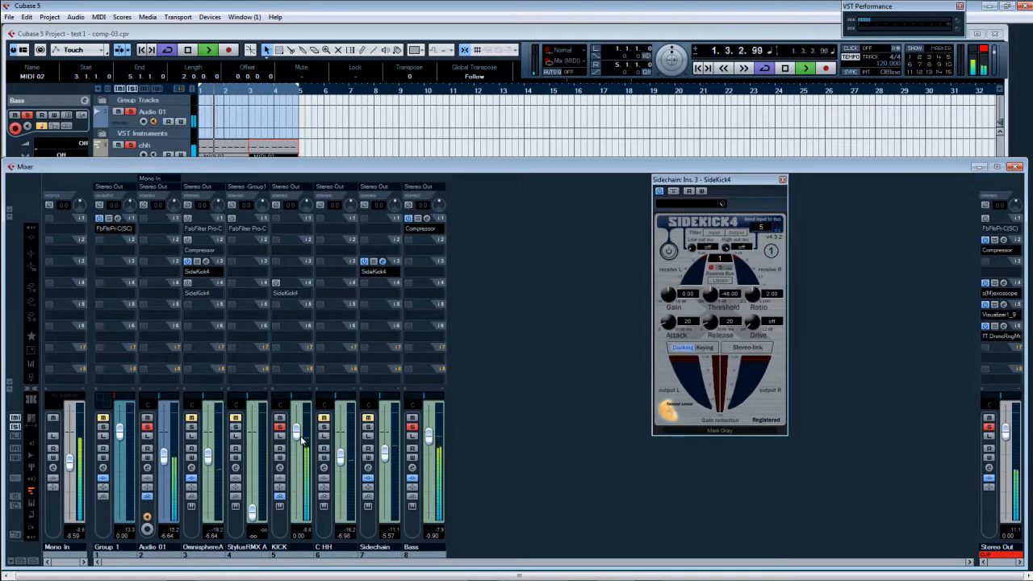
Open the Stereo Out Compressor in place of the SideKick4 window, and show the channel sends to examine Audio 01's side-chain routing.
click(1005, 241)
click(1004, 241)
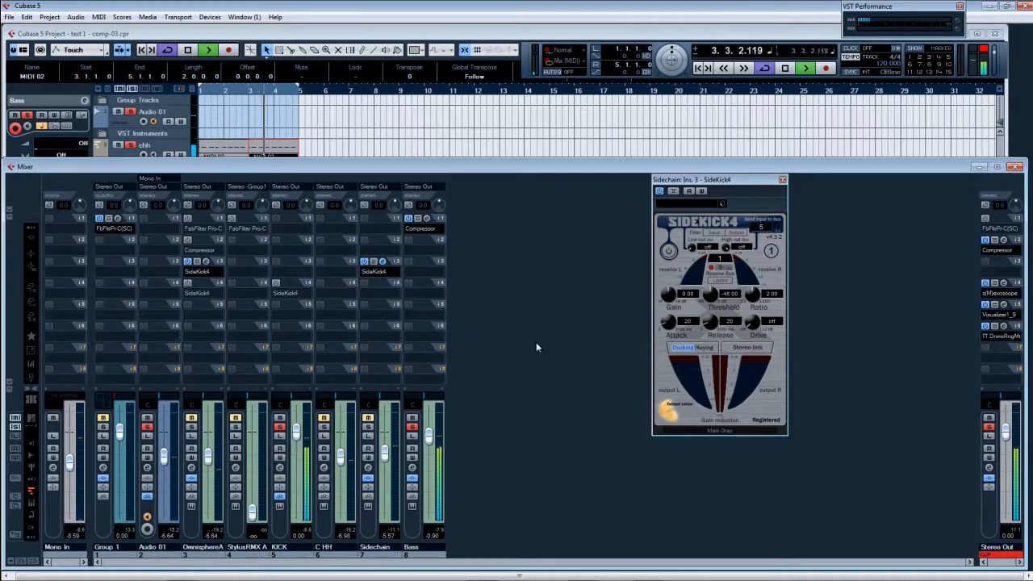
click(1004, 241)
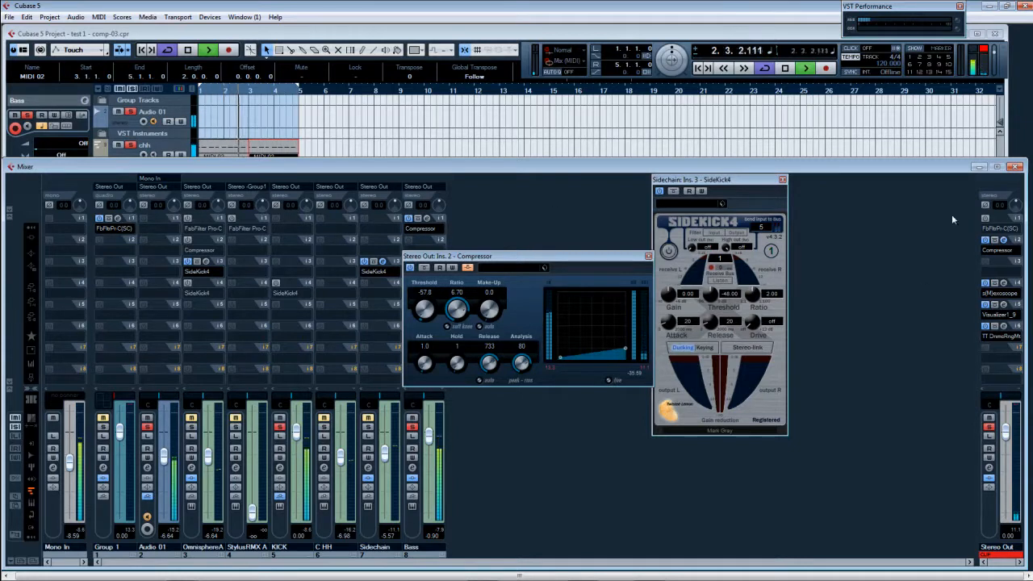
click(782, 178)
drag(467, 256, 563, 265)
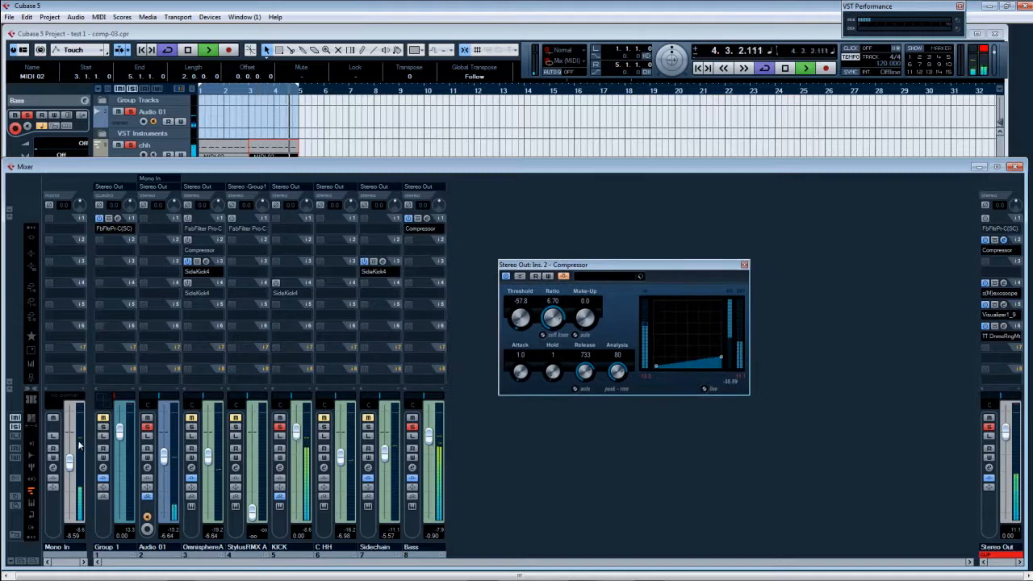
click(33, 303)
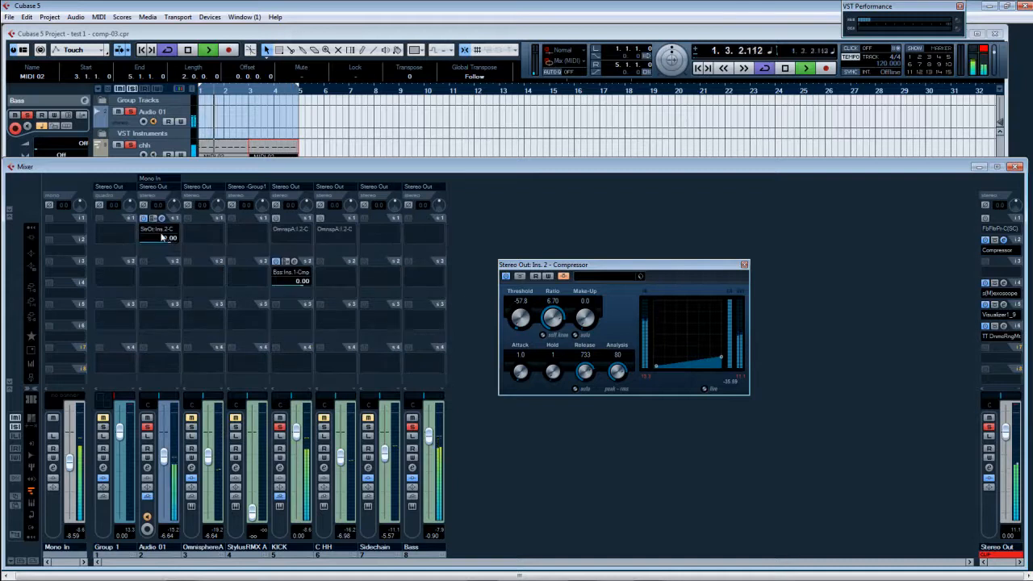